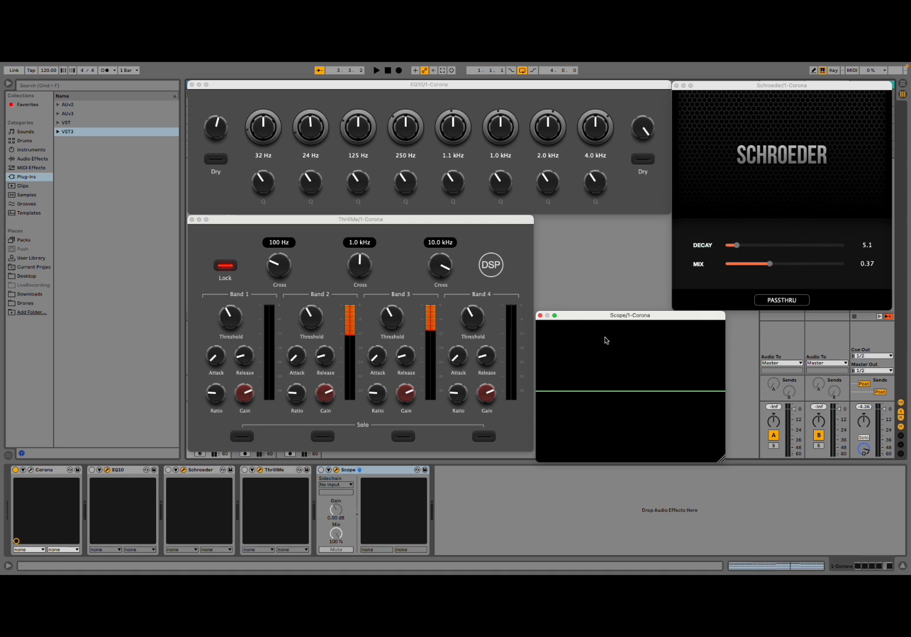
# Step: View the Corona synth's editor, and close it along with the EQ10, ThrillMe, Schroeder and Scope plug-in windows
pyautogui.click(263, 87)
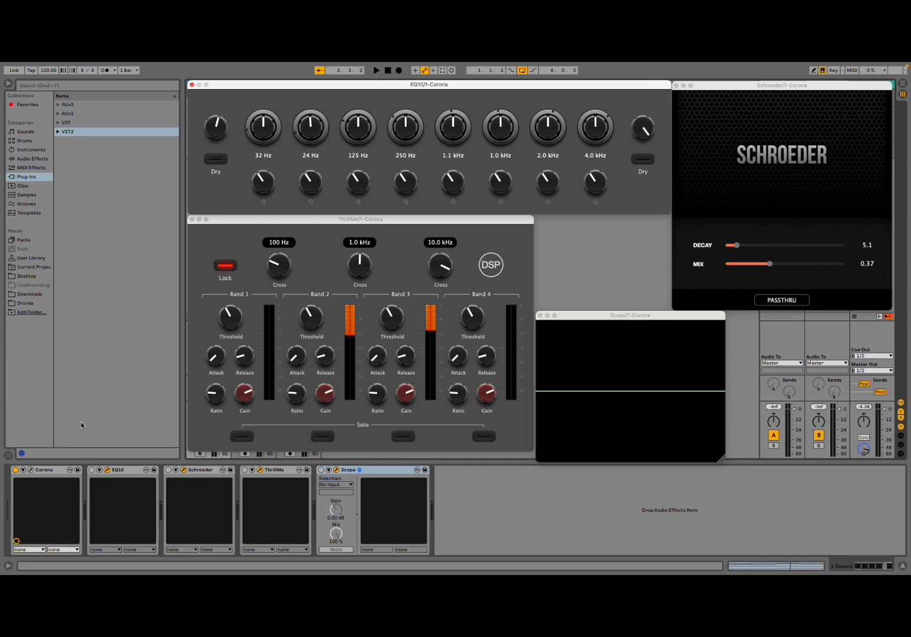
pyautogui.click(31, 470)
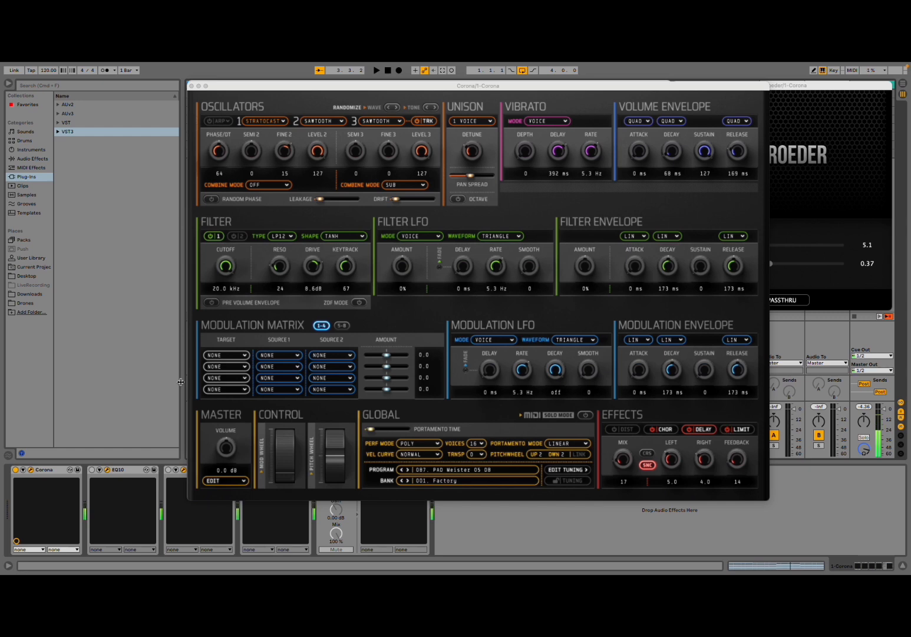
pyautogui.click(191, 86)
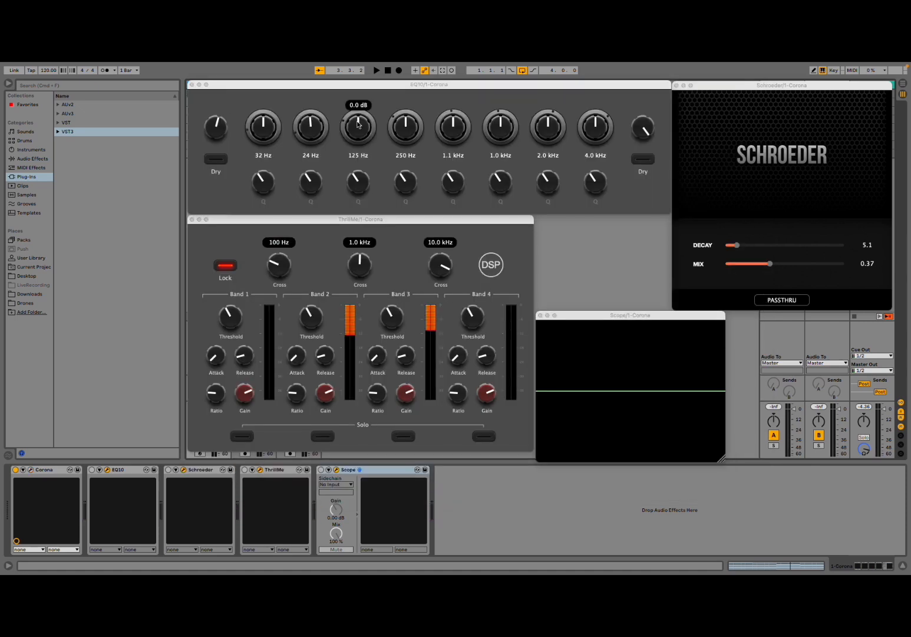
pyautogui.click(191, 84)
pyautogui.click(191, 219)
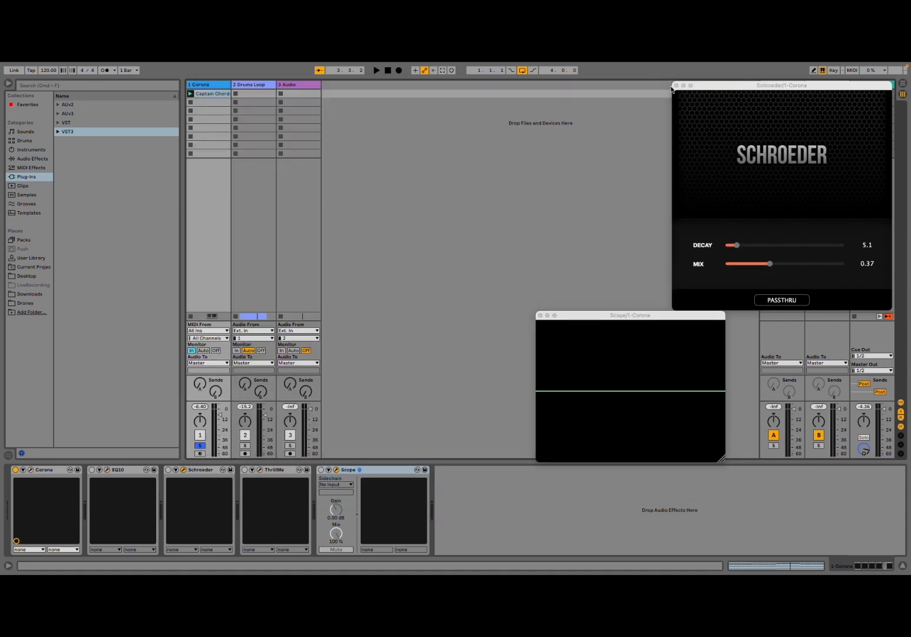
pyautogui.click(676, 85)
pyautogui.click(540, 316)
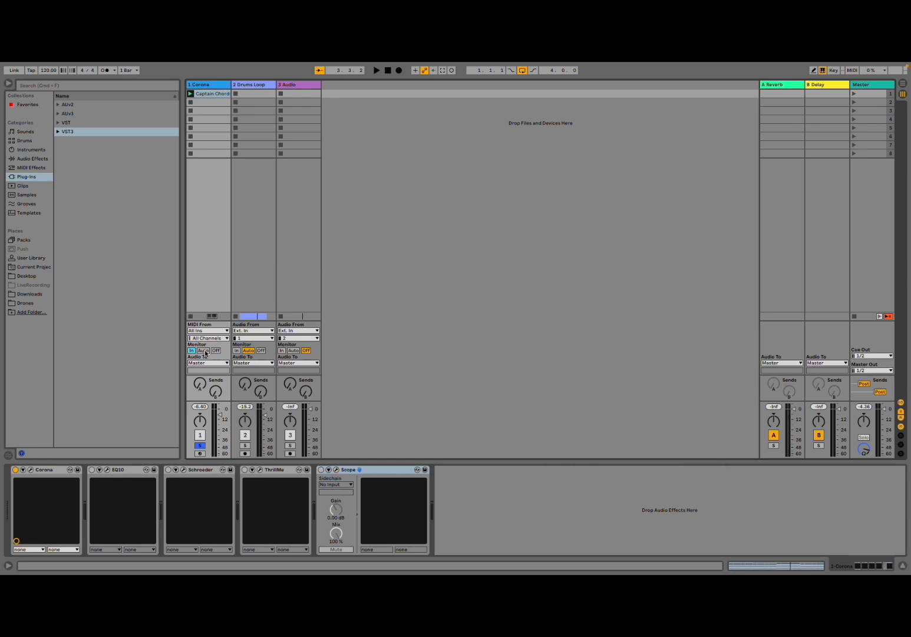
# Step: Set the Corona track's monitoring to Auto and inspect the notes in its Captain Chords clip
pyautogui.click(211, 235)
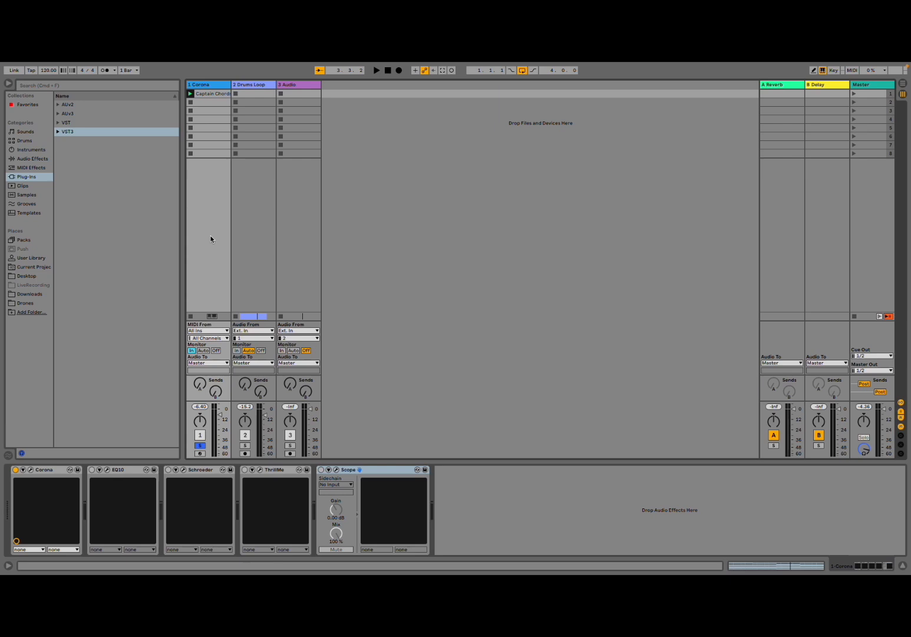
pyautogui.click(203, 350)
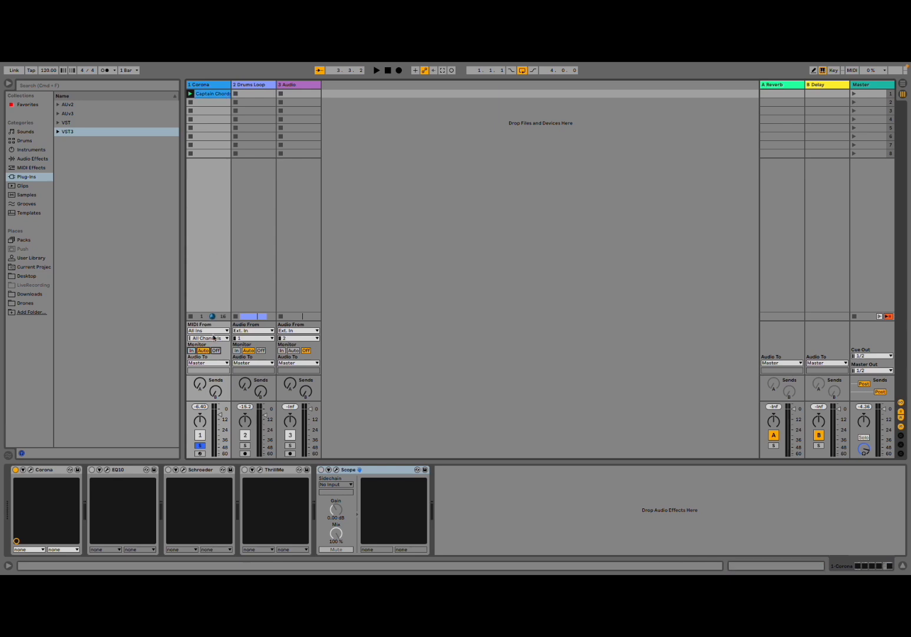
pyautogui.click(215, 93)
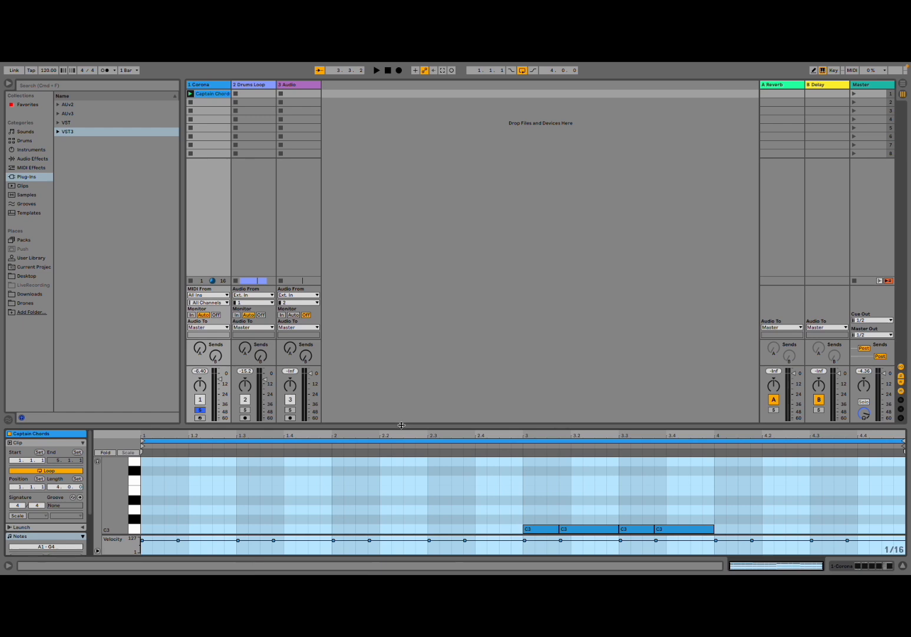
pyautogui.moveTo(401, 425); pyautogui.dragTo(401, 156)
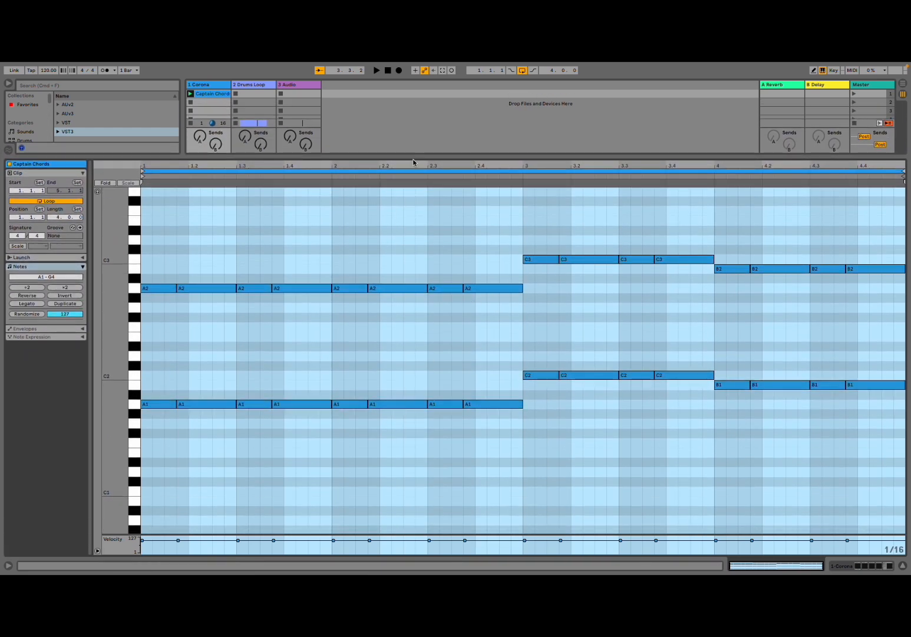
pyautogui.moveTo(415, 162); pyautogui.dragTo(415, 349)
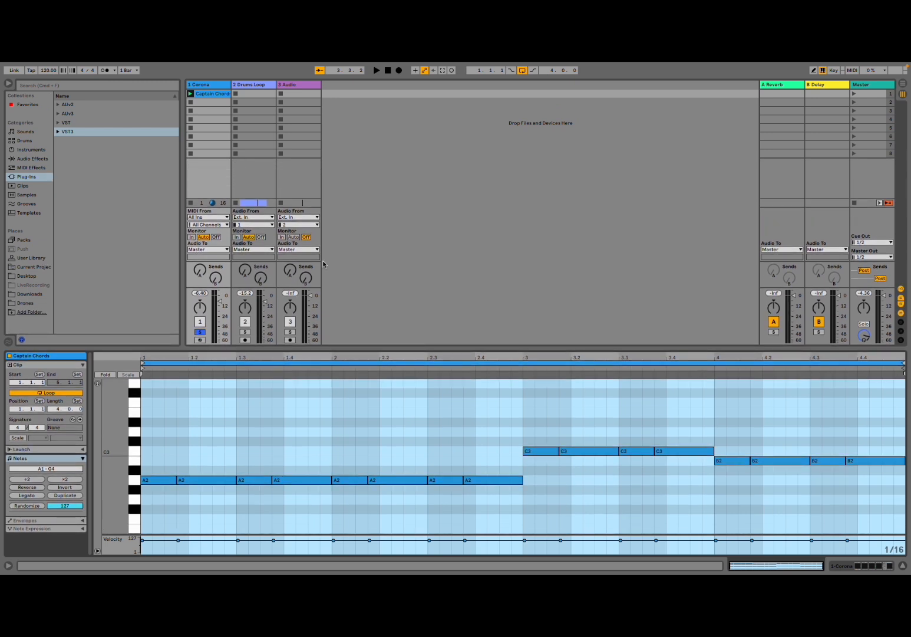
pyautogui.click(196, 180)
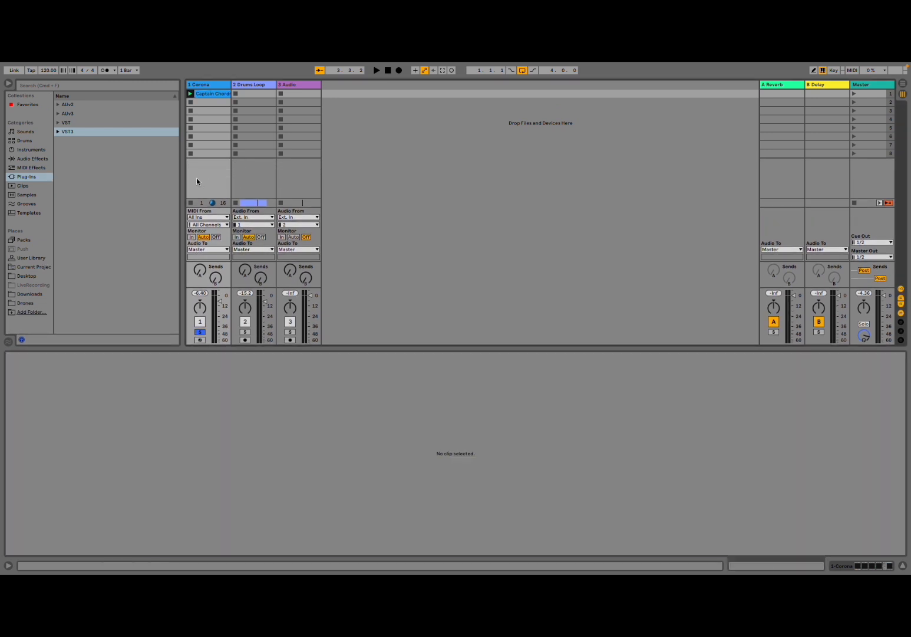
# Step: Play the Captain Chords clip, show the Corona track's device chain during playback, and stop
pyautogui.click(378, 71)
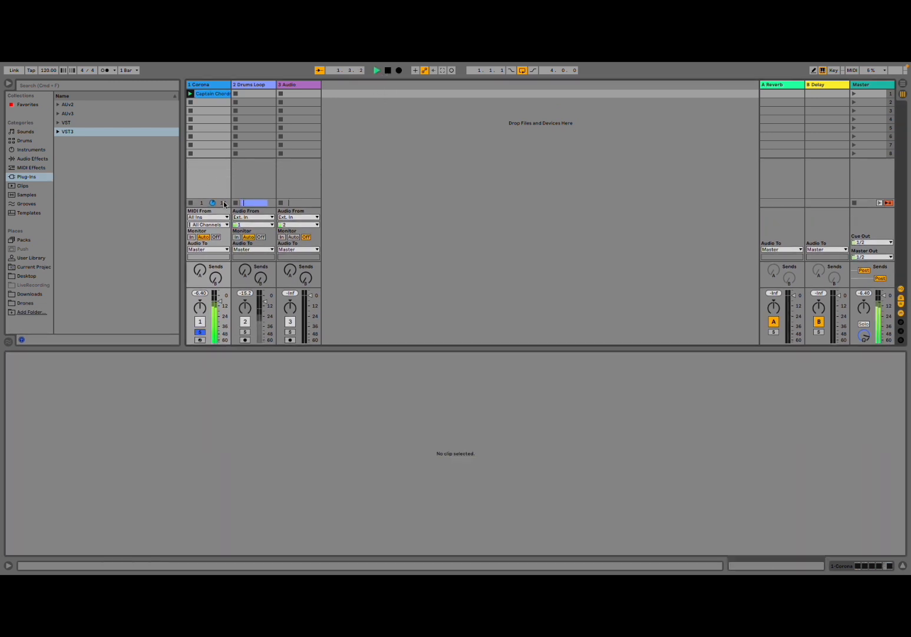
pyautogui.click(214, 90)
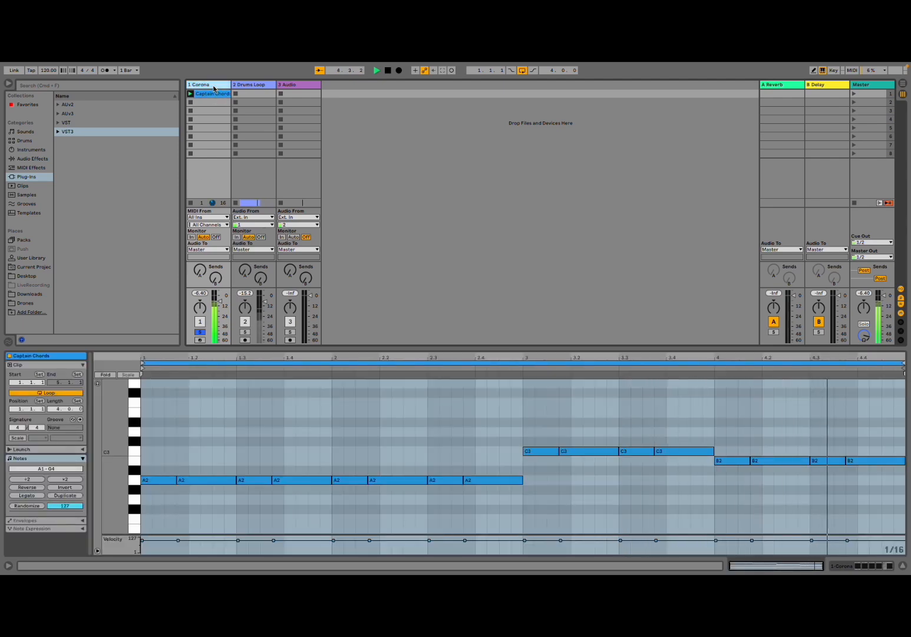
pyautogui.click(212, 85)
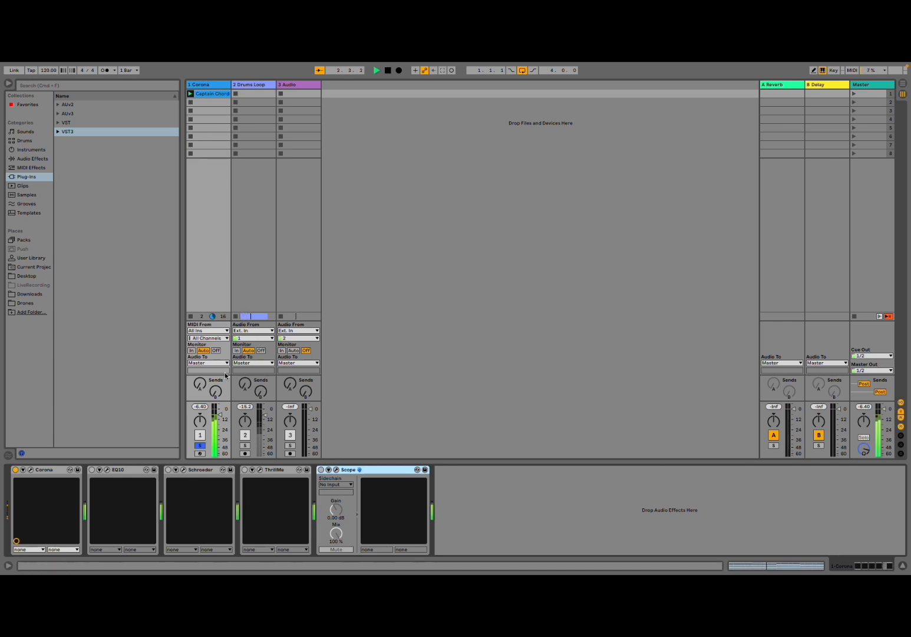
pyautogui.click(388, 71)
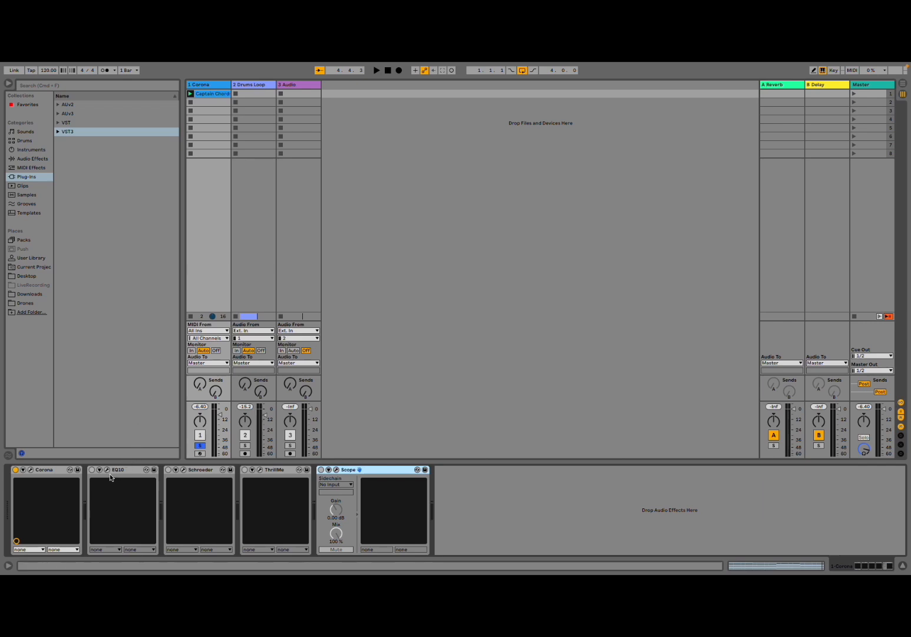
# Step: Enable EQ10 on the Corona track and place its open editor window centrally over the session view
pyautogui.click(92, 469)
pyautogui.click(107, 471)
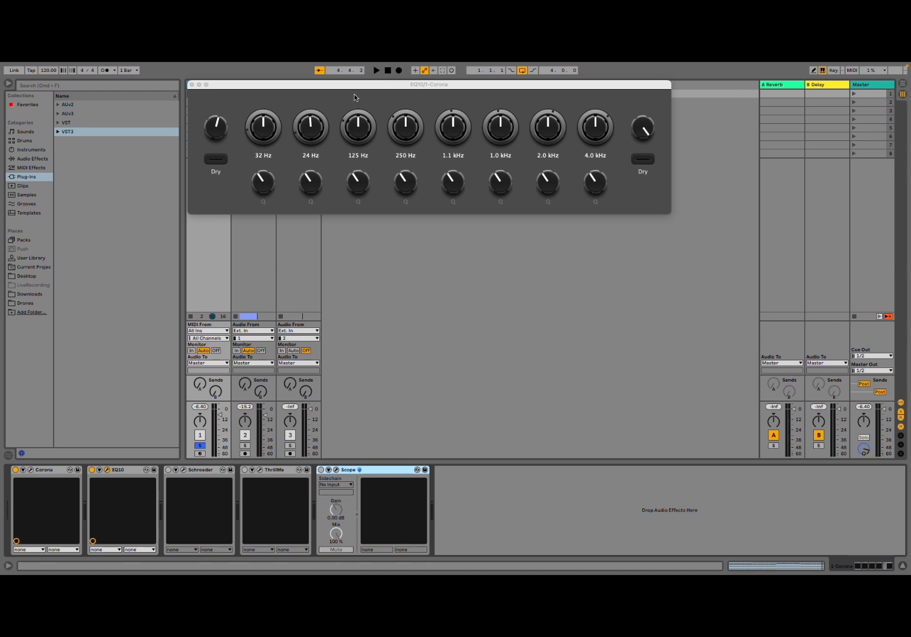
pyautogui.moveTo(349, 90); pyautogui.dragTo(404, 210)
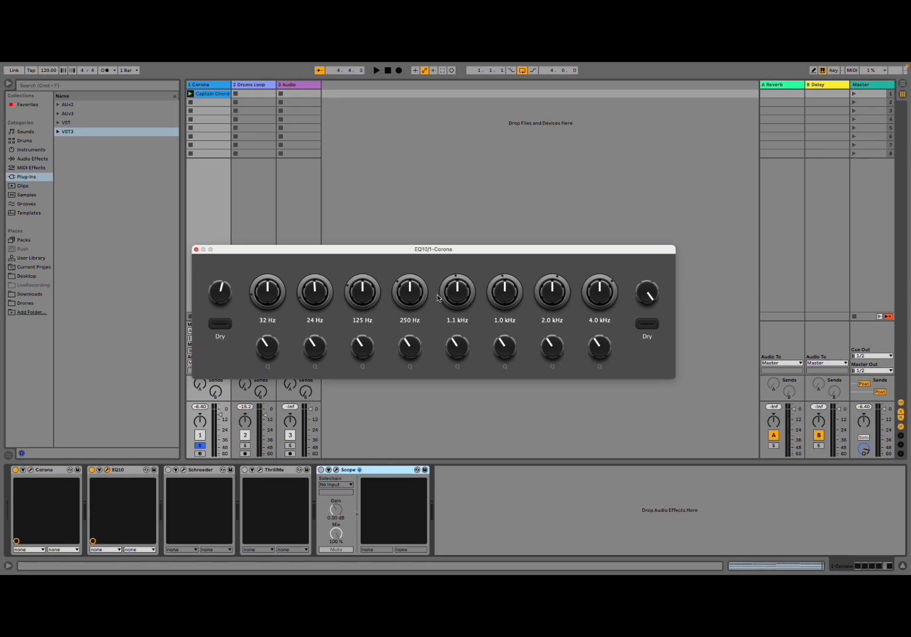
# Step: Play the clip, sweep EQ10's low-pass cutoff to hear its effect, and stop playback
pyautogui.moveTo(213, 296)
pyautogui.moveTo(650, 294)
pyautogui.click(378, 74)
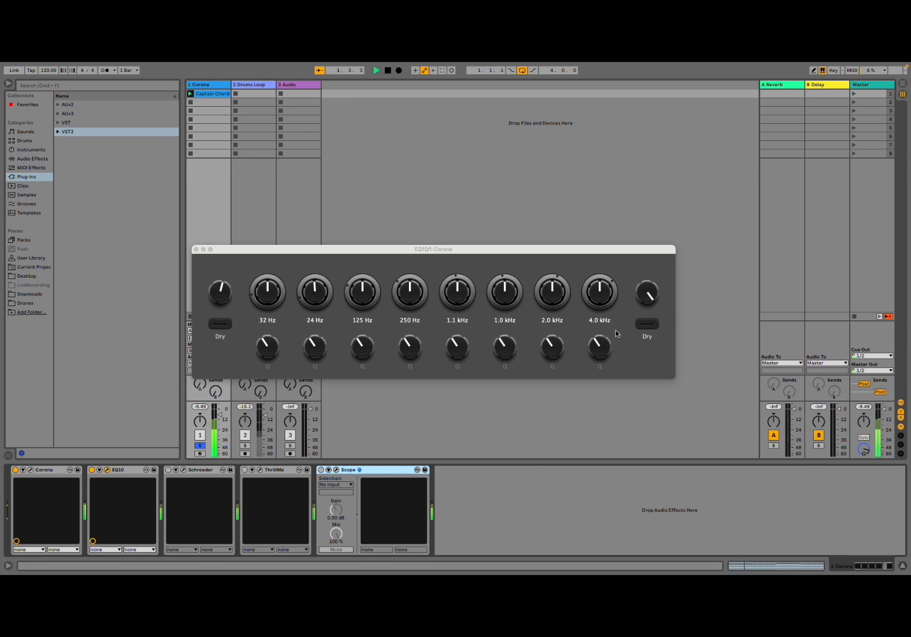
pyautogui.click(648, 293)
pyautogui.moveTo(646, 305); pyautogui.dragTo(622, 281)
pyautogui.click(387, 70)
# Step: Lower EQ10's low-pass cutoff during playback, compare with its Dry switch on and off, and restore the cutoff
pyautogui.moveTo(657, 289)
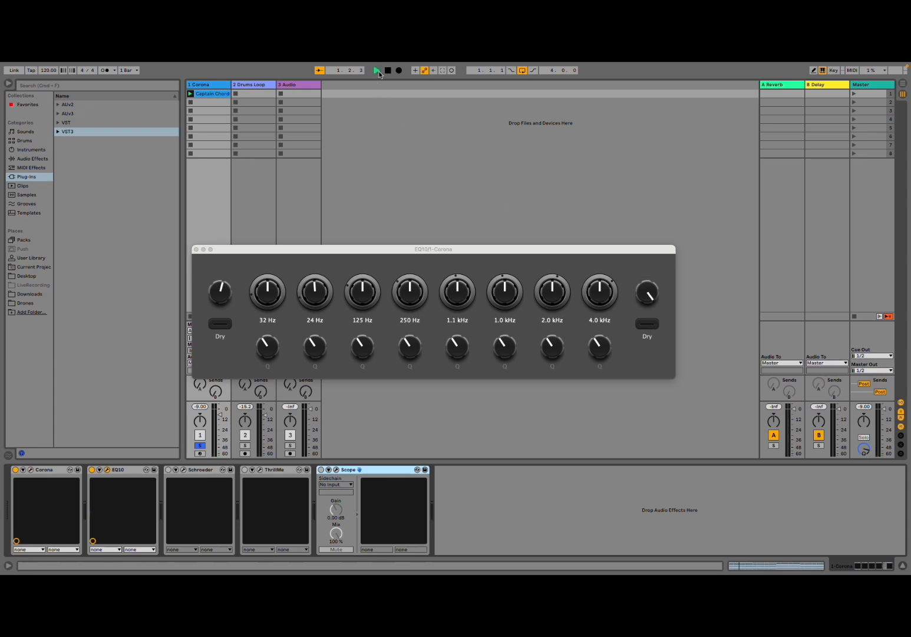
pyautogui.moveTo(647, 292); pyautogui.dragTo(647, 365)
pyautogui.click(647, 324)
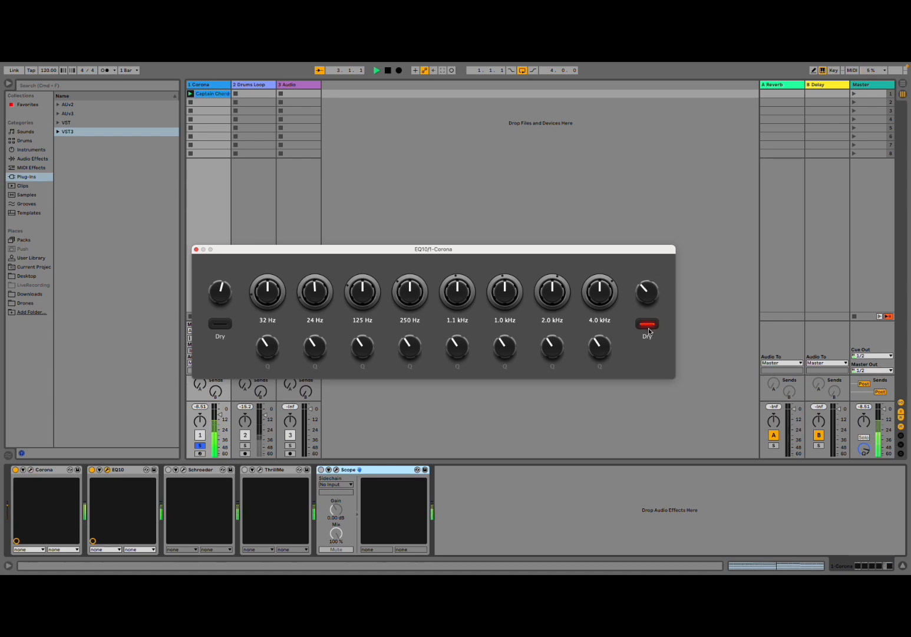
pyautogui.click(649, 326)
pyautogui.moveTo(650, 304); pyautogui.dragTo(633, 204)
pyautogui.click(388, 70)
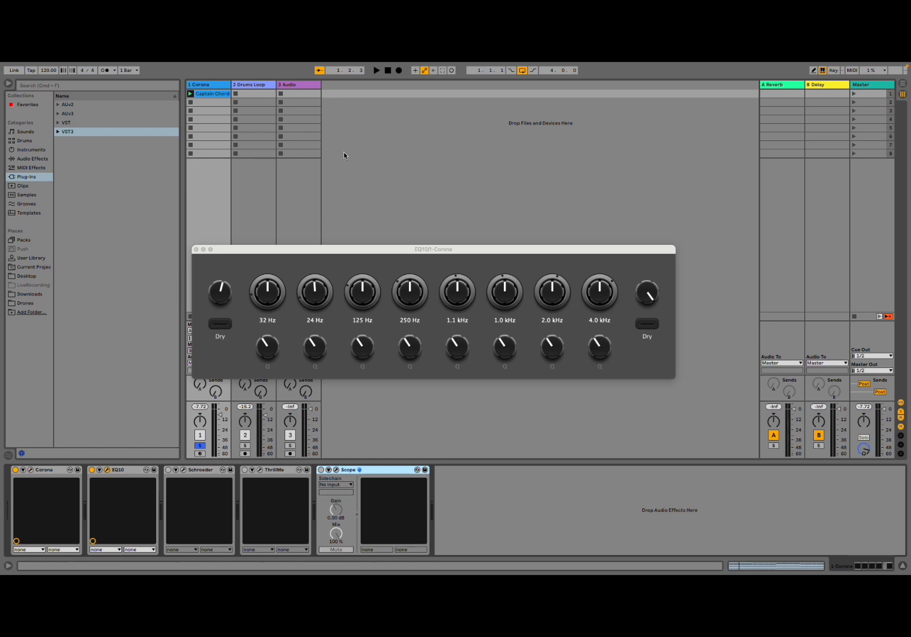
# Step: Audition EQ10's high-pass cutoff up to about 11.7 kHz with Dry toggled, leaving the cutoff at minimum and Dry off
pyautogui.click(378, 71)
pyautogui.moveTo(224, 293); pyautogui.dragTo(227, 357)
pyautogui.click(220, 323)
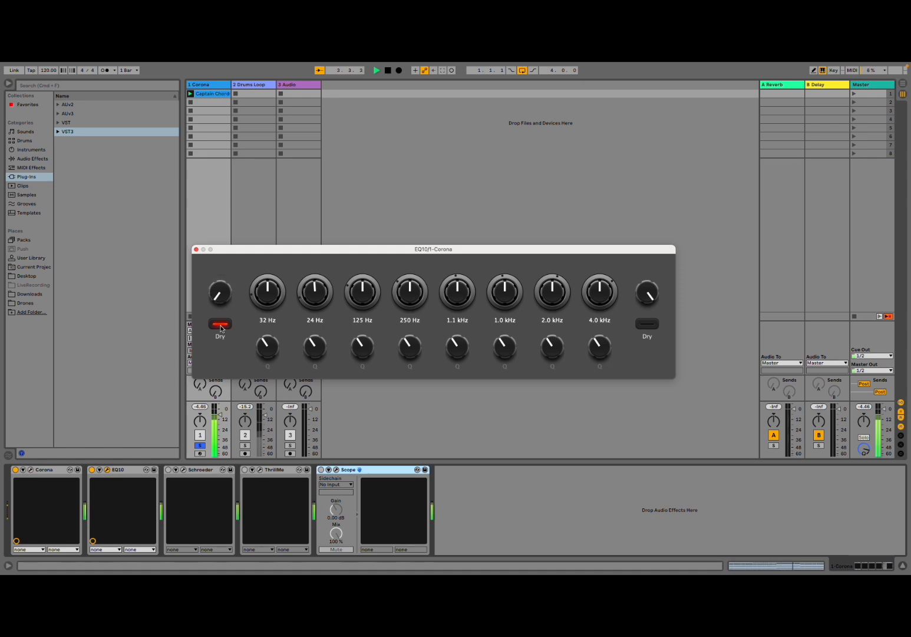
pyautogui.moveTo(224, 298)
pyautogui.mouseDown()
pyautogui.moveTo(212, 198)
pyautogui.moveTo(224, 298)
pyautogui.mouseUp()
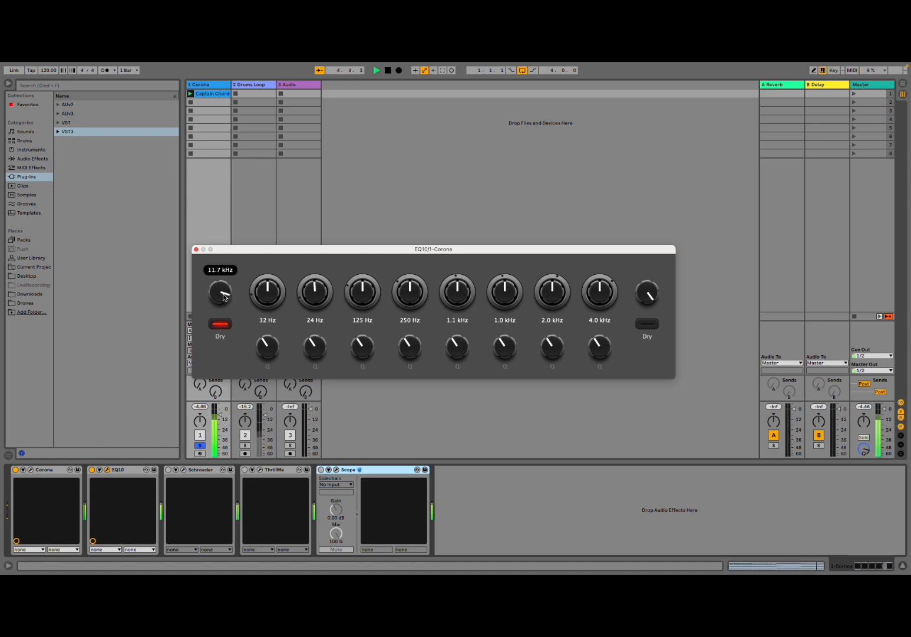
pyautogui.click(222, 324)
pyautogui.click(223, 325)
pyautogui.click(224, 325)
pyautogui.moveTo(220, 311); pyautogui.dragTo(221, 354)
pyautogui.moveTo(647, 293); pyautogui.dragTo(623, 268)
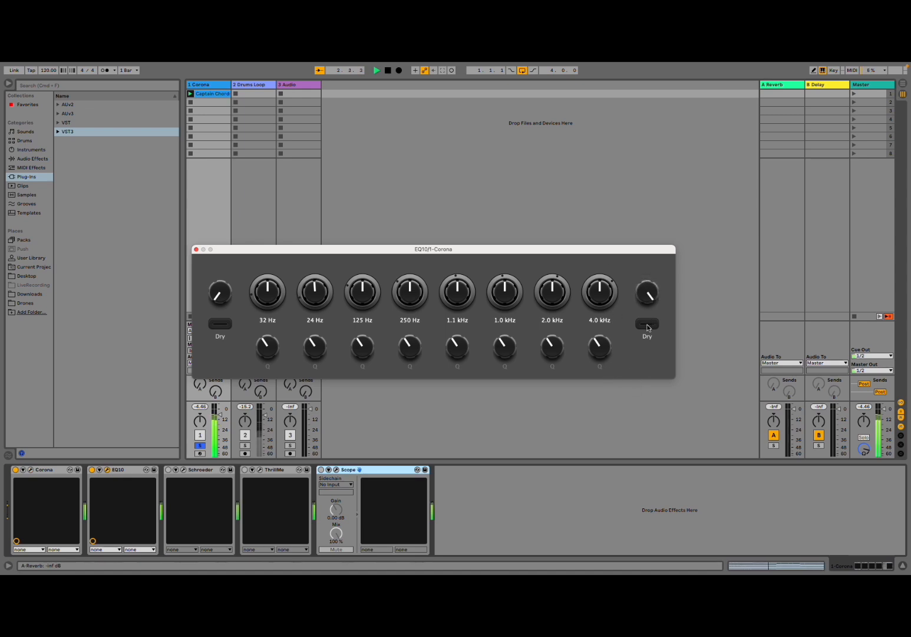
pyautogui.click(388, 70)
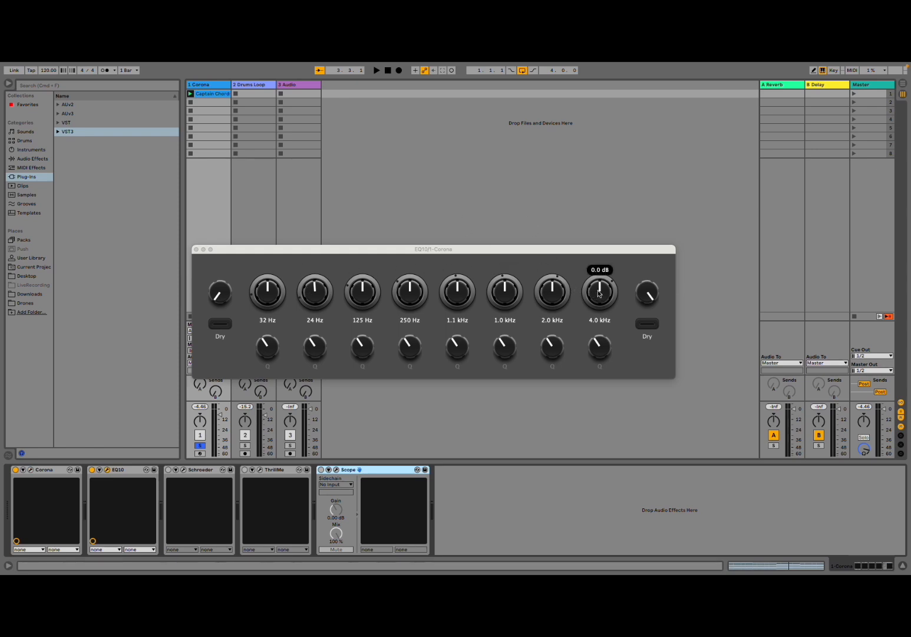
# Step: Try EQ10's 4.0 kHz band by cutting its gain to -18 dB, resetting the gain, and moving the frequency to 2.2 kHz
pyautogui.moveTo(601, 291)
pyautogui.mouseDown()
pyautogui.moveTo(613, 189)
pyautogui.moveTo(595, 368)
pyautogui.moveTo(597, 291)
pyautogui.mouseUp()
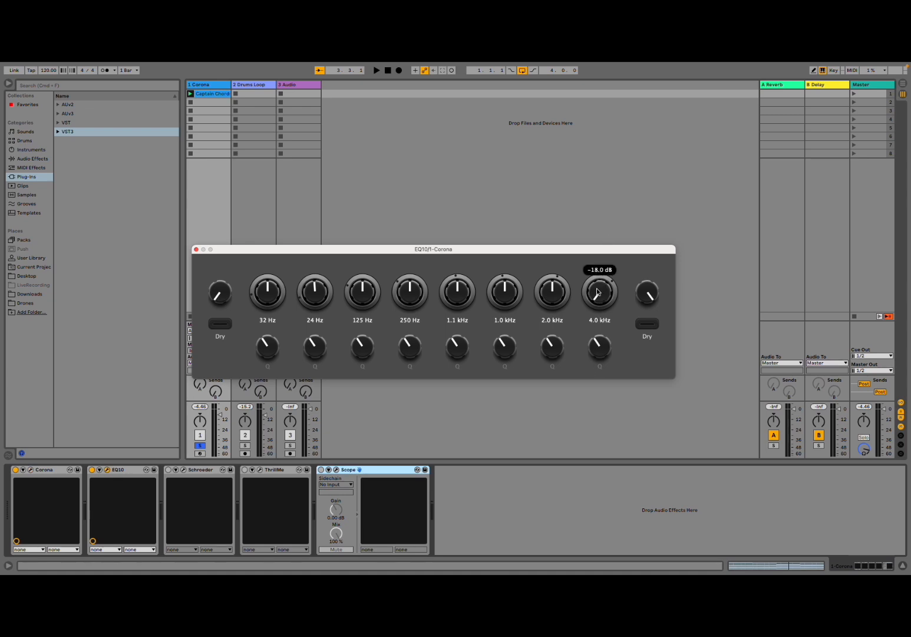
pyautogui.doubleClick(598, 291)
pyautogui.moveTo(608, 281)
pyautogui.mouseDown()
pyautogui.moveTo(592, 280)
pyautogui.moveTo(566, 335)
pyautogui.moveTo(564, 227)
pyautogui.moveTo(564, 297)
pyautogui.mouseUp()
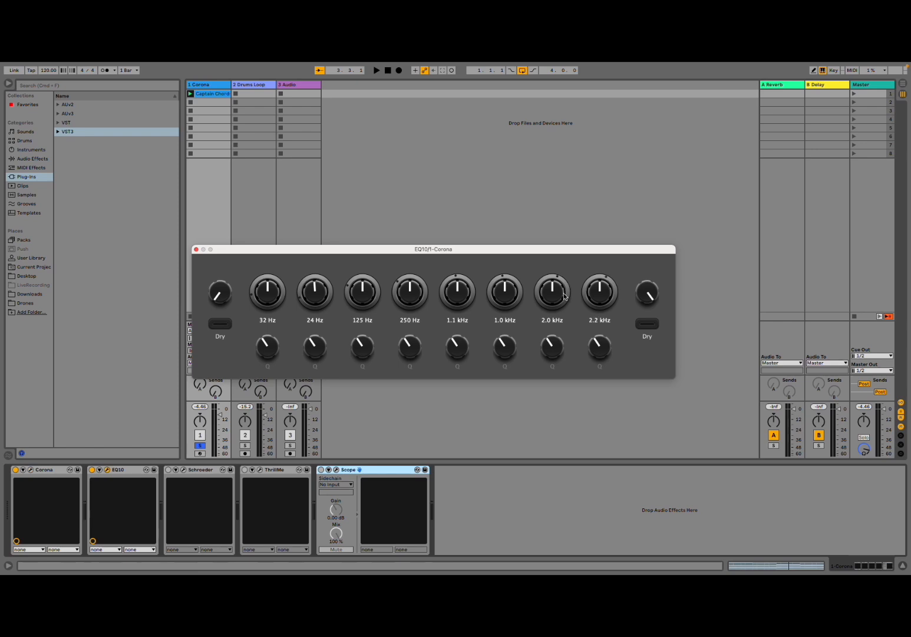
# Step: Play the clip and audition a gain boost with a changed Q on EQ10's 4.0 kHz band
pyautogui.moveTo(602, 350)
pyautogui.click(376, 70)
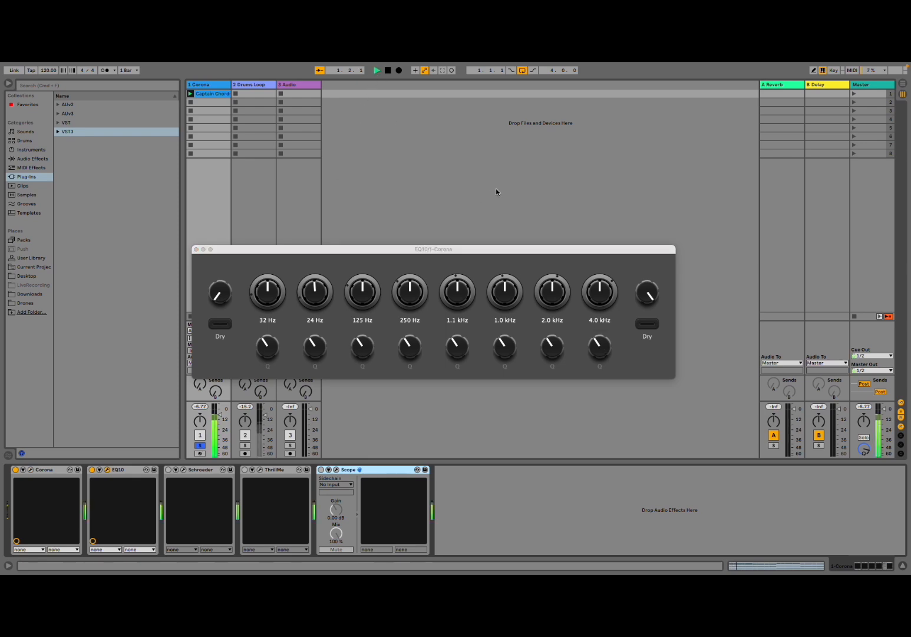
pyautogui.moveTo(607, 302)
pyautogui.moveTo(605, 301); pyautogui.dragTo(592, 246)
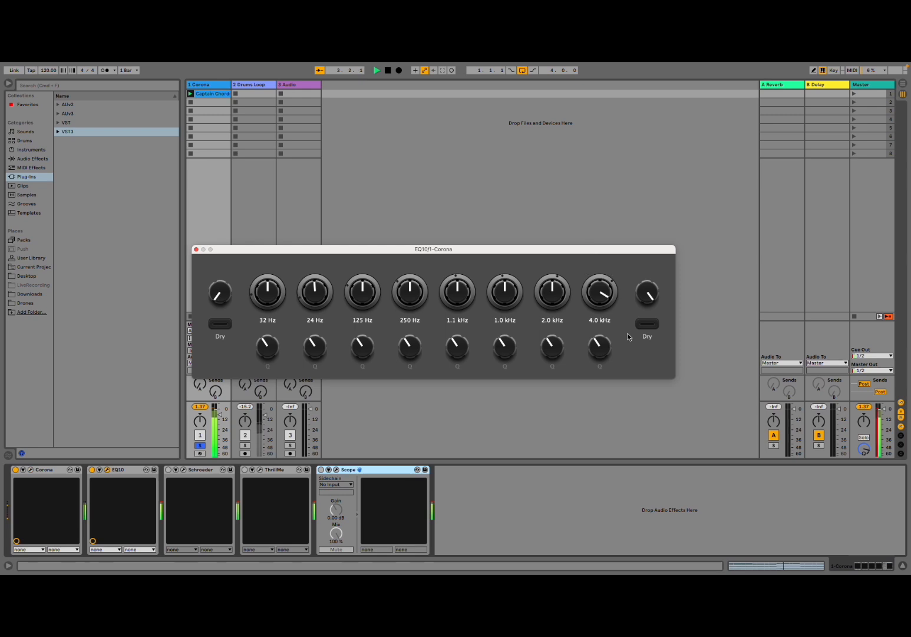
pyautogui.moveTo(596, 347)
pyautogui.moveTo(596, 346)
pyautogui.mouseDown()
pyautogui.moveTo(596, 366)
pyautogui.moveTo(592, 301)
pyautogui.moveTo(611, 286)
pyautogui.moveTo(606, 312)
pyautogui.moveTo(609, 283)
pyautogui.moveTo(606, 352)
pyautogui.mouseUp()
pyautogui.moveTo(591, 300)
# Step: Boost EQ10's 1.1 kHz band, shift it to 676 Hz with a Q of 9.3, and stop playback
pyautogui.moveTo(459, 302); pyautogui.dragTo(453, 256)
pyautogui.moveTo(457, 347)
pyautogui.mouseDown()
pyautogui.moveTo(449, 284)
pyautogui.moveTo(443, 298)
pyautogui.moveTo(452, 293)
pyautogui.mouseUp()
pyautogui.press('space')
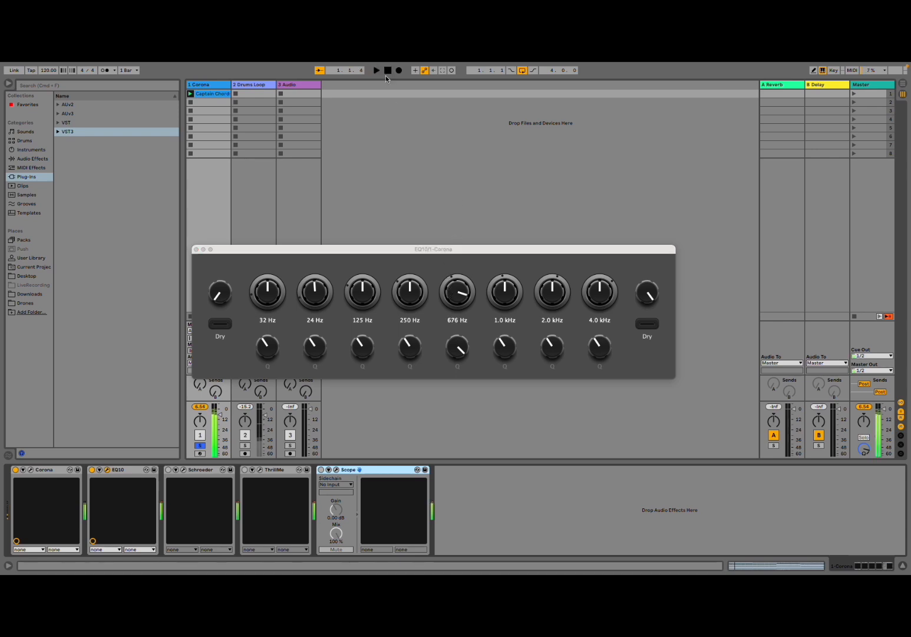
# Step: Try different Q settings on EQ10's 676 Hz band, and reset the band's gain and Q to their defaults
pyautogui.moveTo(458, 345)
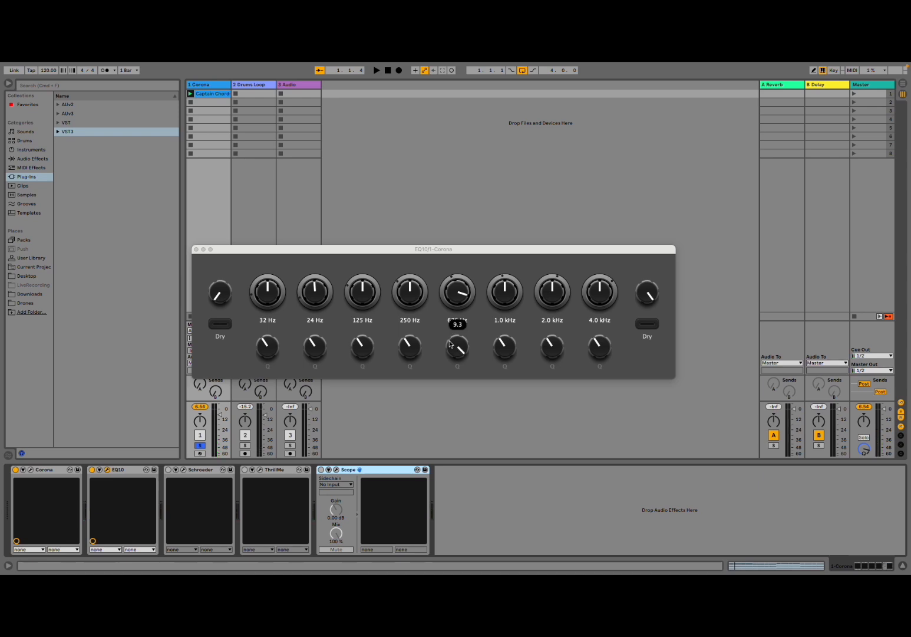
pyautogui.moveTo(460, 347); pyautogui.dragTo(453, 384)
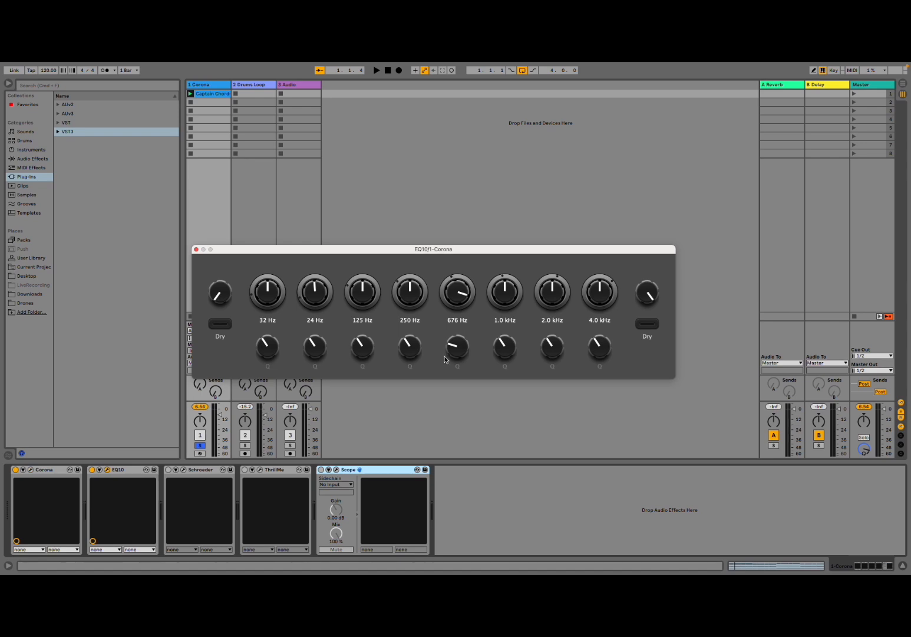
pyautogui.moveTo(453, 355); pyautogui.dragTo(457, 289)
pyautogui.moveTo(455, 287)
pyautogui.moveTo(641, 298)
pyautogui.doubleClick(452, 287)
pyautogui.doubleClick(462, 340)
# Step: Close and switch off EQ10, and enable the Schroeder reverb with its editor window placed centrally
pyautogui.click(197, 250)
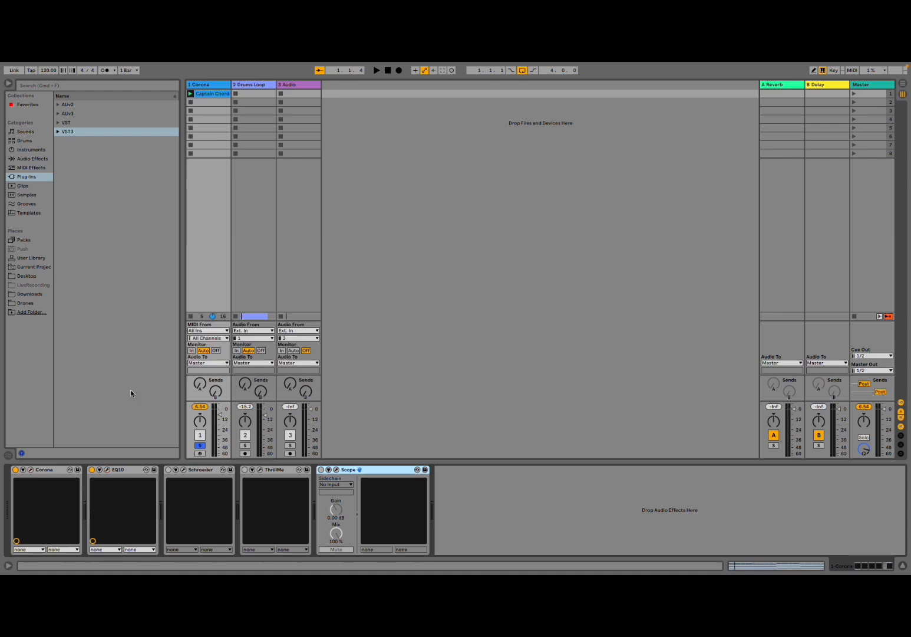
pyautogui.click(92, 469)
pyautogui.click(168, 470)
pyautogui.click(184, 469)
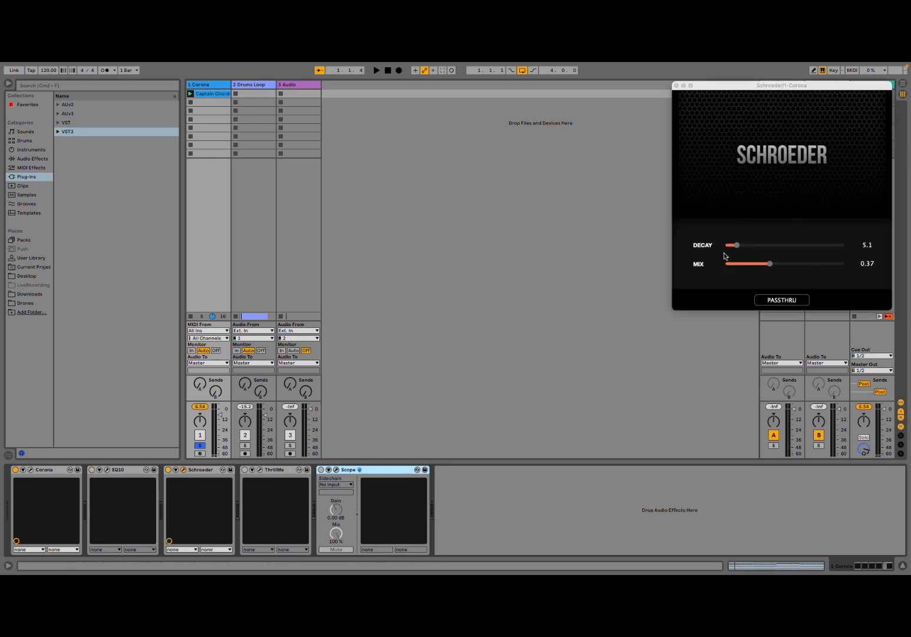
pyautogui.moveTo(726, 92); pyautogui.dragTo(454, 176)
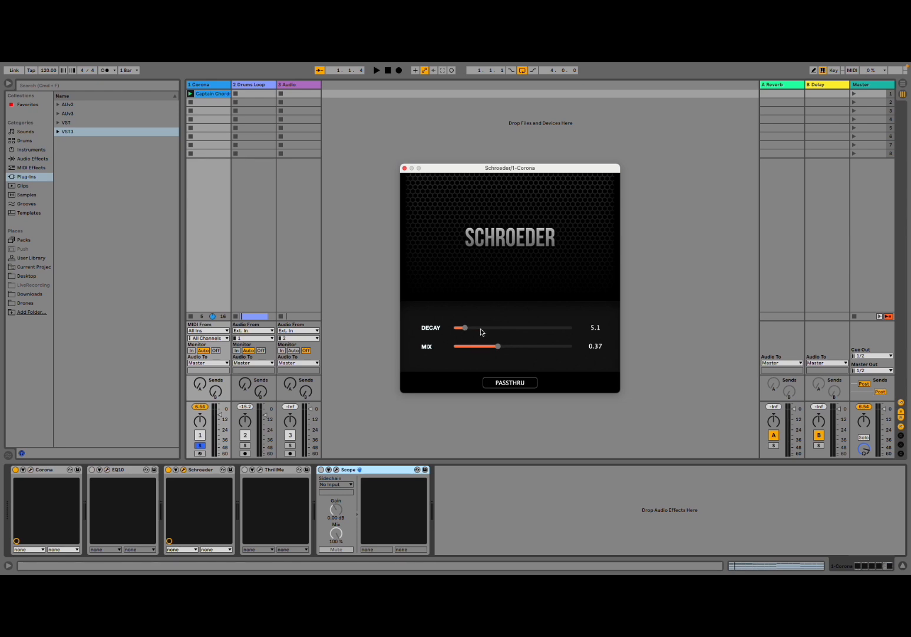
# Step: Turn on Schroeder's passthru and reset its decay to 0.5 and its mix to 0.50
pyautogui.click(505, 383)
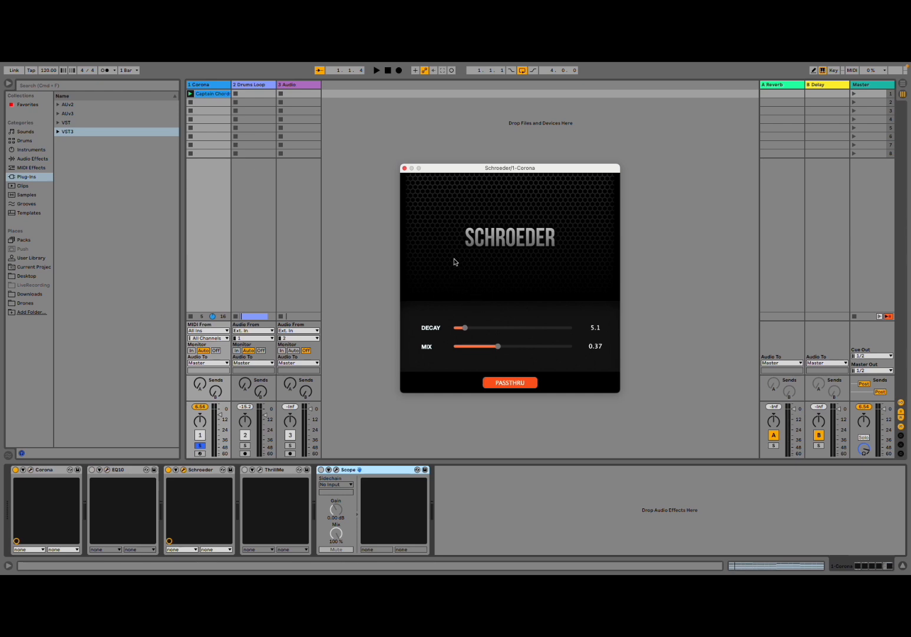
pyautogui.doubleClick(470, 329)
pyautogui.doubleClick(498, 347)
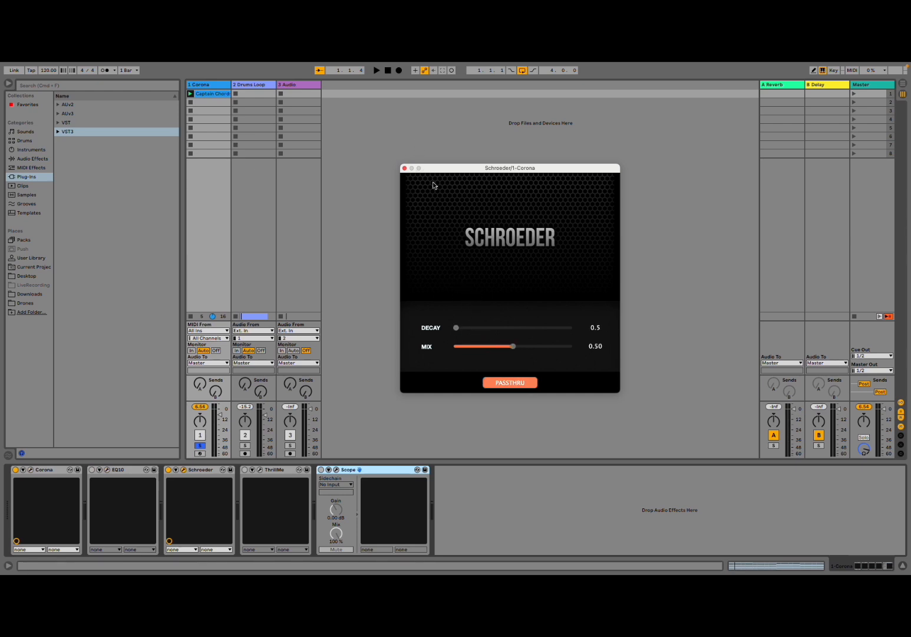
# Step: Play the clip, turn off Schroeder's passthru, audition the reverb up to a decay of 9.4 and mix of 0.29, and stop playback
pyautogui.click(377, 70)
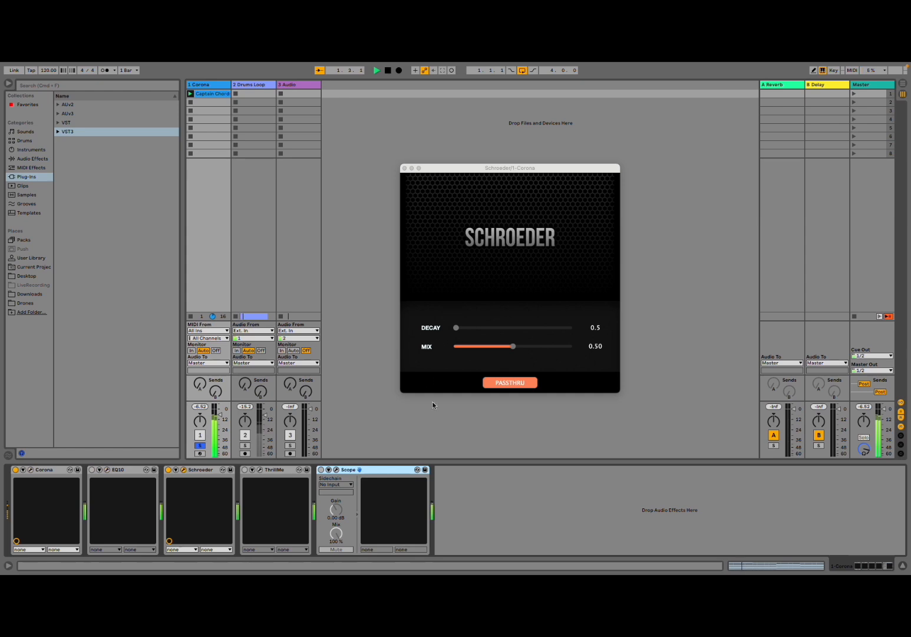
pyautogui.click(512, 384)
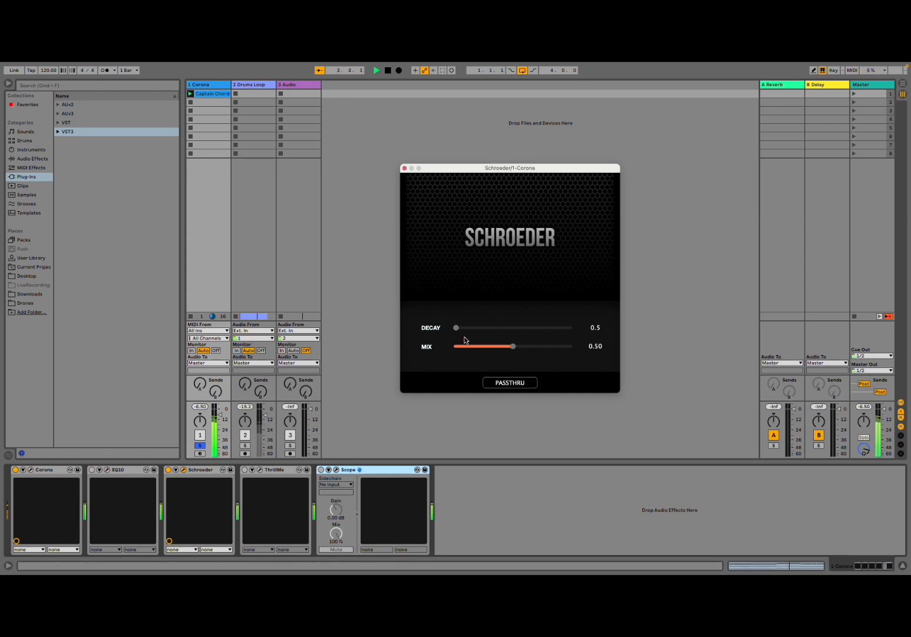
pyautogui.moveTo(458, 331); pyautogui.dragTo(489, 349)
pyautogui.click(388, 71)
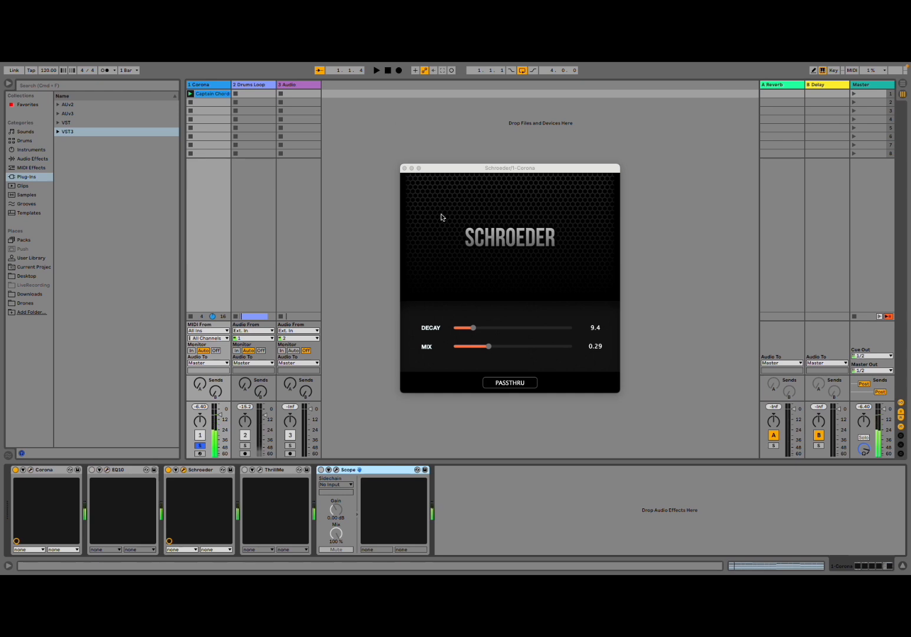
# Step: Close and switch off Schroeder, and enable ThrillMe with its editor window placed centrally
pyautogui.click(404, 168)
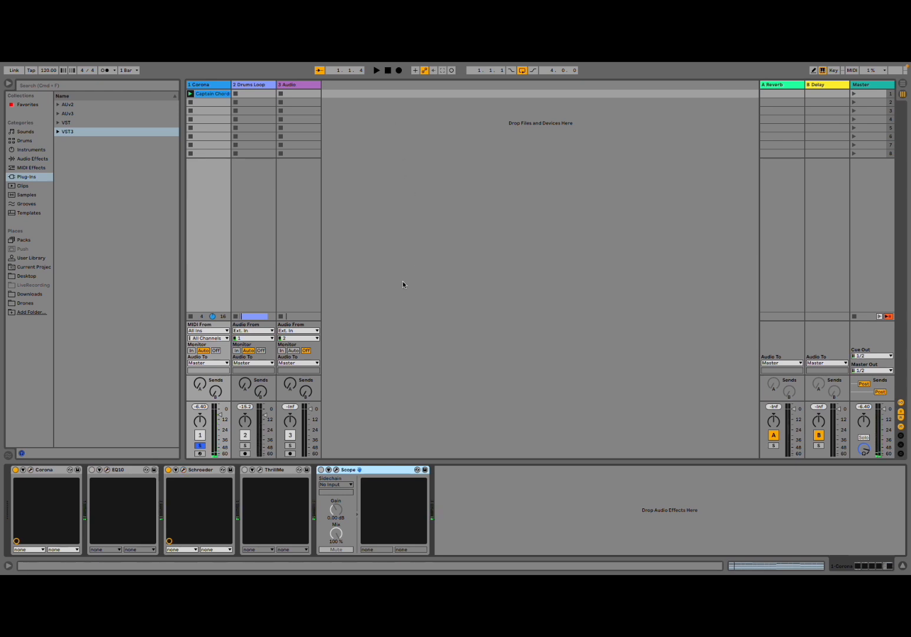
pyautogui.click(169, 471)
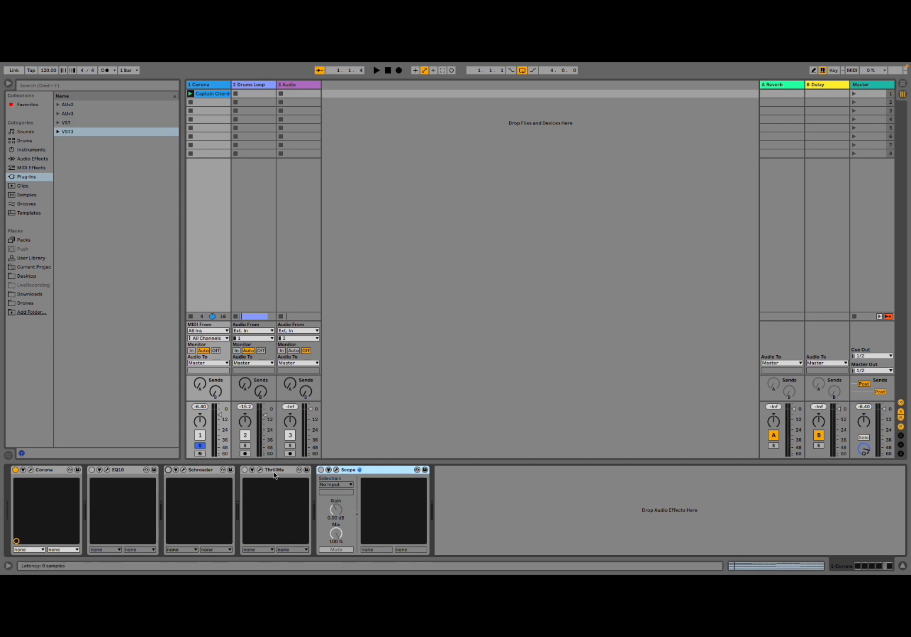
pyautogui.click(260, 470)
pyautogui.click(244, 470)
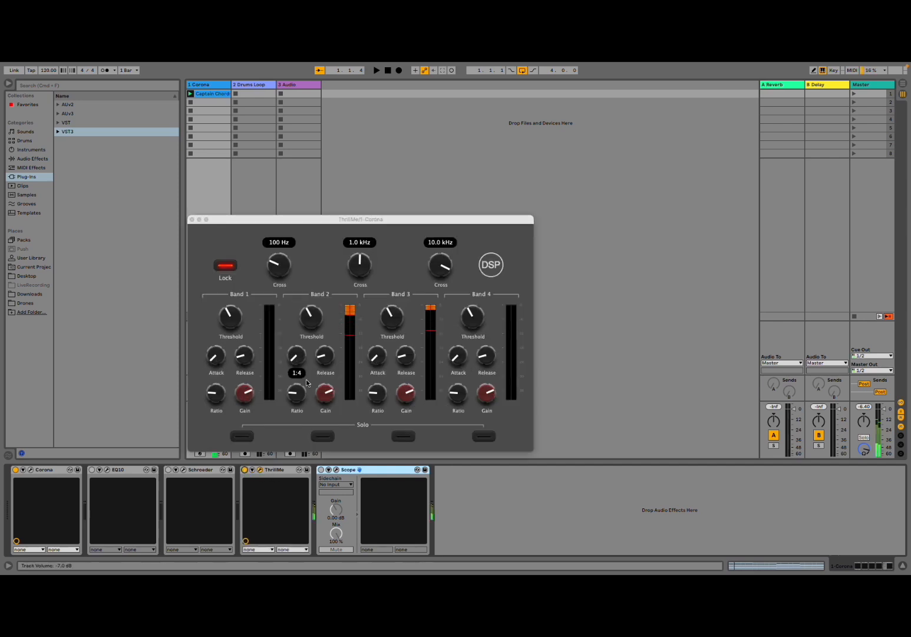
pyautogui.moveTo(343, 221); pyautogui.dragTo(531, 174)
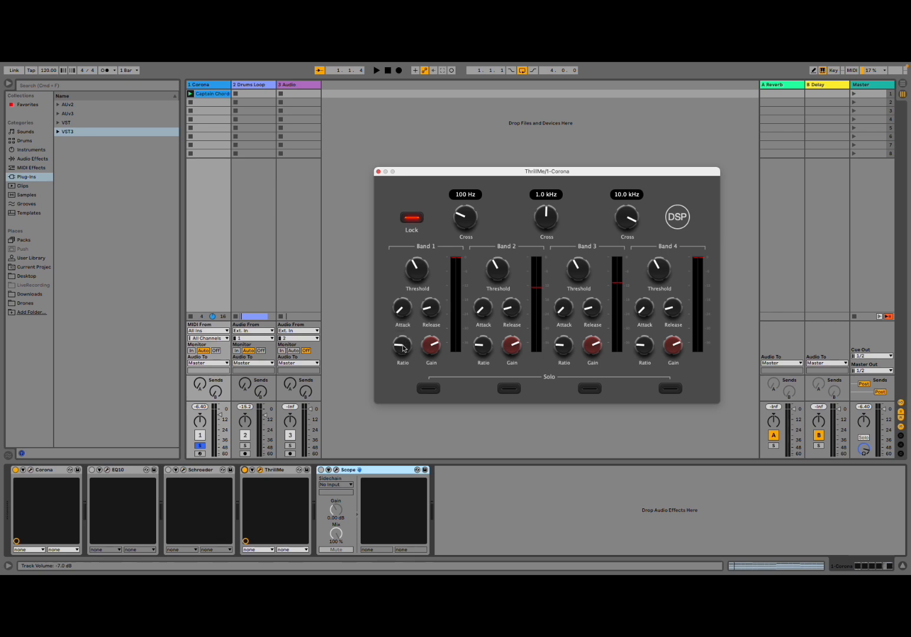
# Step: Lower the gain on ThrillMe's four bands with band 1 lowest, leave Lock off, and start playback
pyautogui.moveTo(400, 352)
pyautogui.moveTo(432, 353)
pyautogui.click(412, 220)
pyautogui.moveTo(431, 343)
pyautogui.mouseDown()
pyautogui.moveTo(429, 360)
pyautogui.moveTo(431, 348)
pyautogui.mouseUp()
pyautogui.click(414, 223)
pyautogui.click(376, 70)
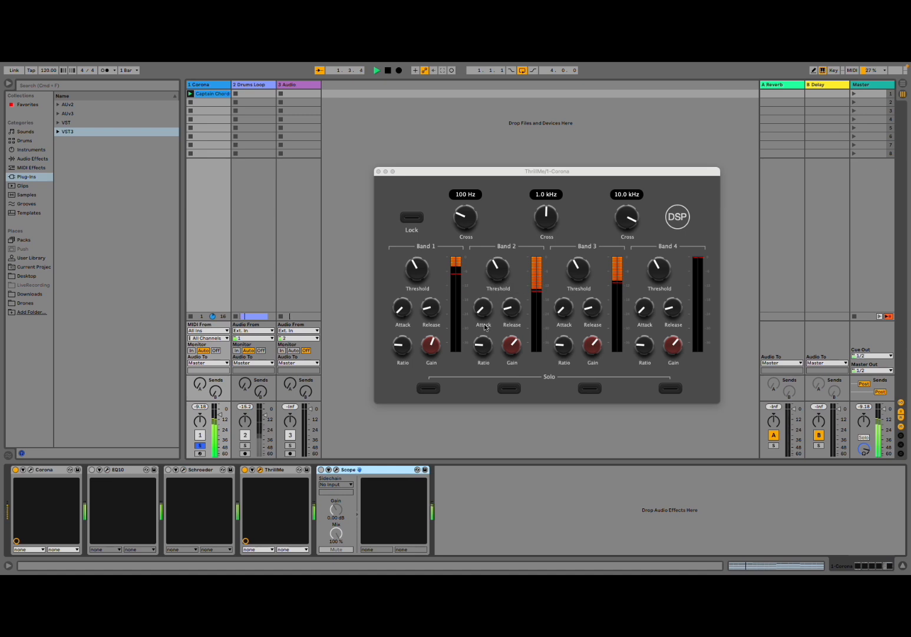
# Step: Audition ThrillMe's bands 1 to 4 in turn by soloing each, and clear the solo
pyautogui.click(436, 388)
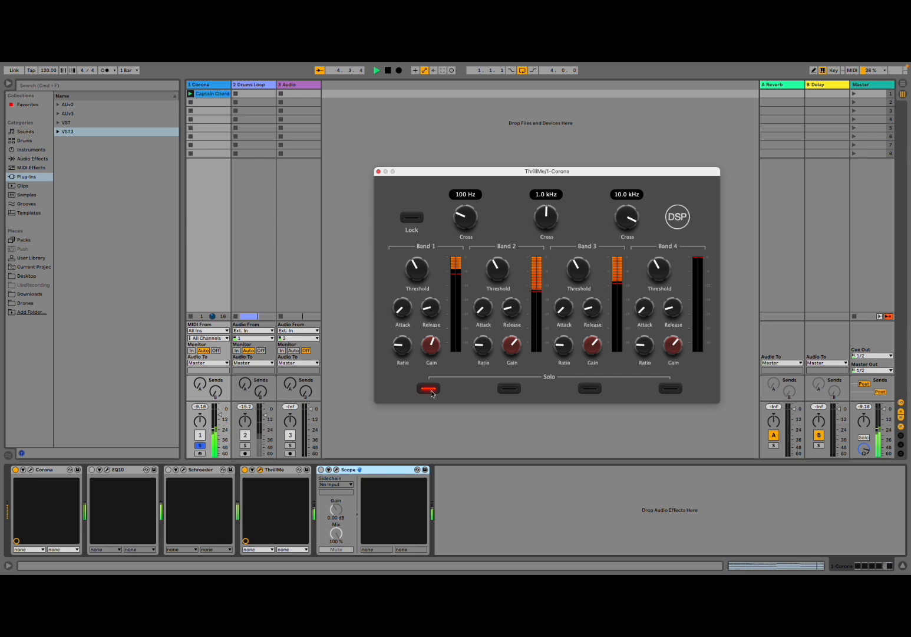
pyautogui.click(511, 391)
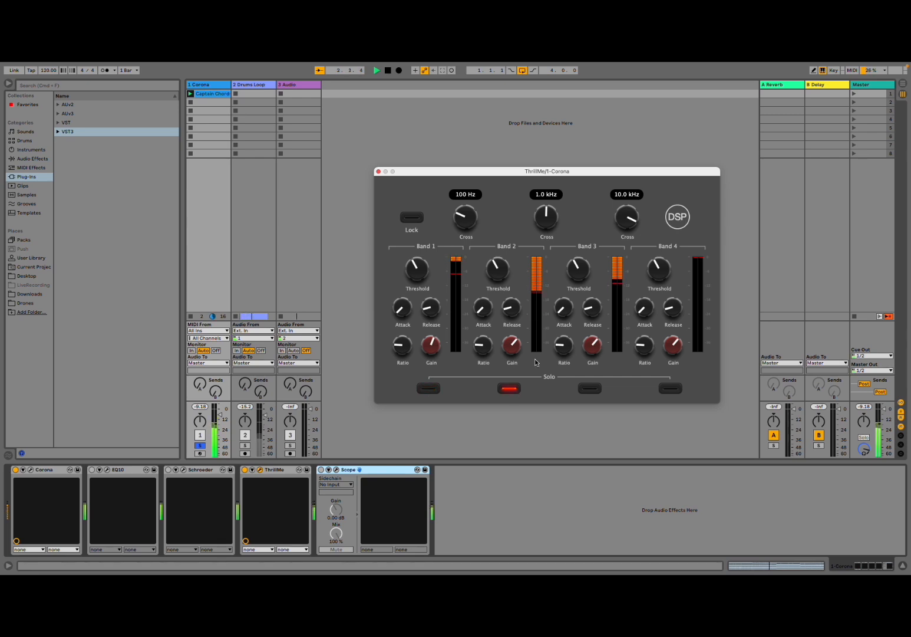
pyautogui.click(591, 389)
pyautogui.click(509, 390)
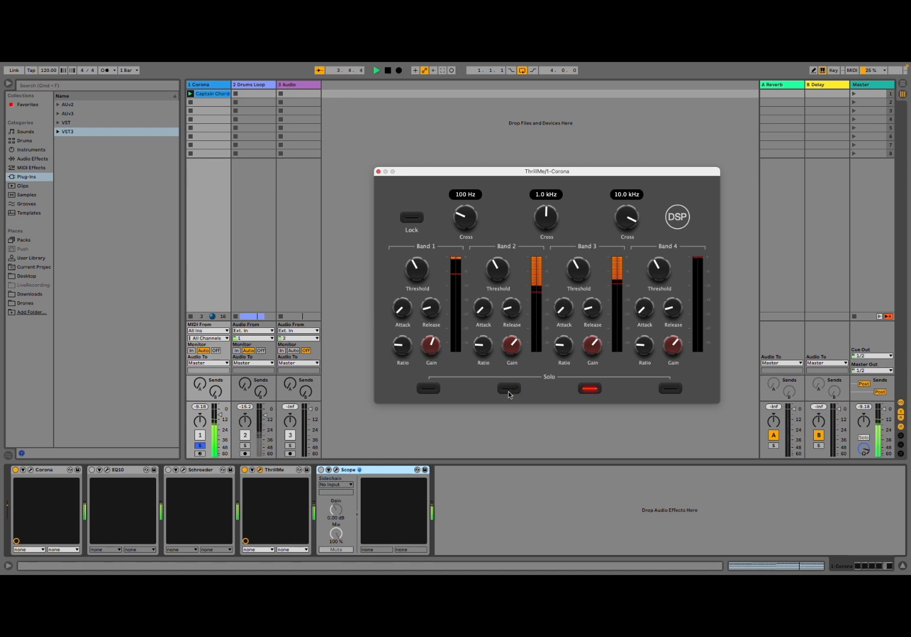
pyautogui.click(590, 389)
pyautogui.click(667, 389)
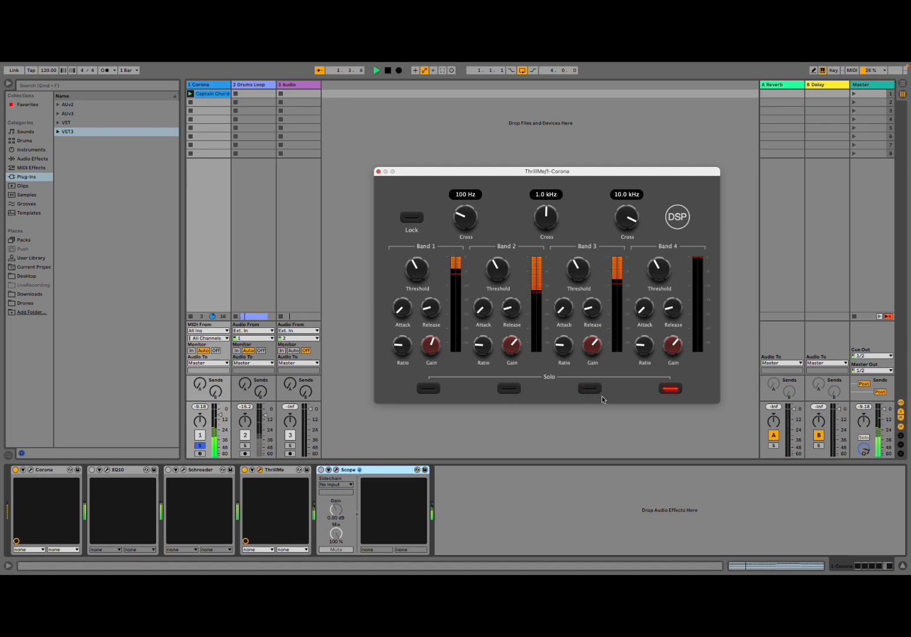
pyautogui.click(672, 391)
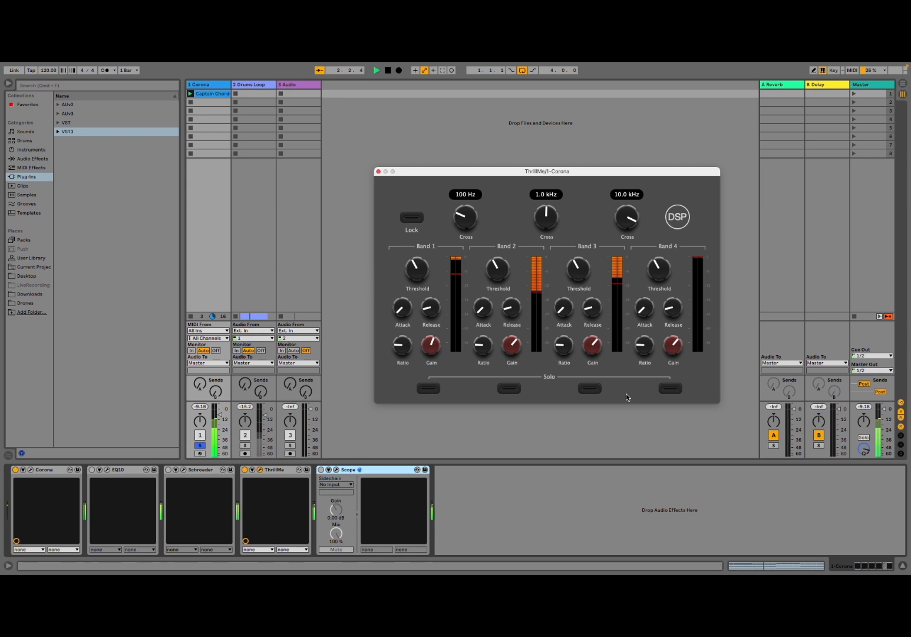
# Step: Solo ThrillMe's band 1, raise its gain, lower its threshold, and set the first crossover to 338 Hz
pyautogui.click(428, 389)
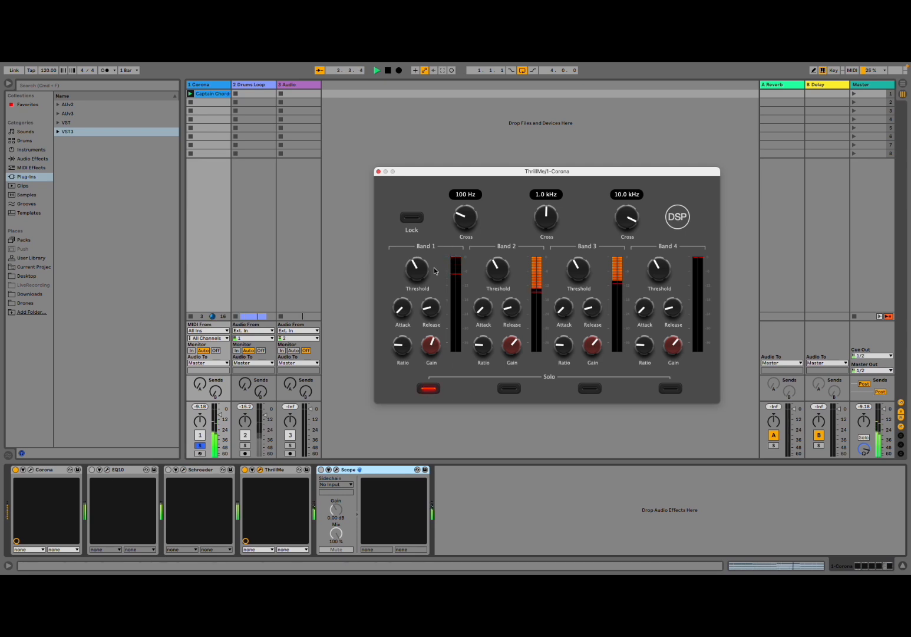
pyautogui.moveTo(437, 340)
pyautogui.moveTo(436, 341); pyautogui.dragTo(429, 310)
pyautogui.moveTo(426, 270)
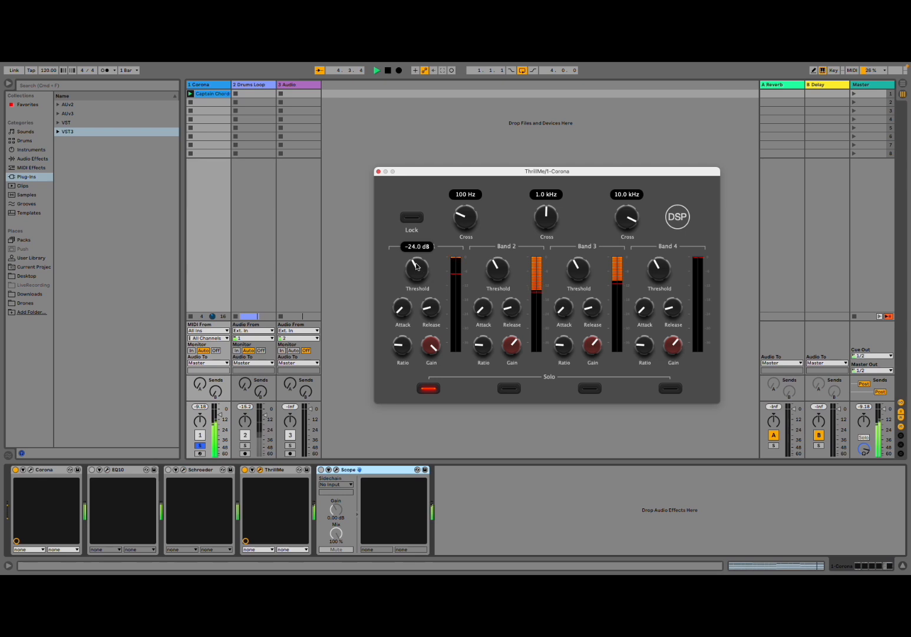
pyautogui.moveTo(416, 265)
pyautogui.mouseDown()
pyautogui.moveTo(416, 306)
pyautogui.moveTo(406, 207)
pyautogui.moveTo(411, 276)
pyautogui.mouseUp()
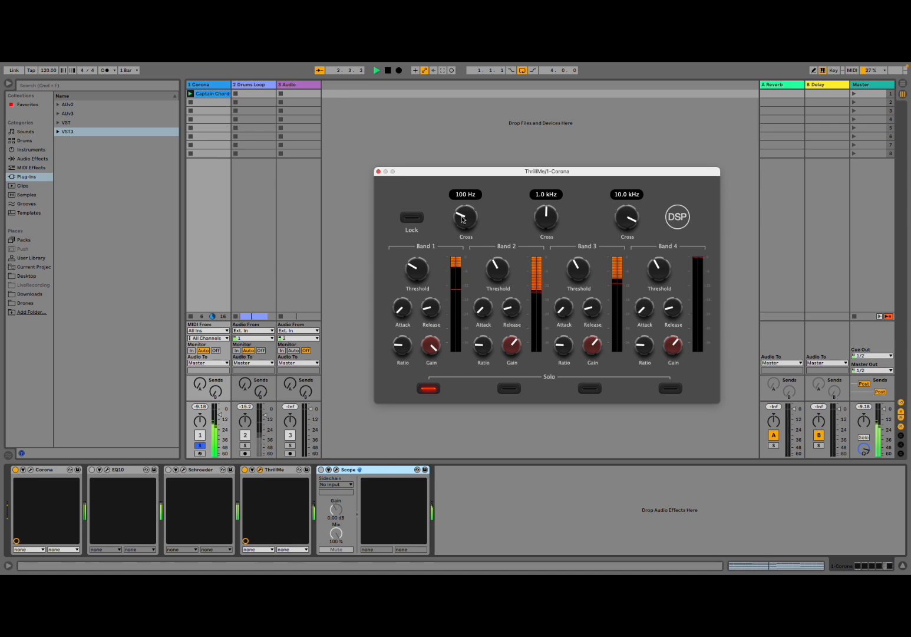
pyautogui.moveTo(465, 218); pyautogui.dragTo(467, 206)
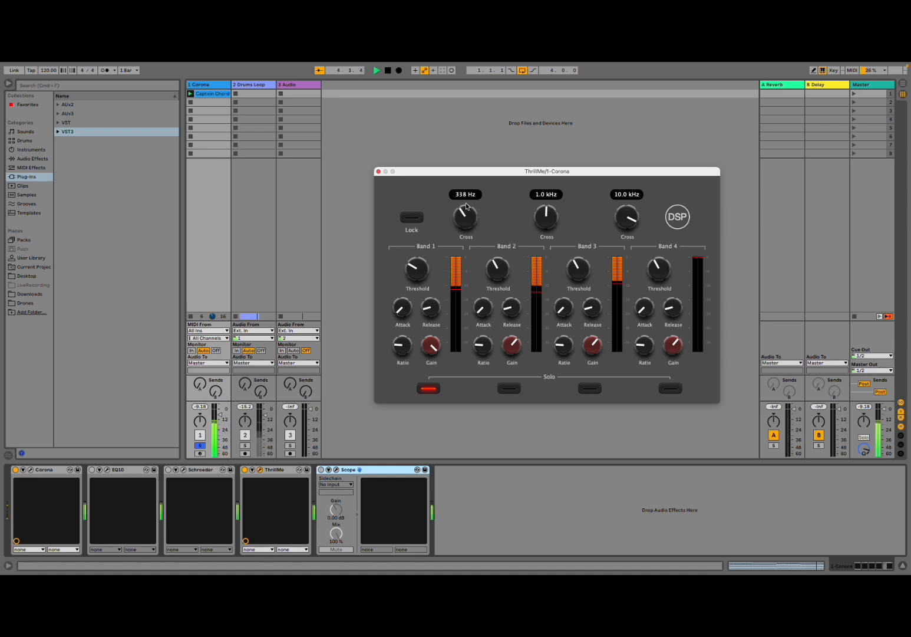
# Step: Compare band 2 soloed with band 1, and raise band 1's ratio and lower its threshold before clearing its solo
pyautogui.click(430, 389)
pyautogui.click(506, 388)
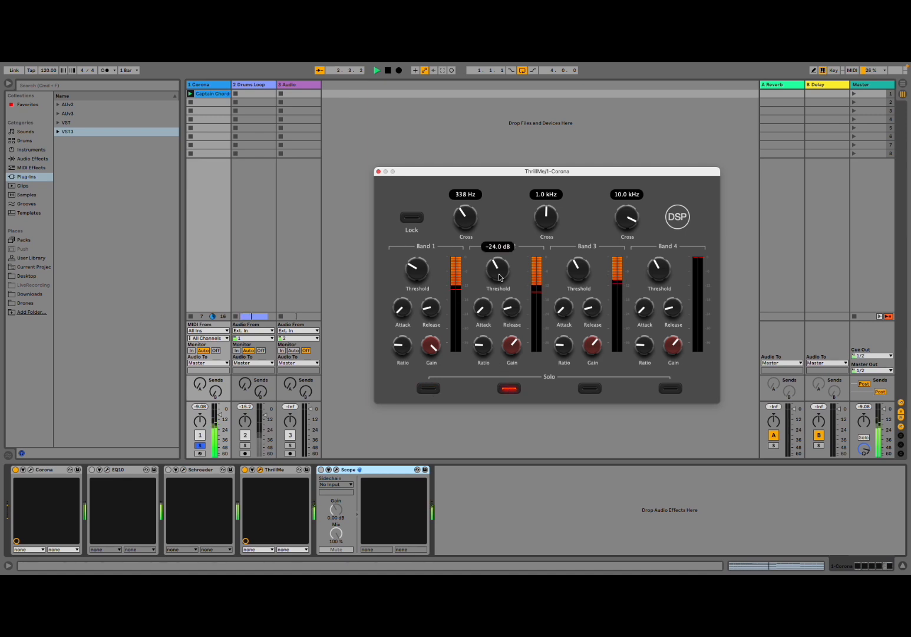
pyautogui.click(510, 387)
pyautogui.click(429, 388)
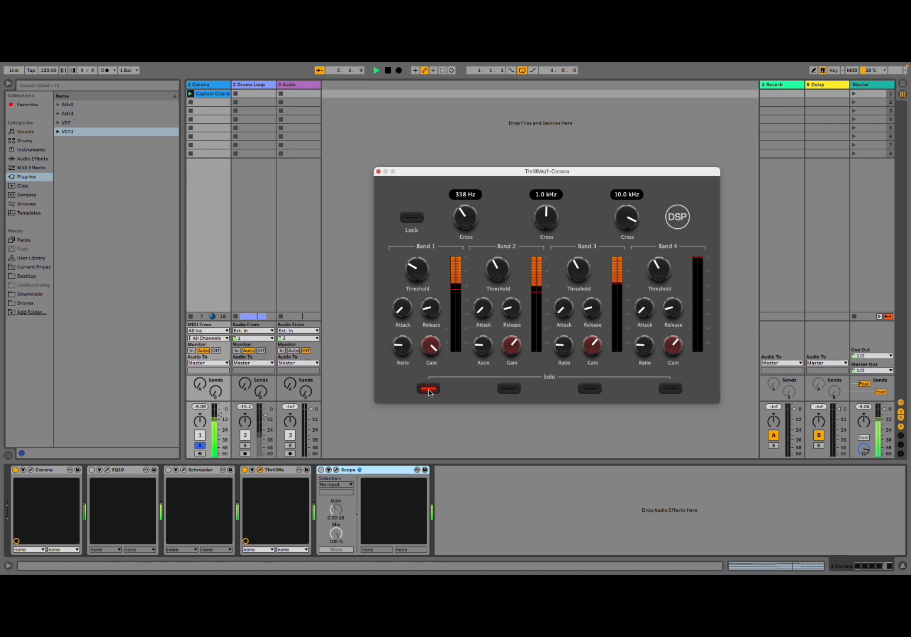
pyautogui.moveTo(403, 345)
pyautogui.moveTo(403, 348); pyautogui.dragTo(405, 236)
pyautogui.moveTo(419, 276)
pyautogui.mouseDown()
pyautogui.moveTo(419, 252)
pyautogui.moveTo(415, 279)
pyautogui.mouseUp()
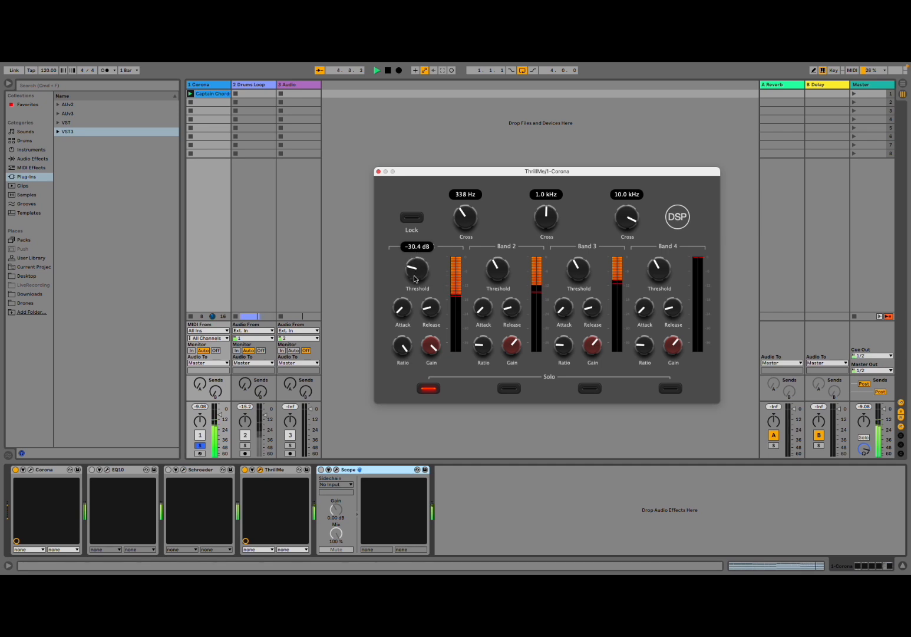
pyautogui.click(430, 389)
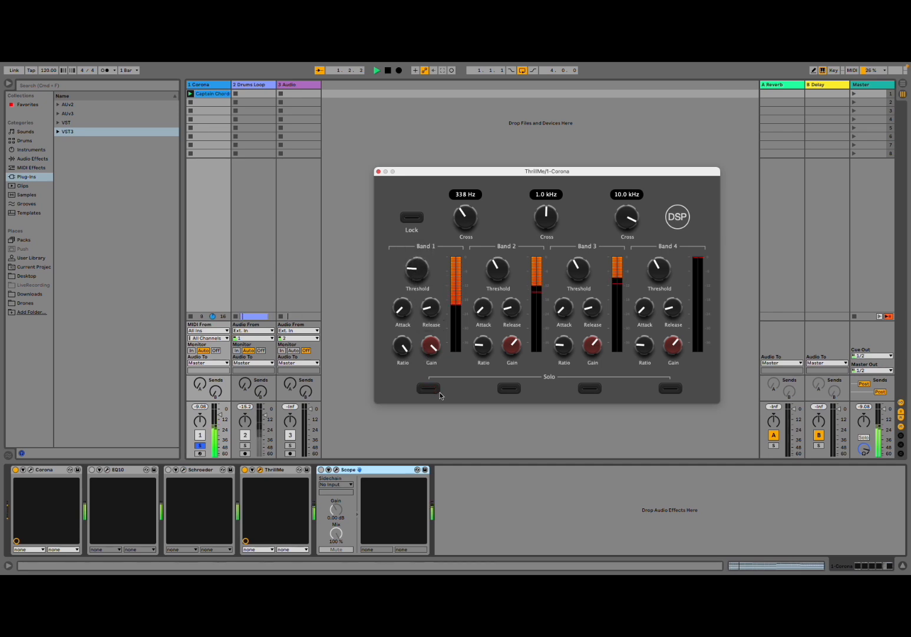
# Step: Solo ThrillMe's band 2, raise its ratio and gain, and try higher and lower thresholds on it
pyautogui.click(510, 388)
pyautogui.moveTo(506, 266)
pyautogui.mouseDown()
pyautogui.moveTo(499, 296)
pyautogui.moveTo(498, 268)
pyautogui.mouseUp()
pyautogui.moveTo(483, 348); pyautogui.dragTo(513, 324)
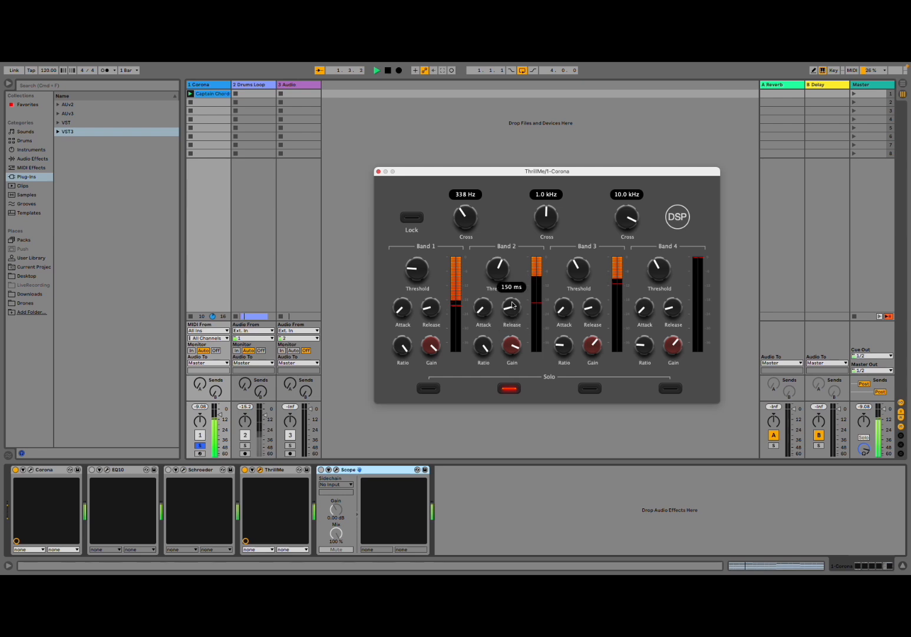
pyautogui.moveTo(504, 275); pyautogui.dragTo(496, 288)
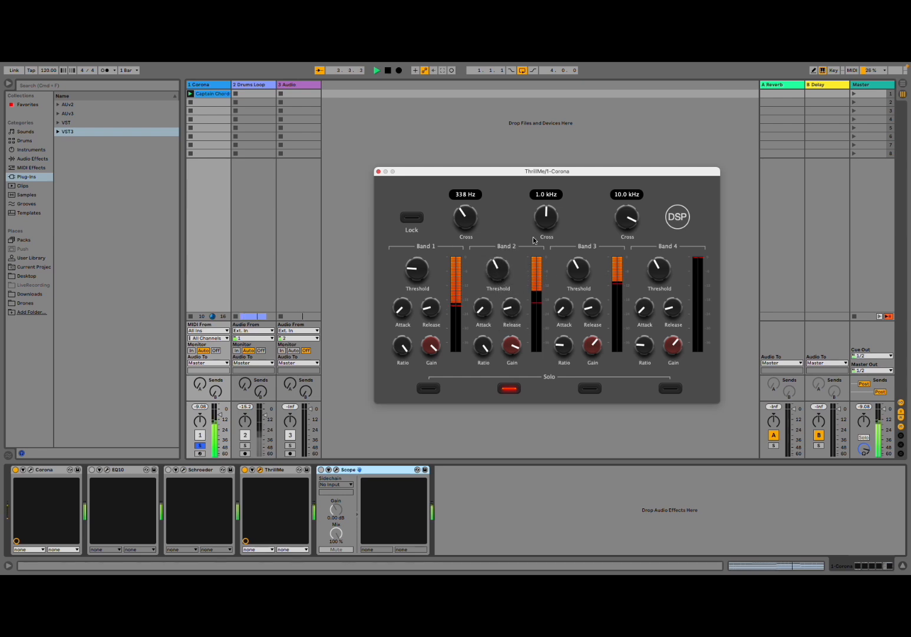
# Step: Sweep ThrillMe's second crossover down to 423 Hz and up to 2.6 kHz, and stop playback
pyautogui.scroll(-10, 536, 231)
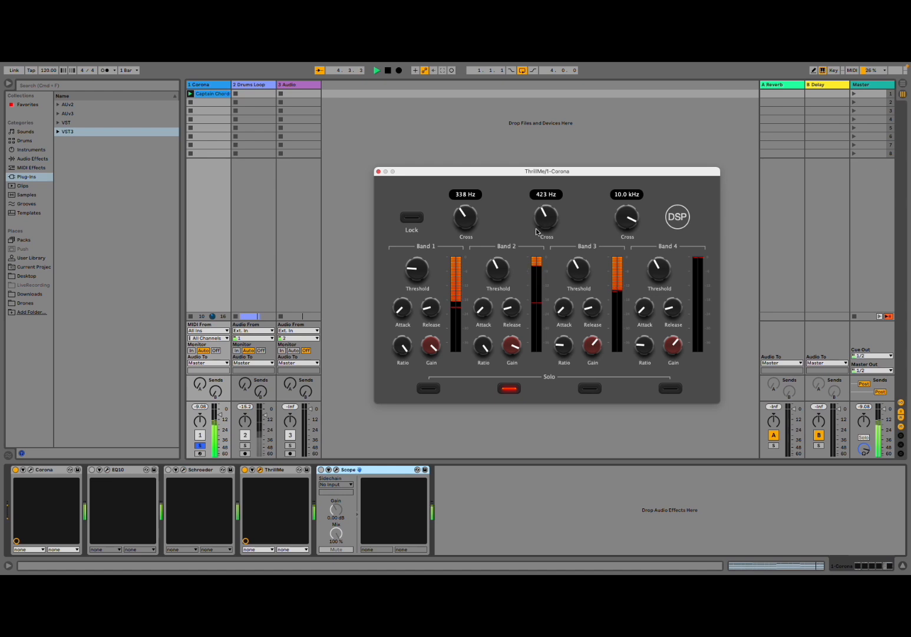
pyautogui.moveTo(534, 236); pyautogui.dragTo(543, 214)
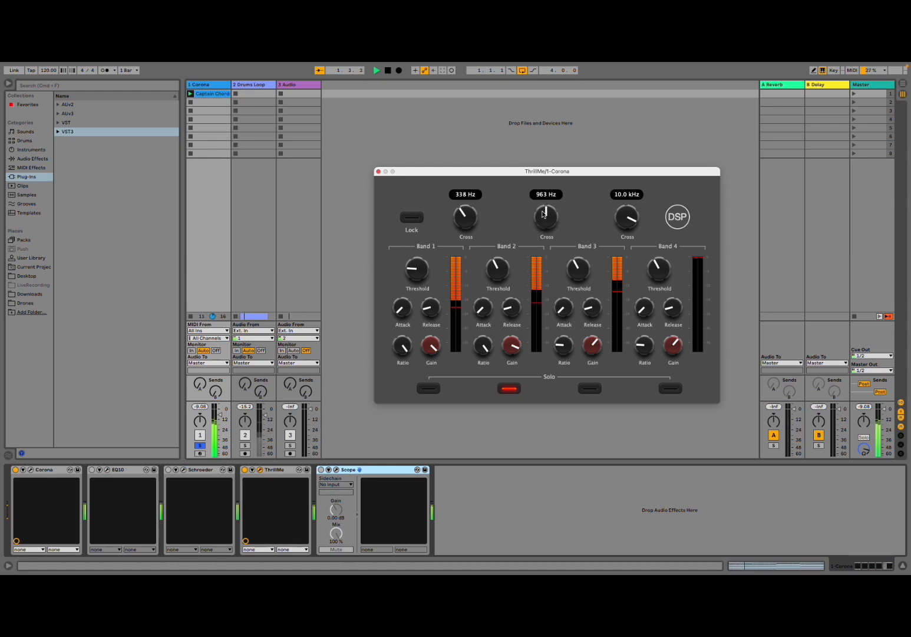
pyautogui.scroll(10, 543, 214)
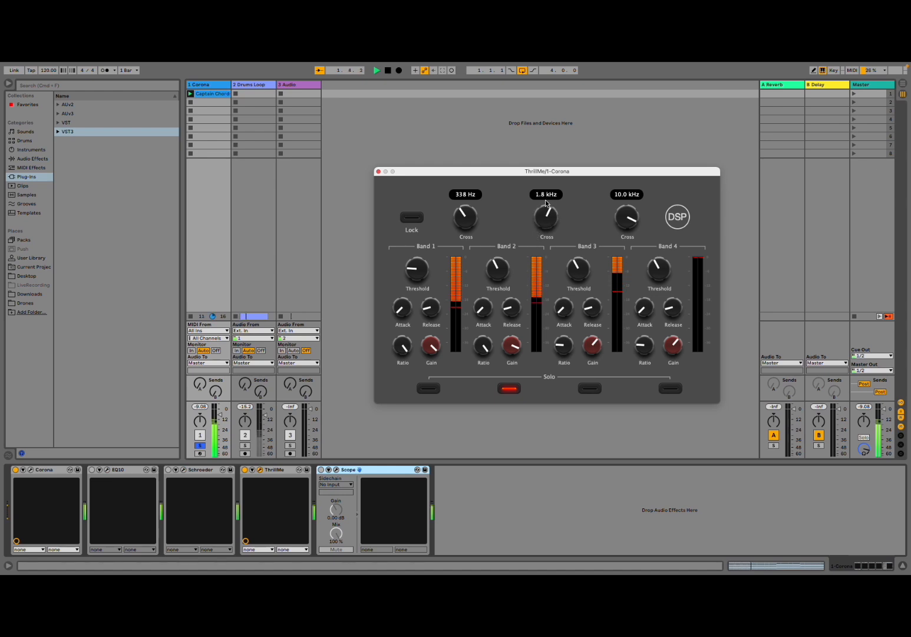
pyautogui.click(388, 70)
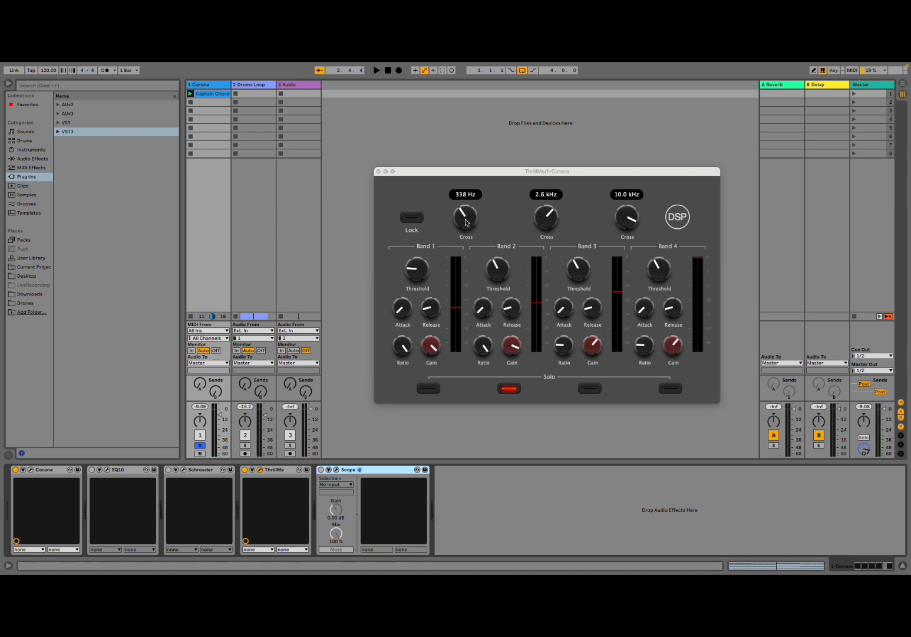
# Step: Lower ThrillMe's first crossover to 50 Hz and its second to 63 Hz, and close its editor window
pyautogui.moveTo(550, 218); pyautogui.dragTo(543, 272)
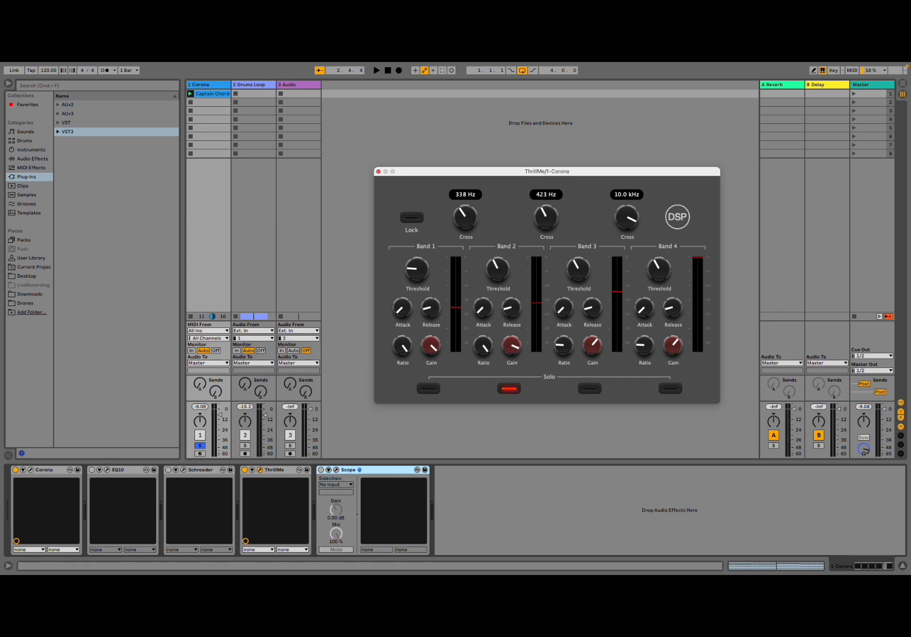
pyautogui.moveTo(460, 225); pyautogui.dragTo(467, 232)
pyautogui.moveTo(546, 217); pyautogui.dragTo(541, 239)
pyautogui.click(378, 172)
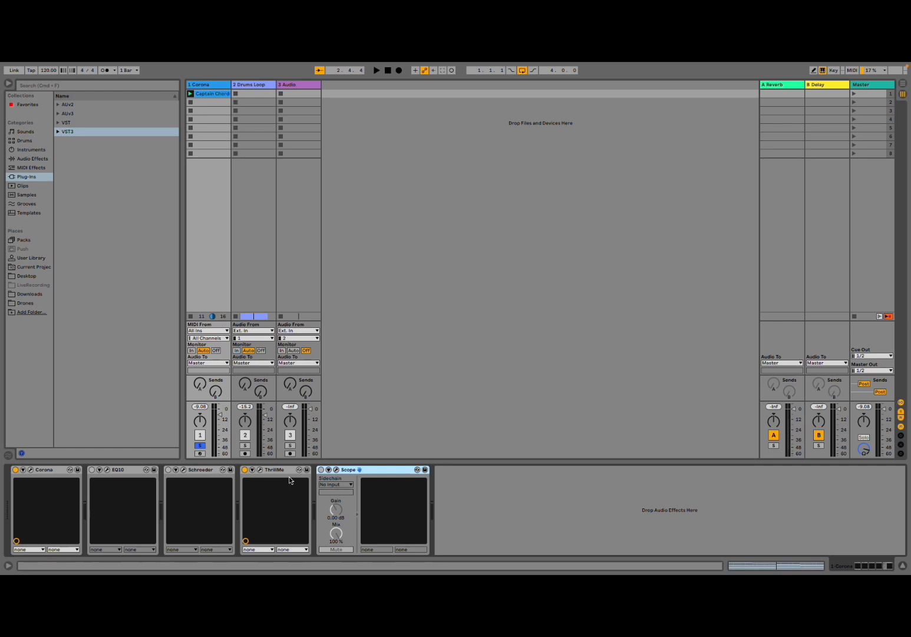
# Step: Enable Scope with its editor window placed centrally, and play the clip through it
pyautogui.click(321, 470)
pyautogui.click(336, 470)
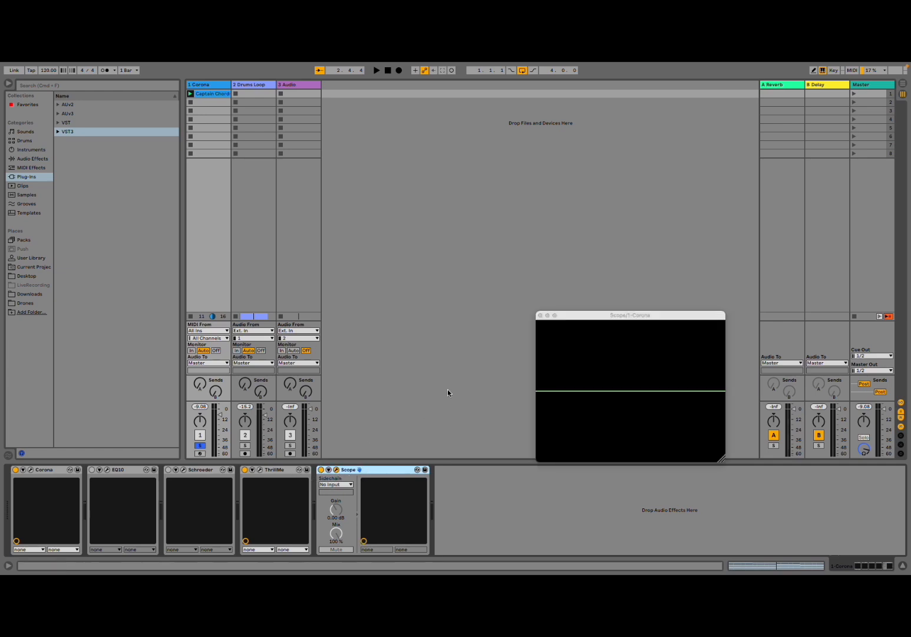
pyautogui.moveTo(581, 319); pyautogui.dragTo(483, 211)
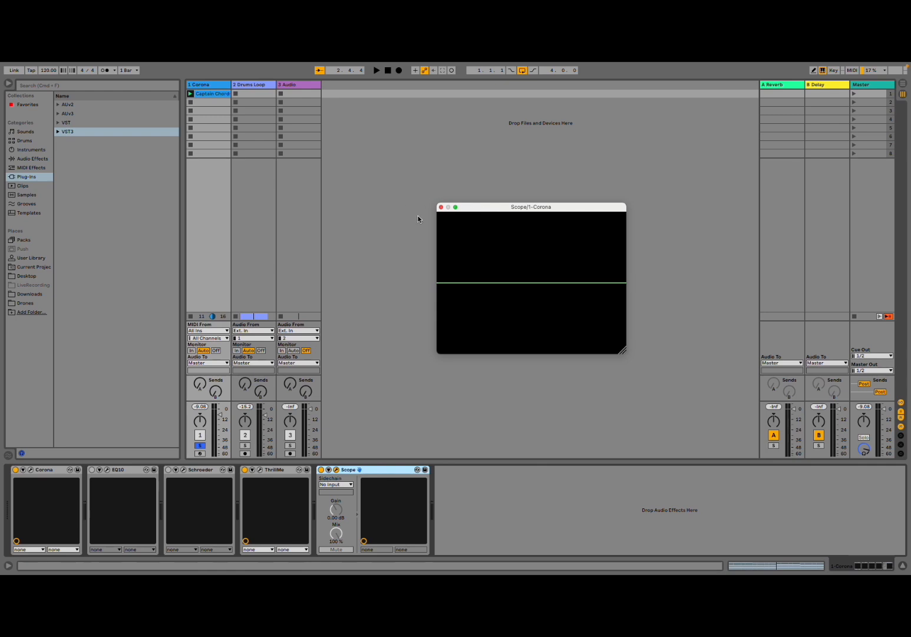
pyautogui.click(376, 72)
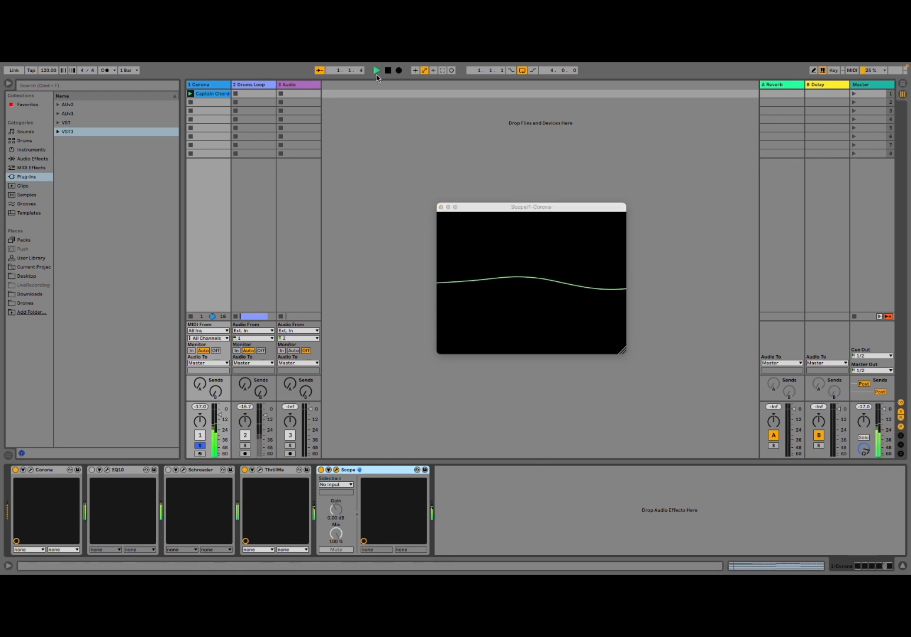
# Step: Turn off the solo on band 2 of the Corona track's ThrillMe and close its editor
pyautogui.click(260, 469)
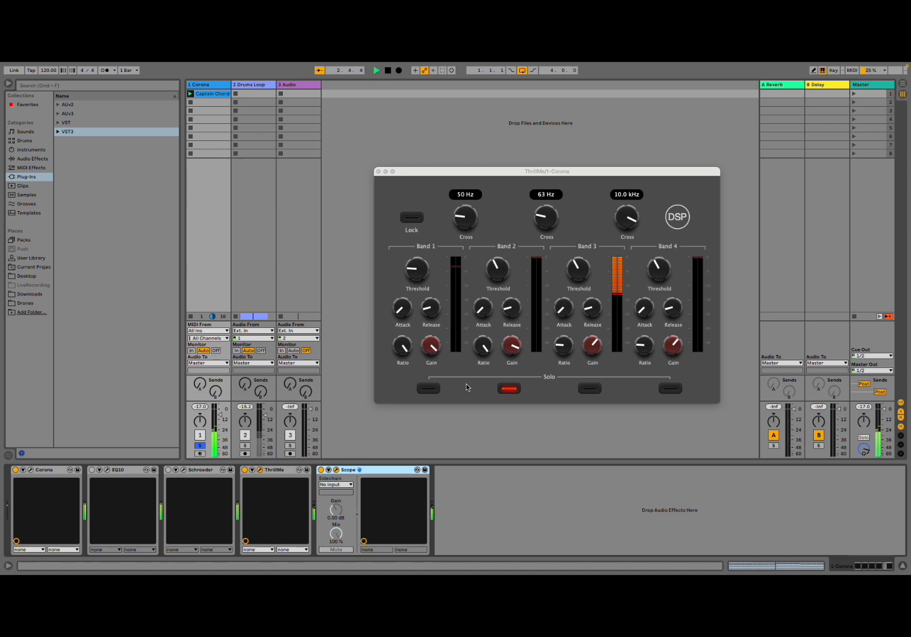
pyautogui.click(509, 388)
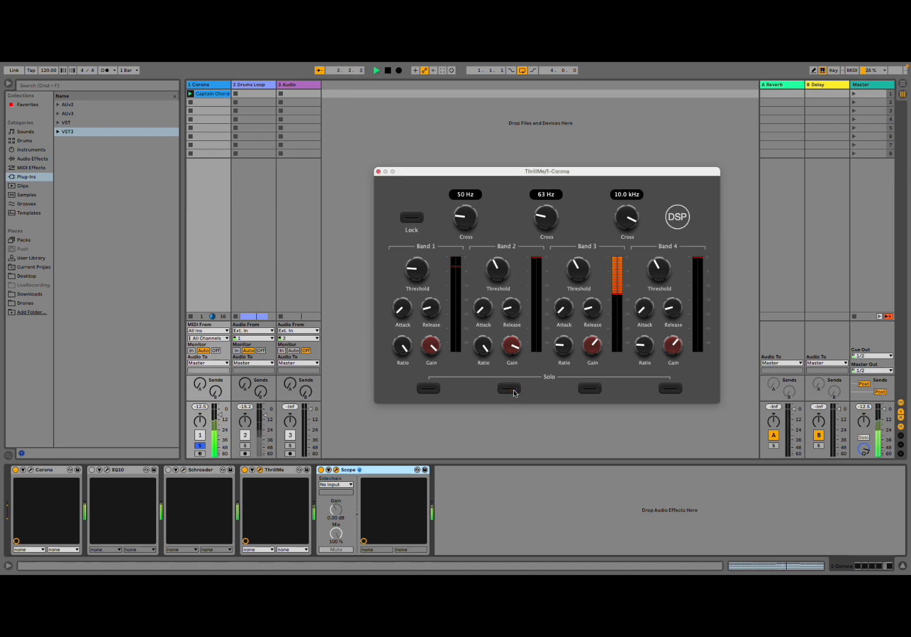
pyautogui.click(378, 170)
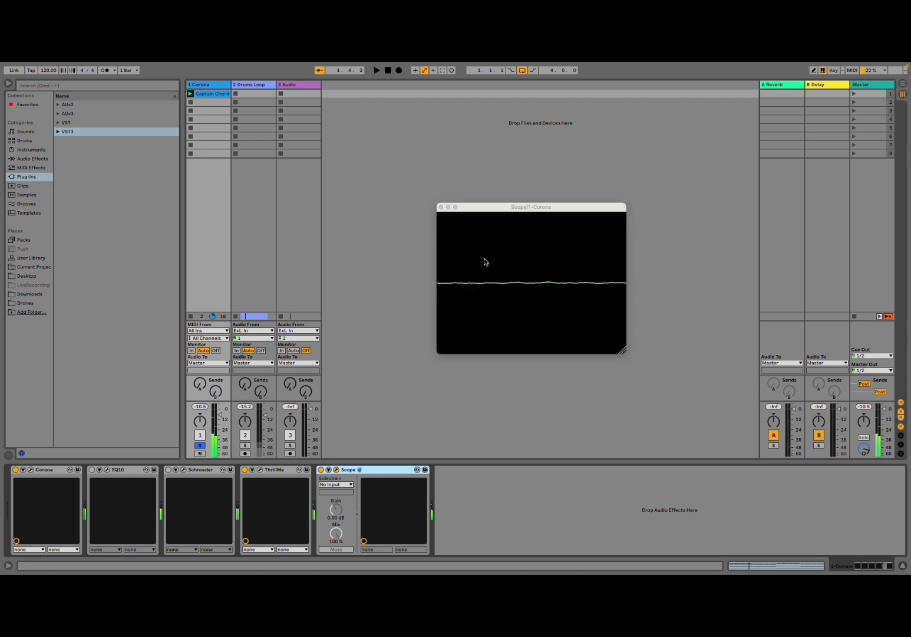
# Step: Play the Corona clip through Scope to view its waveform, then stop playback and close Scope's editor
pyautogui.click(507, 267)
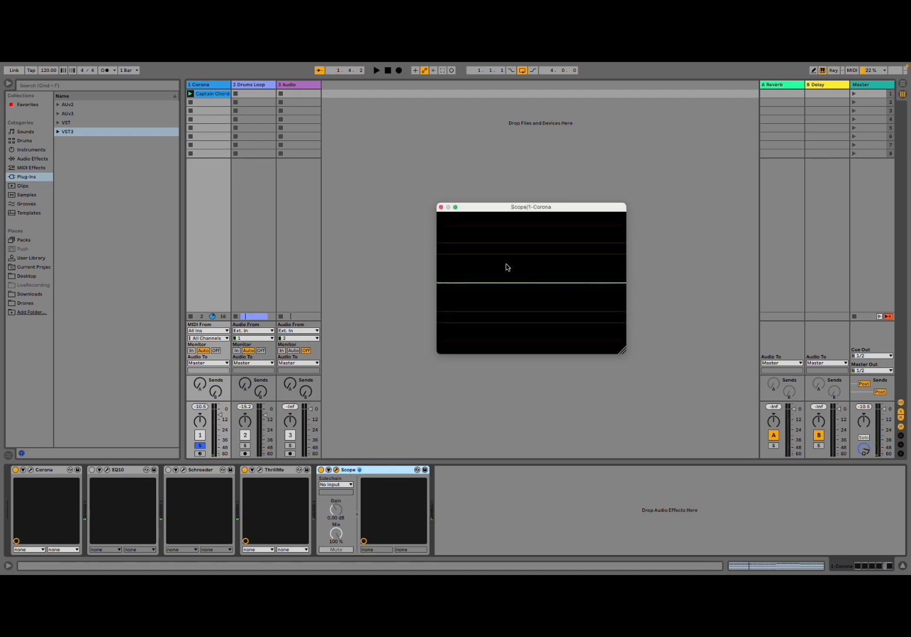
pyautogui.click(376, 70)
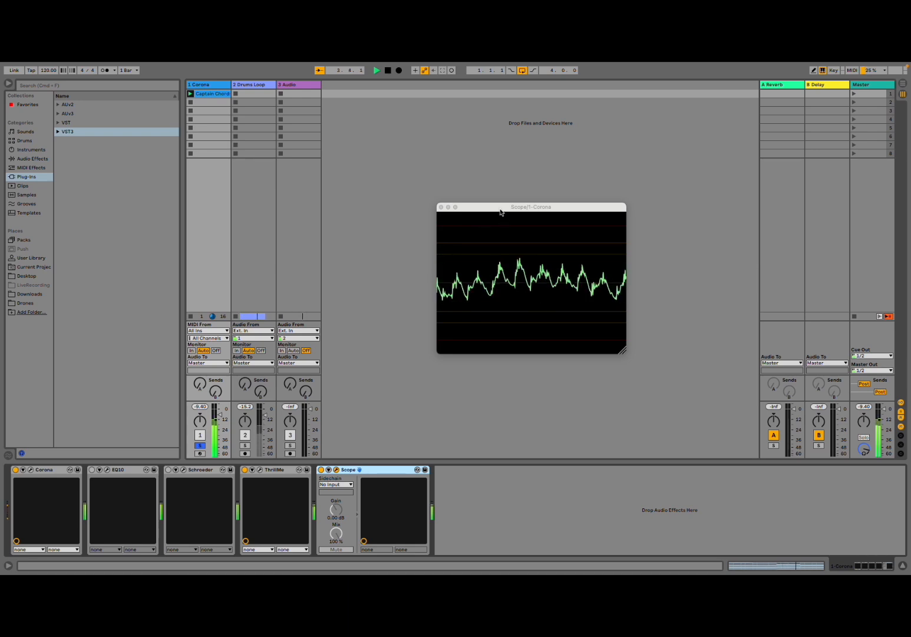
pyautogui.click(388, 70)
pyautogui.click(441, 207)
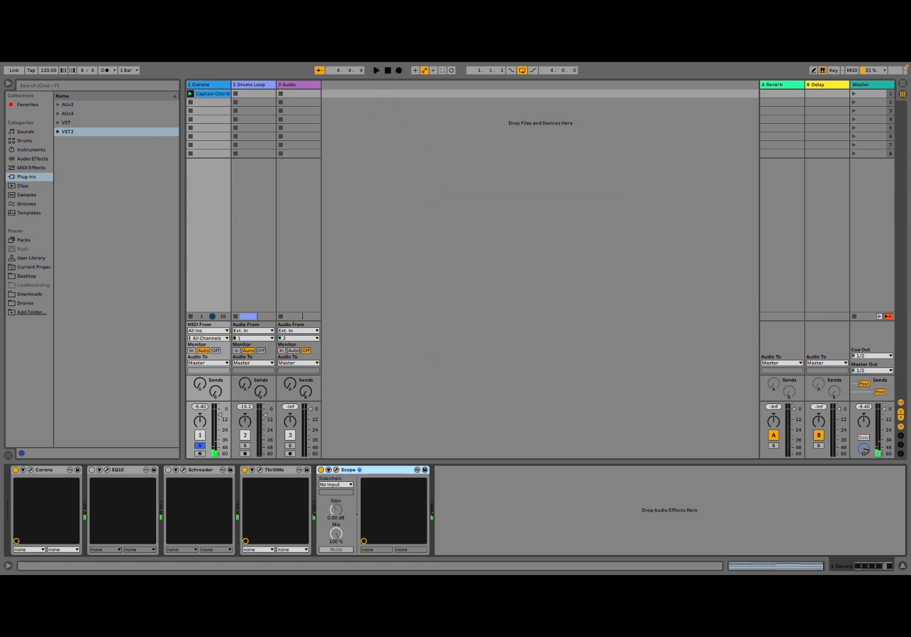
# Step: Solo the Drums Loop track and play the loop without effects, then stop playback
pyautogui.click(257, 223)
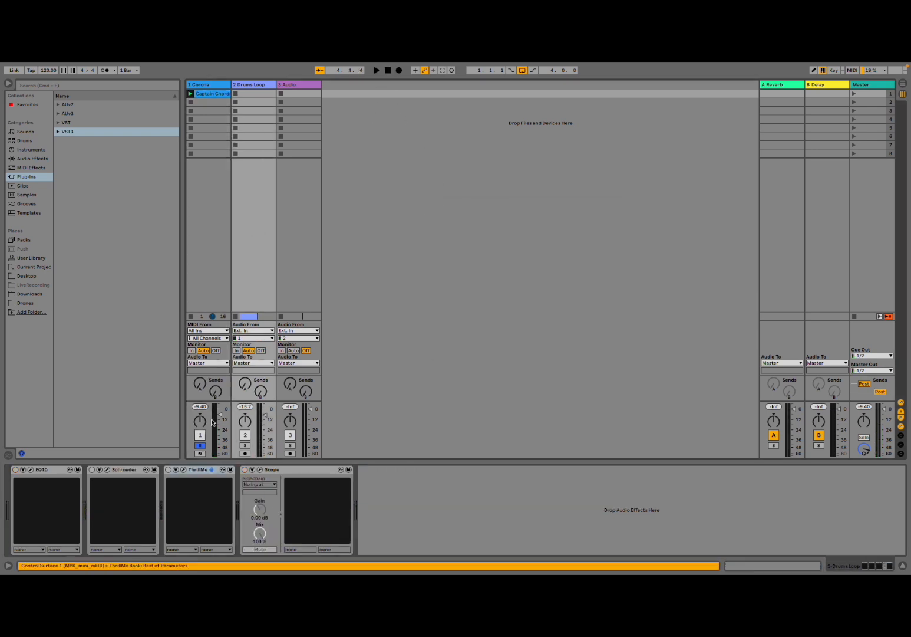
pyautogui.click(246, 445)
pyautogui.click(377, 71)
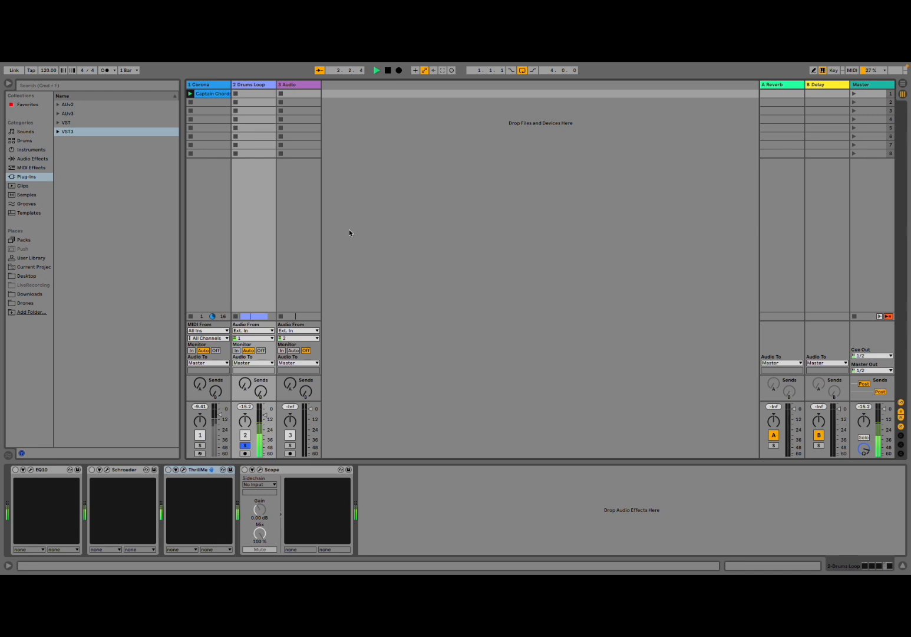
pyautogui.press('space')
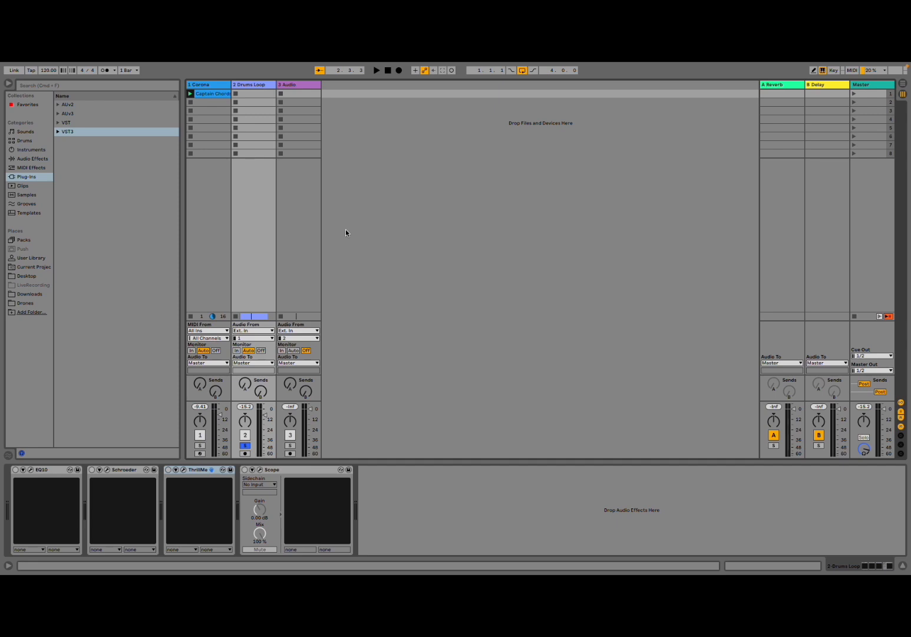
# Step: Enable EQ10 on Drums Loop, play the loop with its editor open, and lower the high-cut filter frequency
pyautogui.click(15, 469)
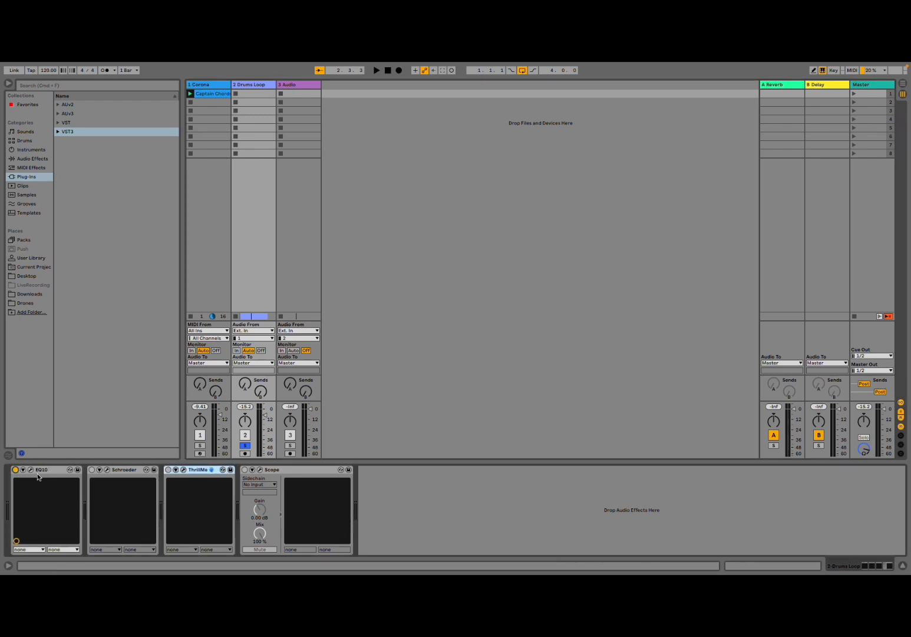
pyautogui.click(30, 469)
pyautogui.press('space')
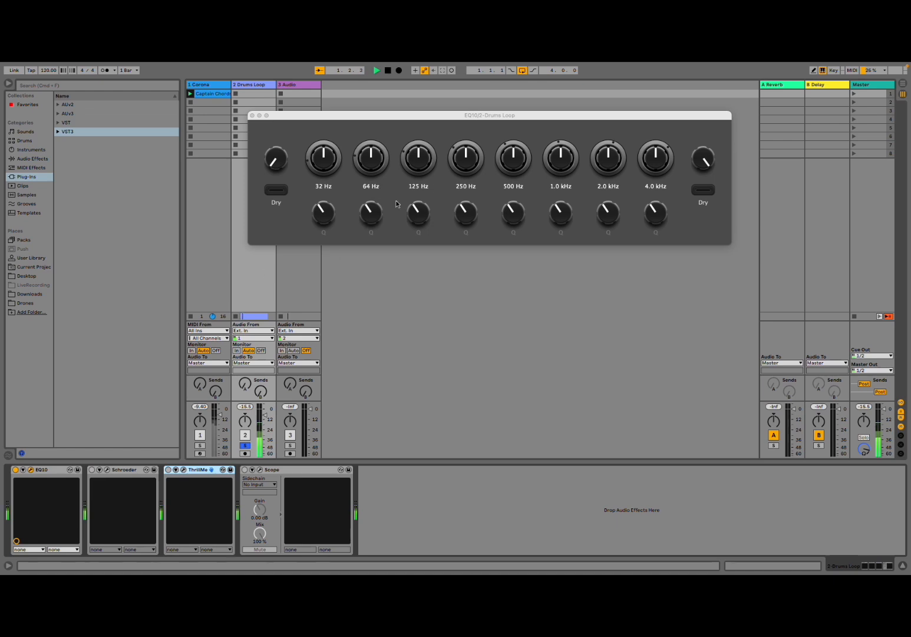
pyautogui.moveTo(703, 158); pyautogui.dragTo(690, 226)
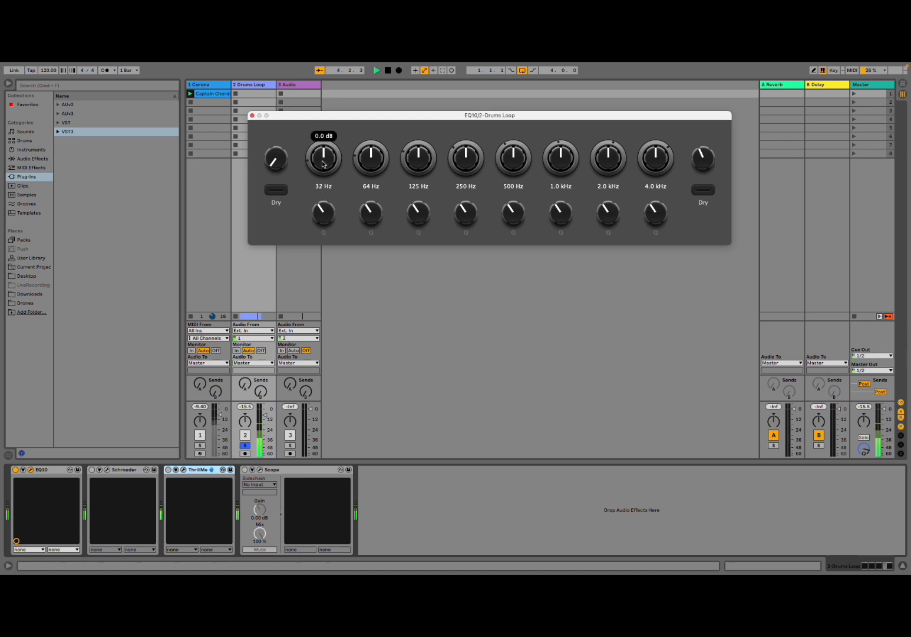
# Step: Boost EQ10's 32 Hz band fully and retune it to 107 Hz, then stop playback
pyautogui.moveTo(324, 163); pyautogui.dragTo(326, 92)
pyautogui.moveTo(323, 216)
pyautogui.mouseDown()
pyautogui.moveTo(325, 121)
pyautogui.moveTo(323, 213)
pyautogui.moveTo(319, 207)
pyautogui.mouseUp()
pyautogui.moveTo(309, 164); pyautogui.dragTo(312, 152)
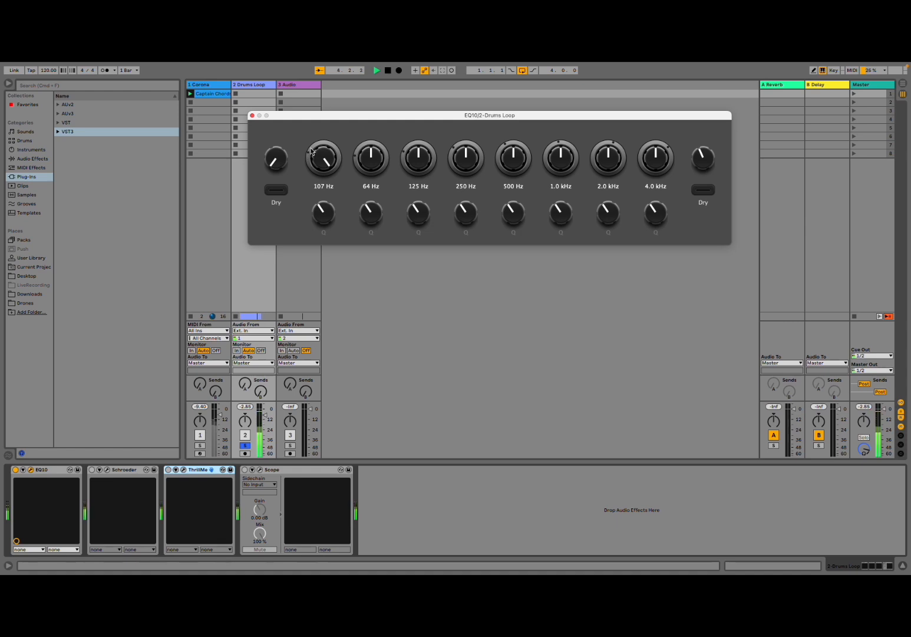
pyautogui.click(389, 72)
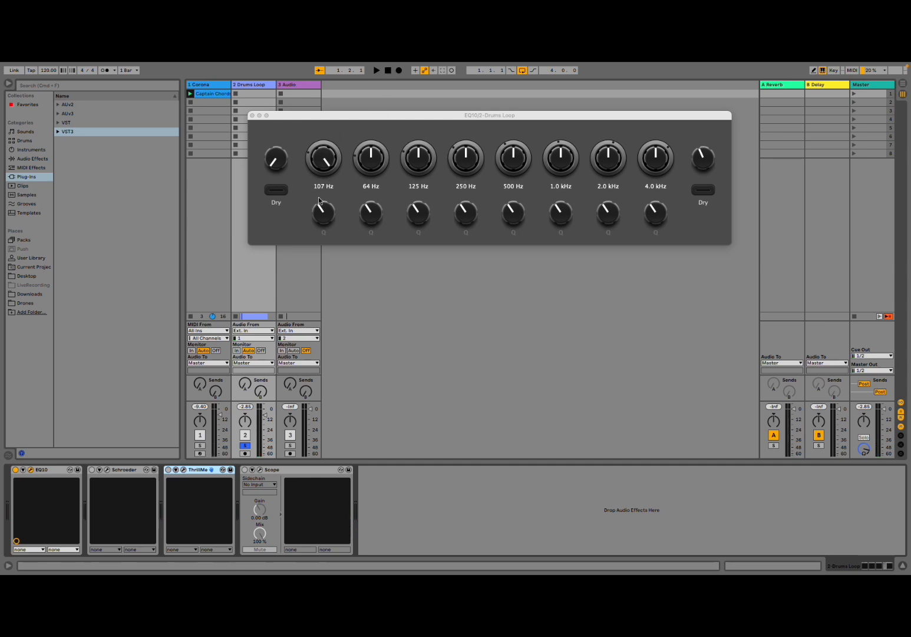
# Step: Play the drum loop and raise the gain of EQ10's 4.0 kHz band to 18 dB
pyautogui.click(377, 70)
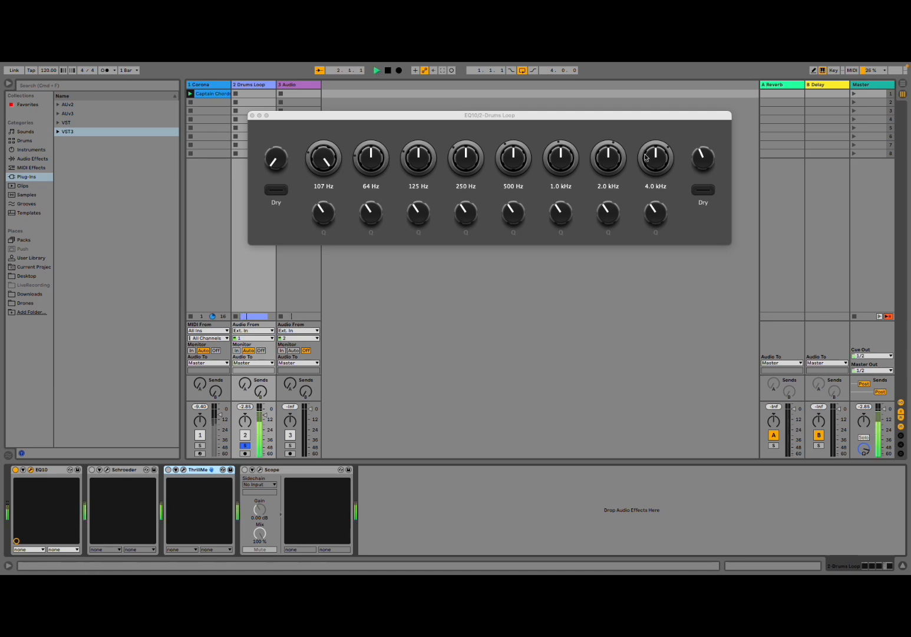
pyautogui.moveTo(653, 169)
pyautogui.moveTo(653, 167); pyautogui.dragTo(653, 144)
pyautogui.moveTo(649, 213)
pyautogui.moveTo(655, 169)
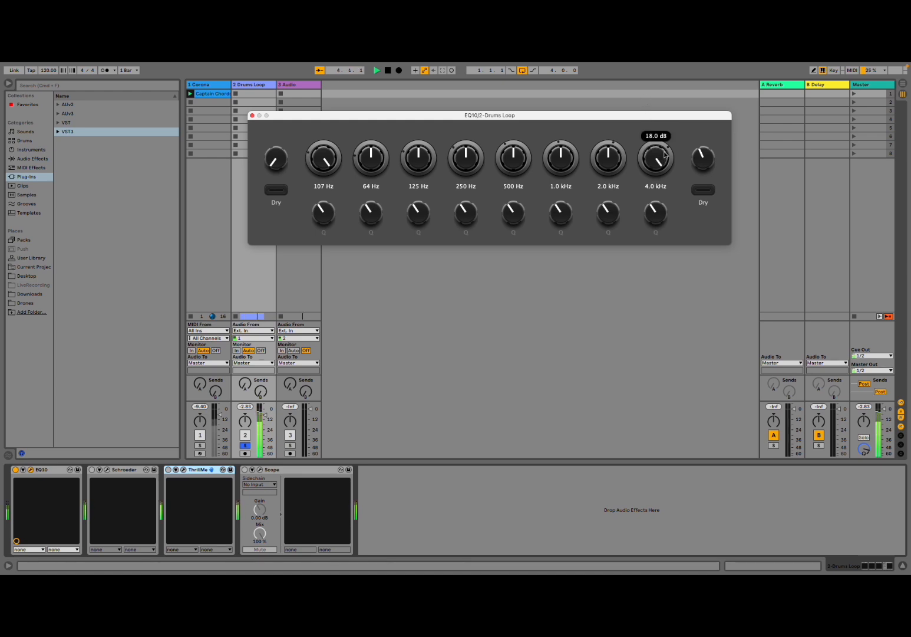
# Step: Raise the Q of EQ10's top two bands and tune them to 1.3 kHz with a full boost and 2.2 kHz, then close the editor
pyautogui.moveTo(649, 222); pyautogui.dragTo(650, 186)
pyautogui.click(612, 222)
pyautogui.moveTo(612, 222); pyautogui.dragTo(613, 147)
pyautogui.moveTo(653, 208); pyautogui.dragTo(597, 158)
pyautogui.click(605, 171)
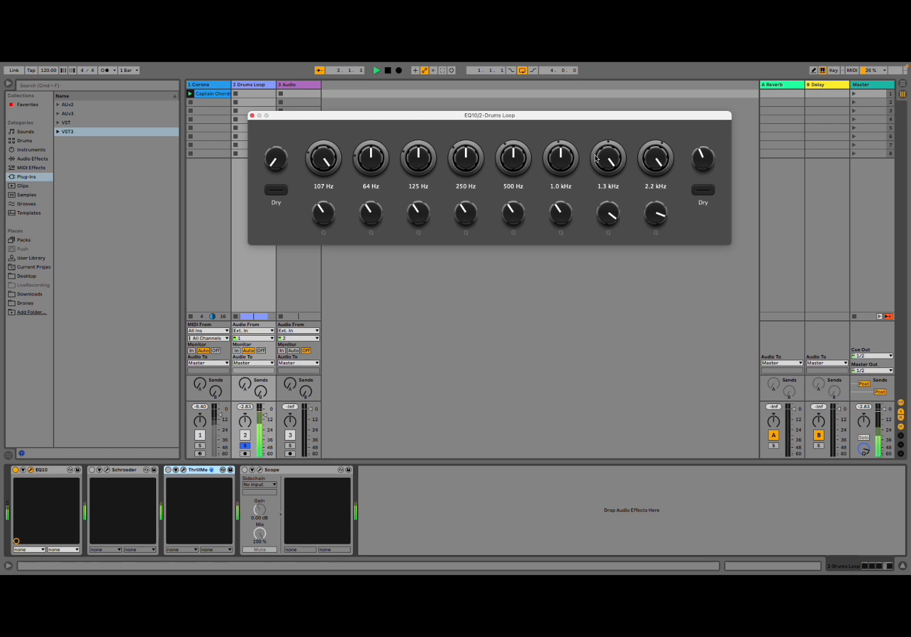
pyautogui.click(388, 70)
pyautogui.click(252, 116)
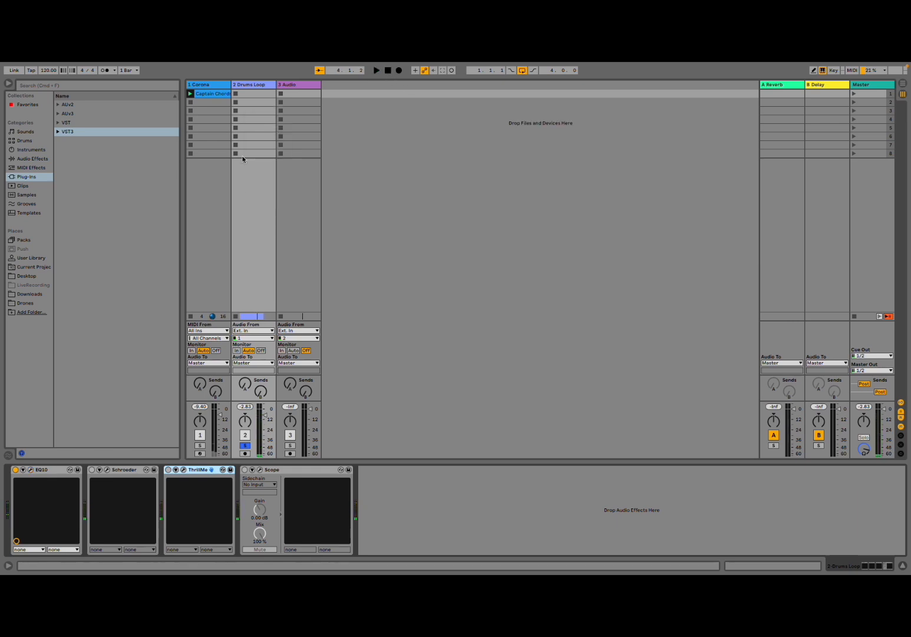
# Step: Enable Schroeder on Drums Loop and, with the loop playing, set its mix to 0.27 and decay to 5.6
pyautogui.click(92, 469)
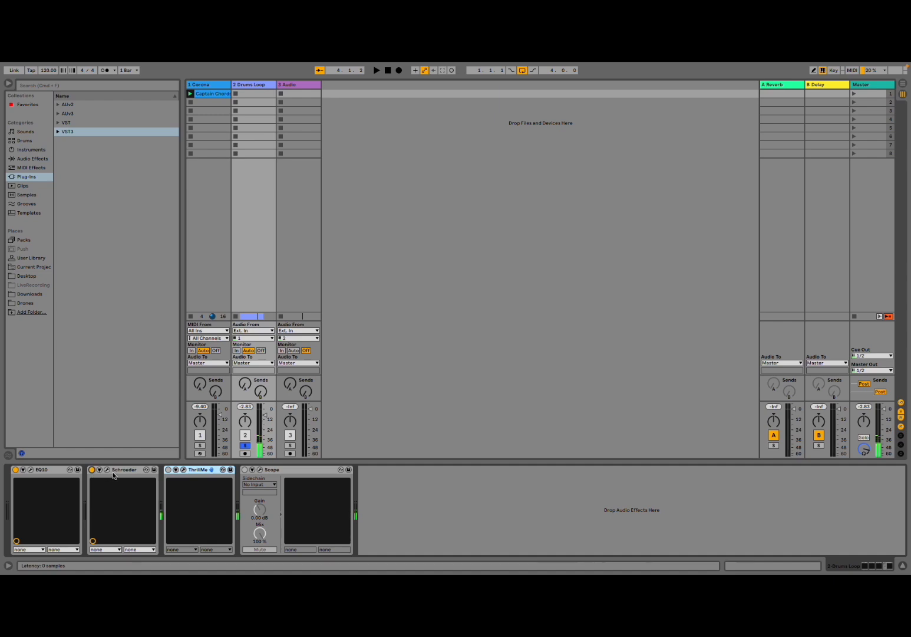
pyautogui.click(107, 469)
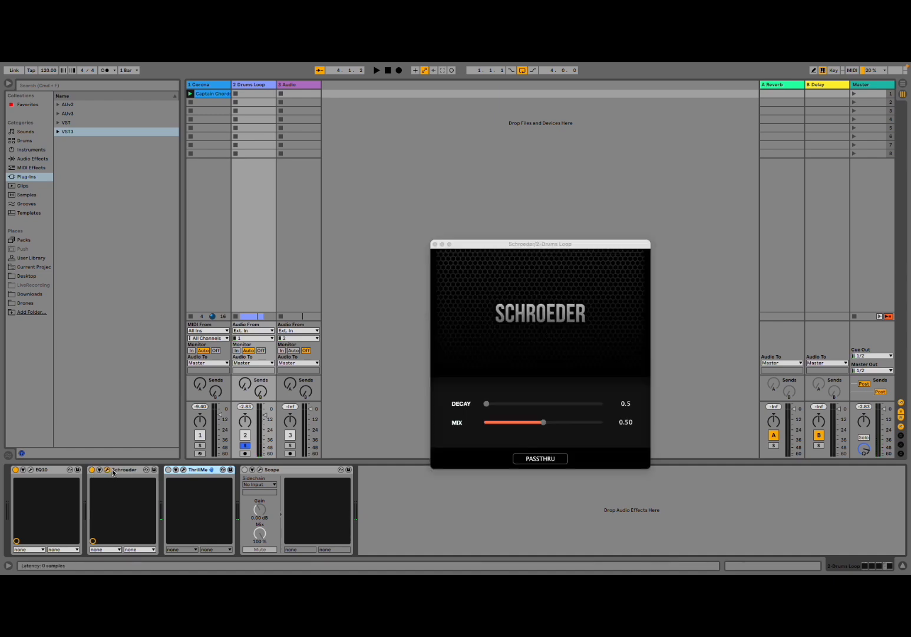
pyautogui.click(378, 71)
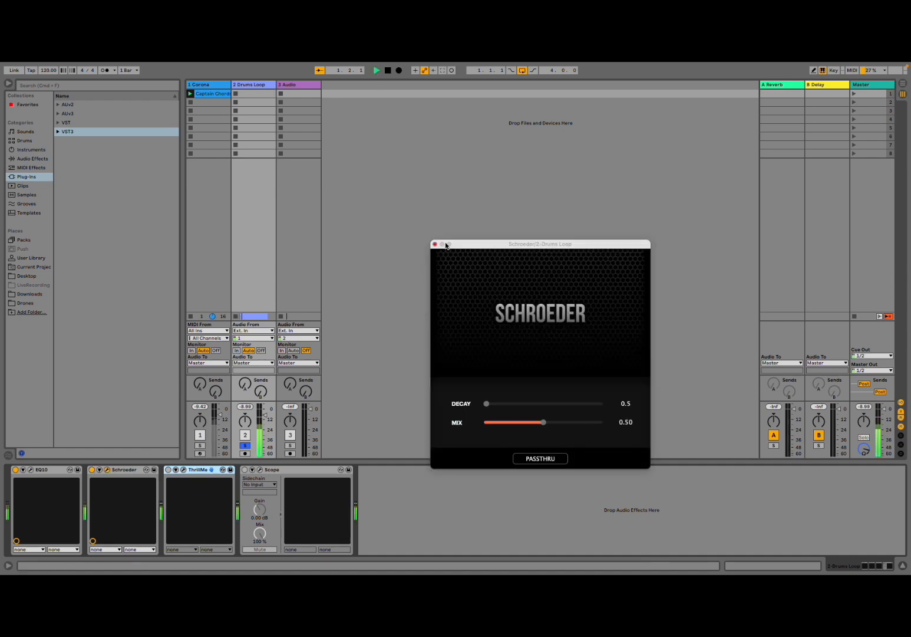
pyautogui.moveTo(544, 423); pyautogui.dragTo(496, 407)
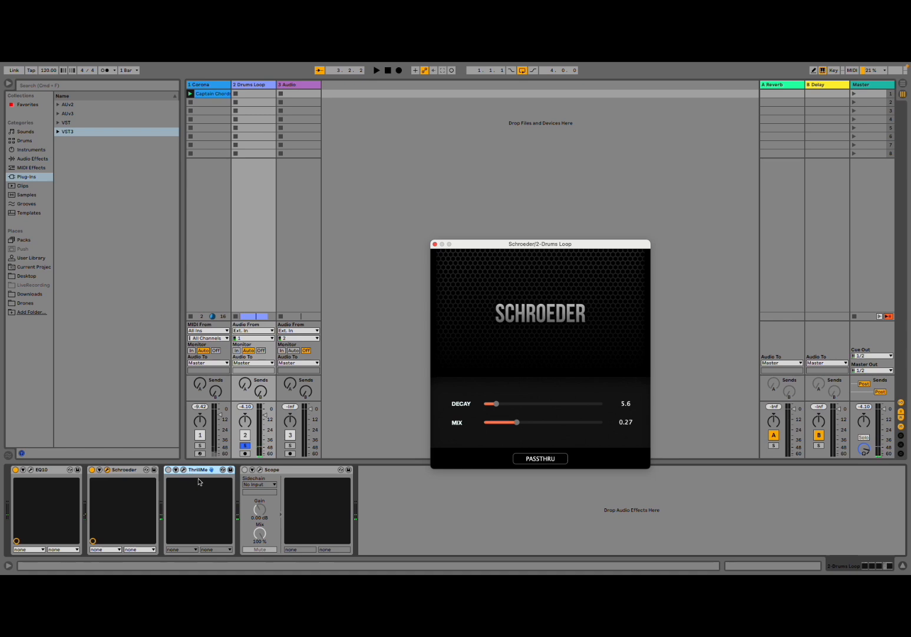
# Step: Enable ThrillMe on Drums Loop with its editor open and raise the linked gain of all four bands during playback
pyautogui.click(169, 470)
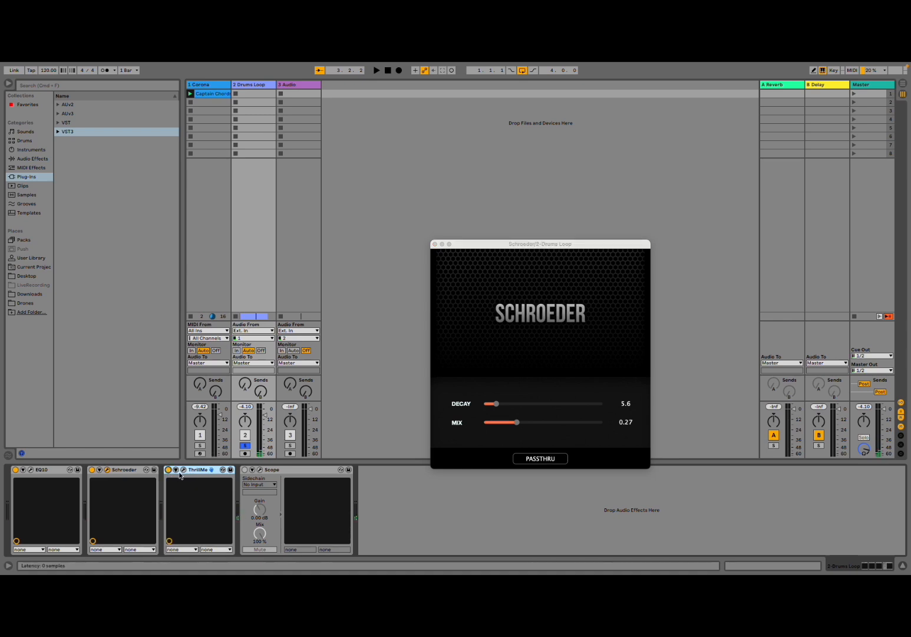
pyautogui.click(184, 469)
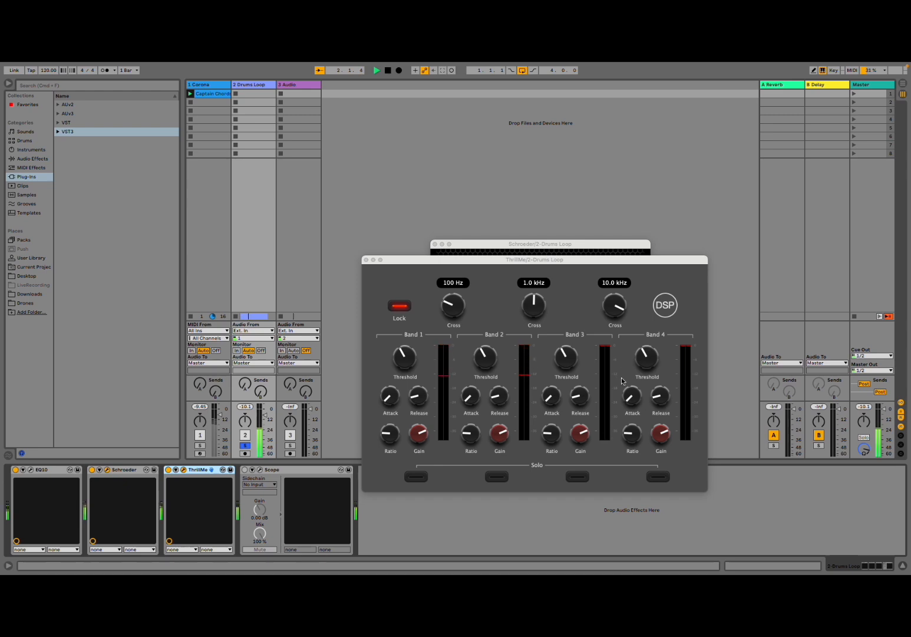
pyautogui.moveTo(489, 355)
pyautogui.click(503, 436)
pyautogui.moveTo(503, 437); pyautogui.dragTo(505, 417)
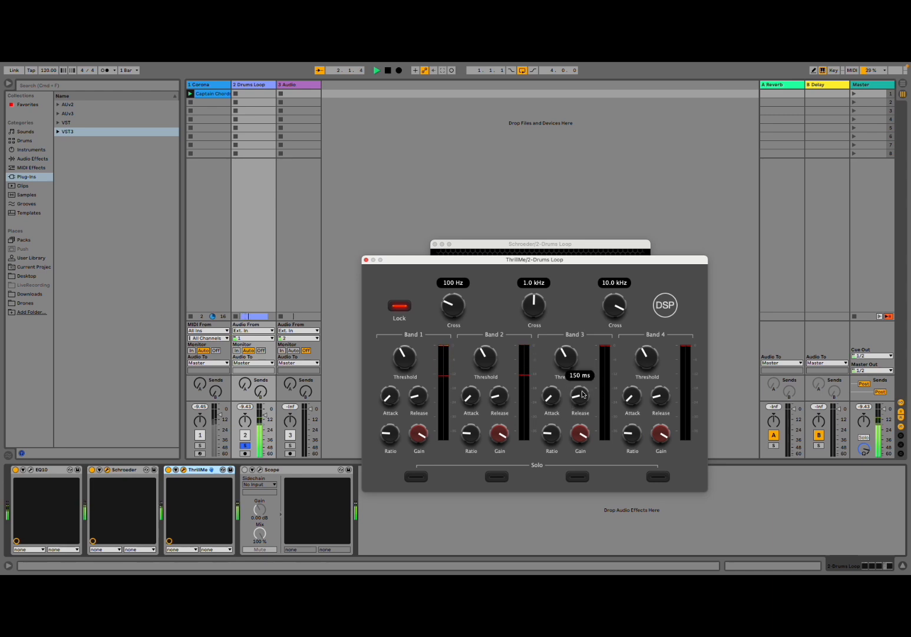
# Step: Unlock ThrillMe's bands and lower the thresholds of bands 3 and 4 individually
pyautogui.click(406, 307)
pyautogui.moveTo(558, 362)
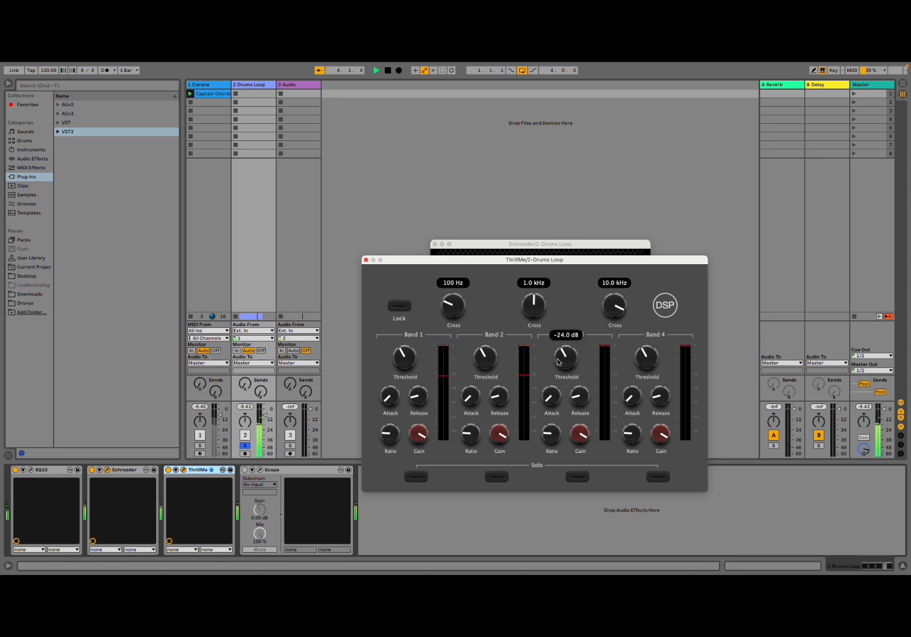
pyautogui.moveTo(564, 362); pyautogui.dragTo(558, 384)
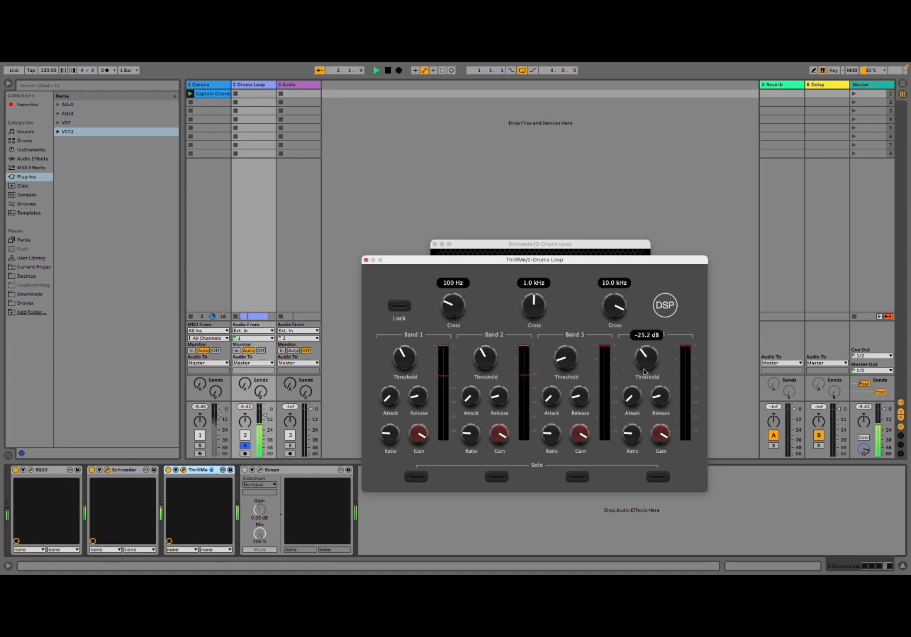
pyautogui.moveTo(644, 367); pyautogui.dragTo(640, 391)
# Step: Set ThrillMe's crossovers to 54 Hz, 241 Hz and 1.8 kHz
pyautogui.moveTo(615, 306); pyautogui.dragTo(604, 342)
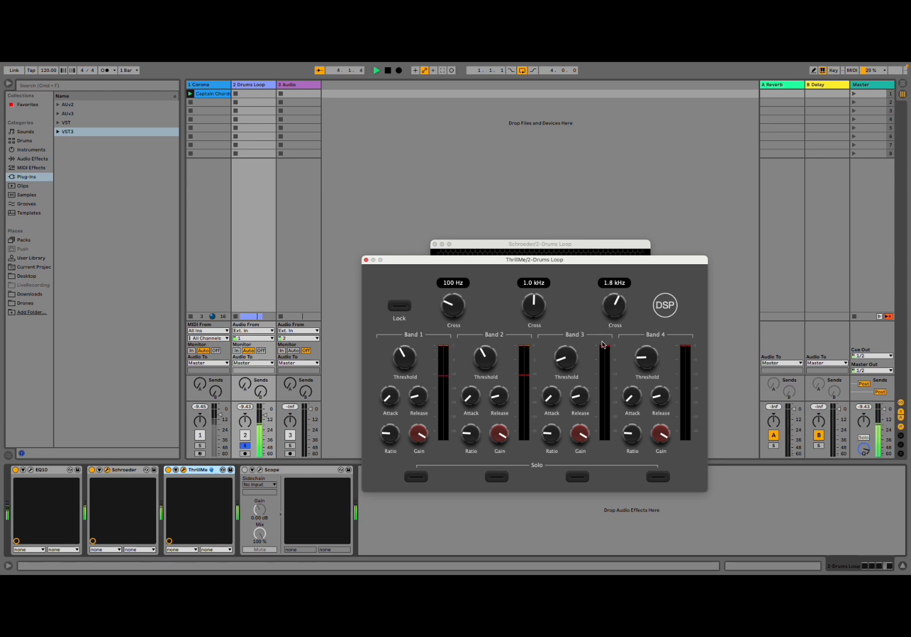
pyautogui.moveTo(537, 318); pyautogui.dragTo(528, 328)
pyautogui.moveTo(451, 312); pyautogui.dragTo(448, 333)
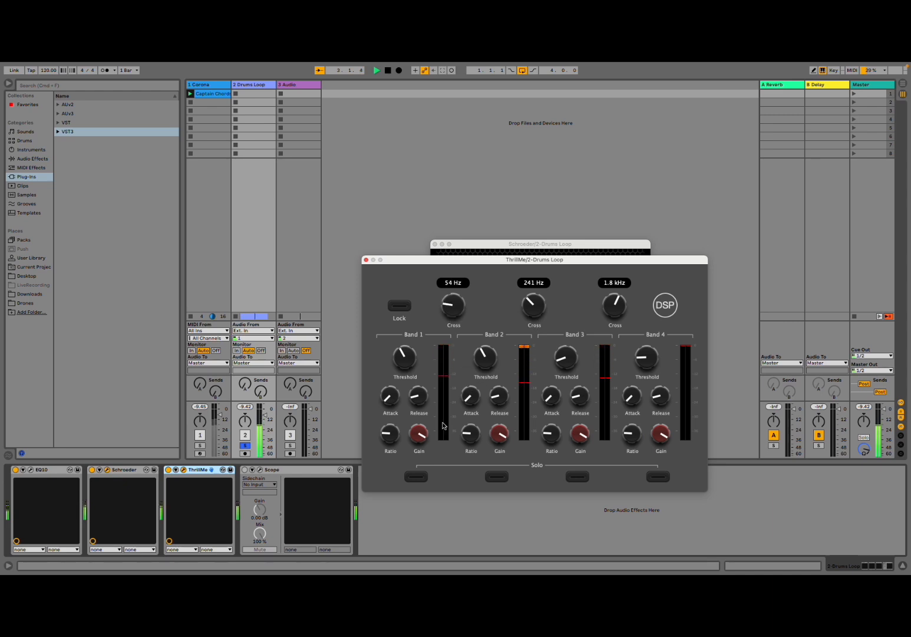
# Step: Raise the compression ratios of ThrillMe's bands 1, 2 and 3 to near maximum
pyautogui.moveTo(412, 438)
pyautogui.moveTo(390, 437); pyautogui.dragTo(392, 423)
pyautogui.moveTo(555, 438)
pyautogui.moveTo(553, 438); pyautogui.dragTo(552, 429)
pyautogui.moveTo(471, 435); pyautogui.dragTo(471, 427)
# Step: Lower the threshold of ThrillMe's band 1, try band 2's threshold lower and then much higher, and stop playback
pyautogui.moveTo(485, 357); pyautogui.dragTo(484, 372)
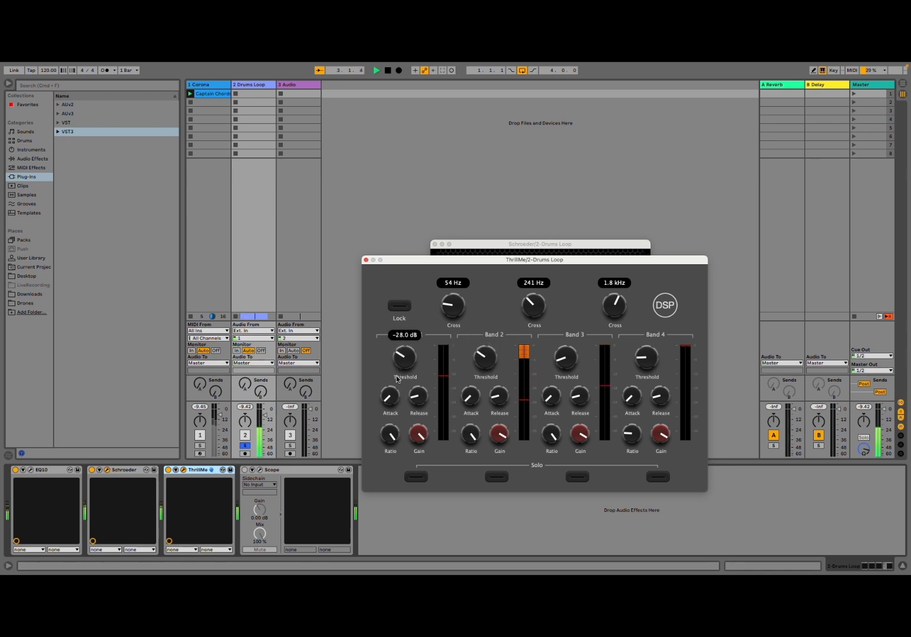
pyautogui.moveTo(398, 377)
pyautogui.mouseDown()
pyautogui.moveTo(411, 281)
pyautogui.moveTo(404, 396)
pyautogui.mouseUp()
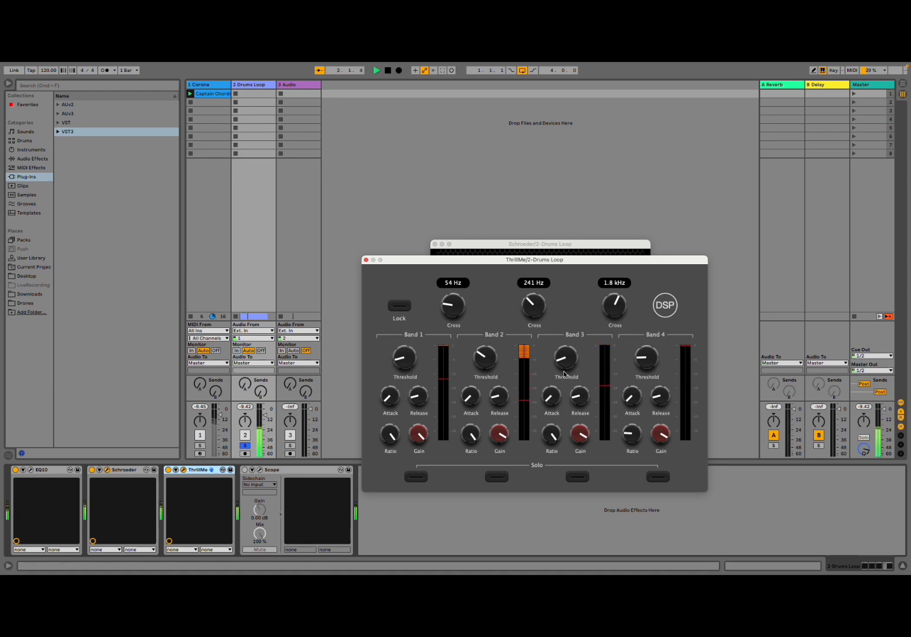
pyautogui.moveTo(493, 363)
pyautogui.moveTo(493, 363); pyautogui.dragTo(484, 312)
pyautogui.press('space')
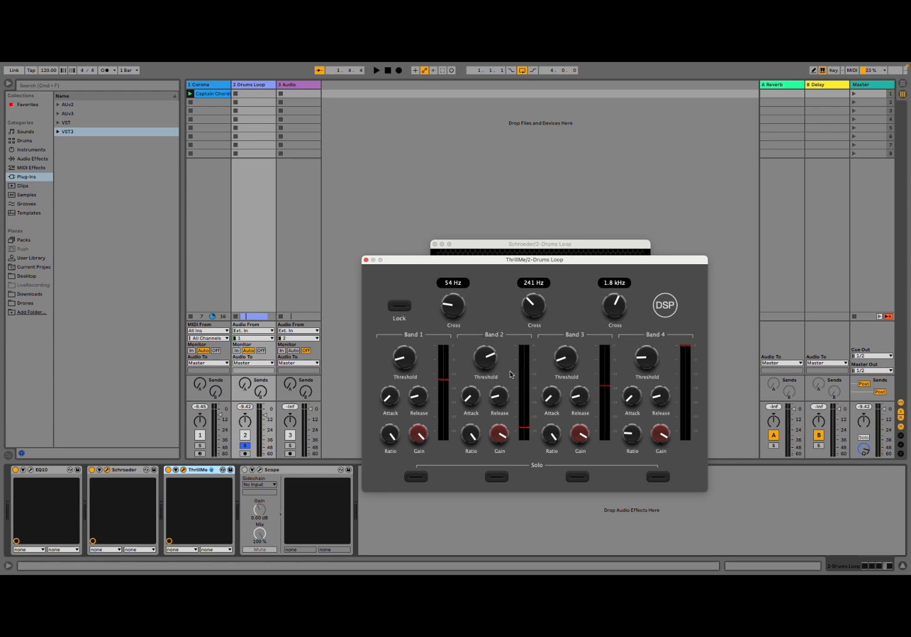
# Step: Resume the drum loop, move ThrillMe's editor so Schroeder's controls are uncovered, and briefly solo band 1
pyautogui.press('space')
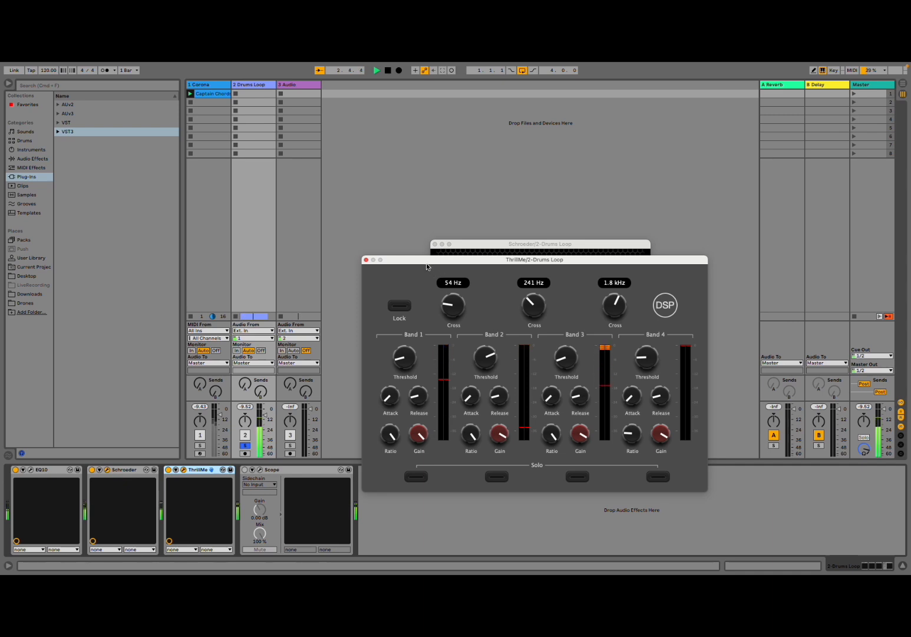
pyautogui.moveTo(426, 263); pyautogui.dragTo(247, 150)
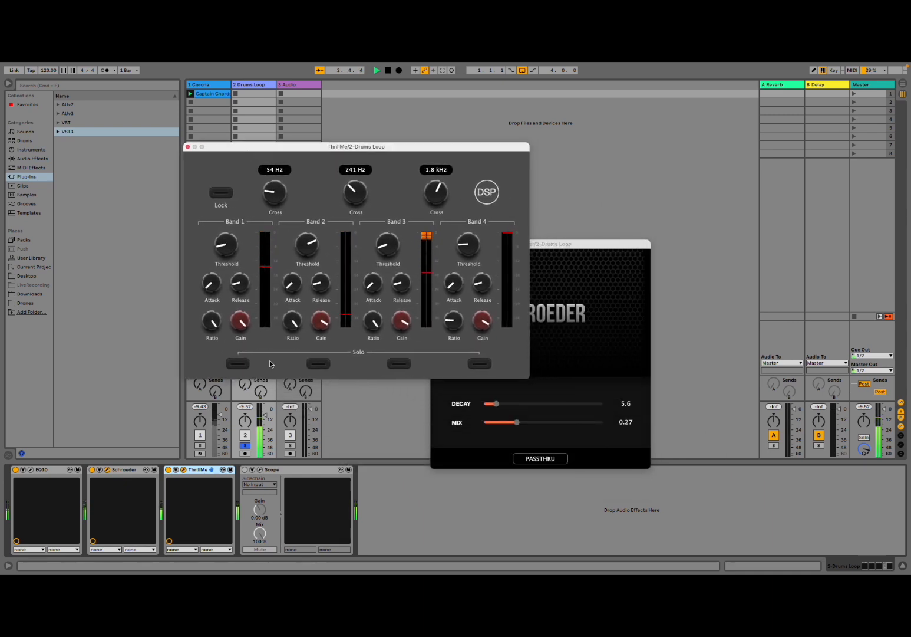
pyautogui.click(247, 364)
pyautogui.click(248, 365)
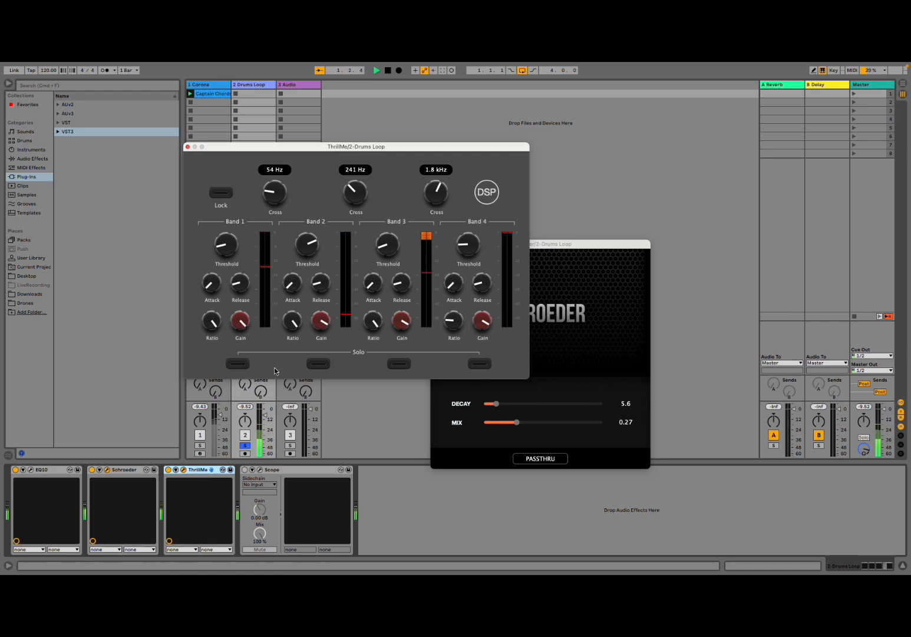
# Step: Briefly solo ThrillMe's bands 2, 3 and 4 one after another on the playing drum loop
pyautogui.click(317, 365)
pyautogui.click(318, 364)
pyautogui.click(400, 365)
pyautogui.click(401, 365)
pyautogui.click(482, 365)
pyautogui.click(480, 365)
# Step: Enable Scope on the Drums Loop track and place its editor beside ThrillMe's
pyautogui.click(253, 475)
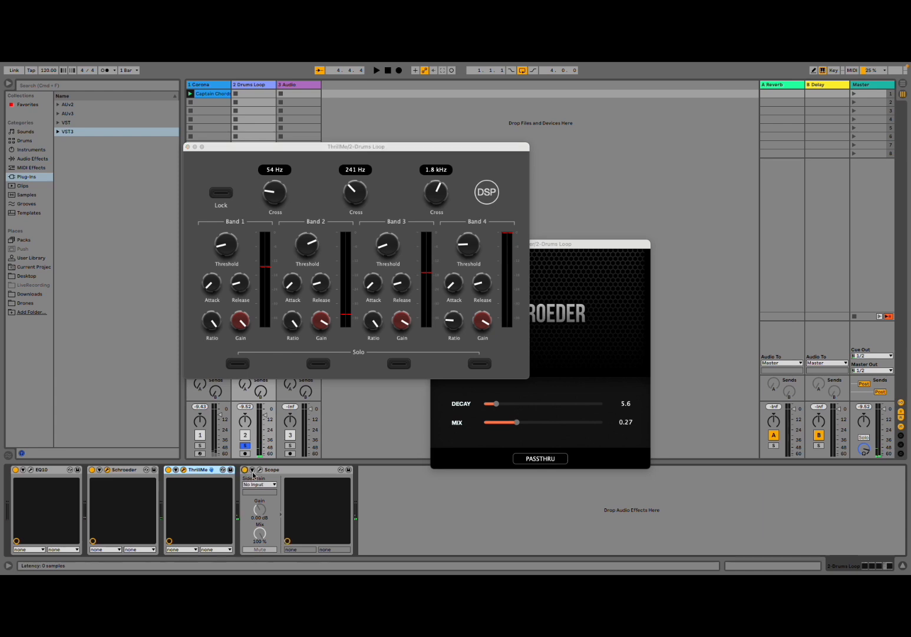
pyautogui.click(260, 470)
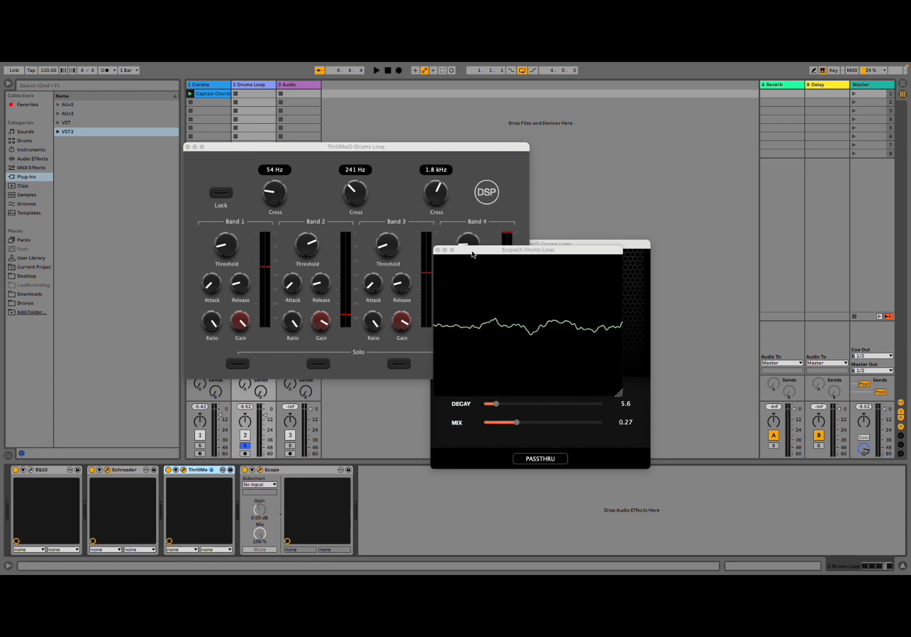
pyautogui.moveTo(472, 254); pyautogui.dragTo(621, 186)
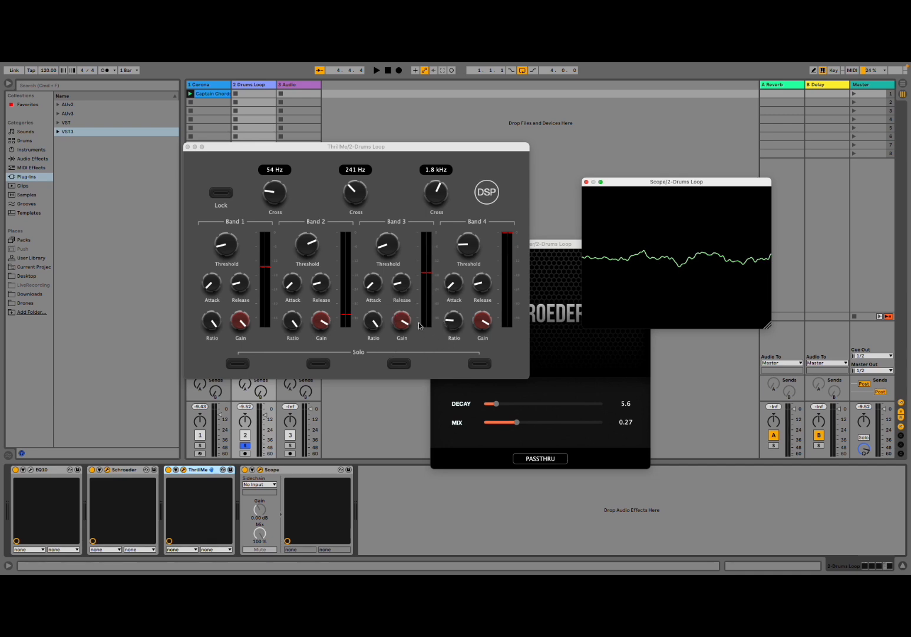
# Step: Resume the drum loop, solo ThrillMe's band 1, and show the horizontal grid lines in Scope
pyautogui.press('space')
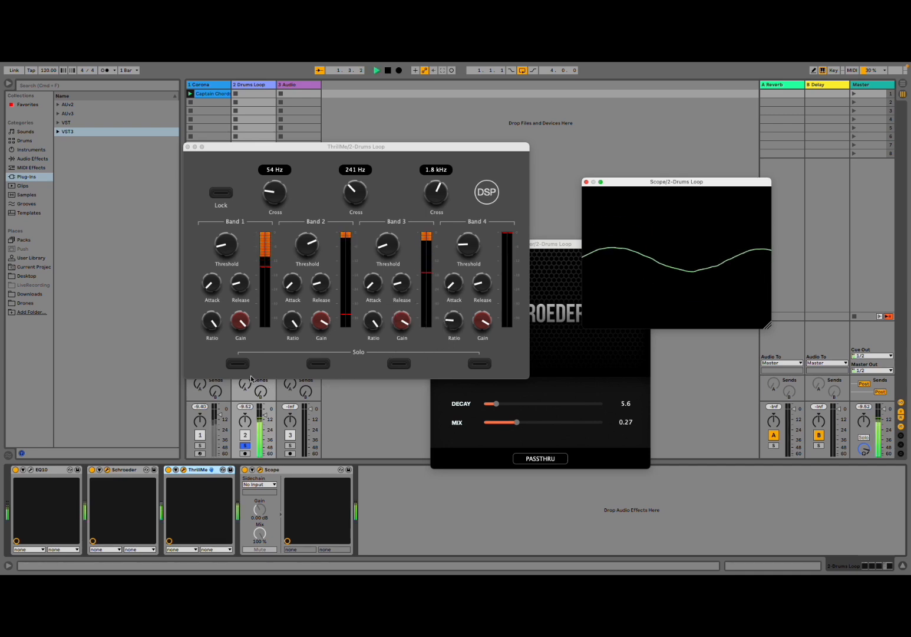
pyautogui.click(238, 363)
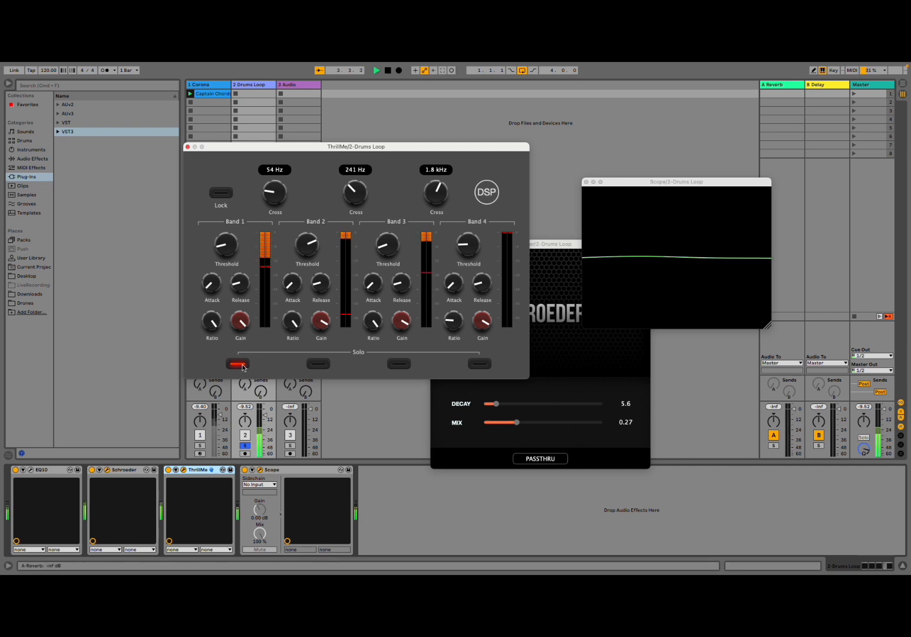
pyautogui.click(741, 240)
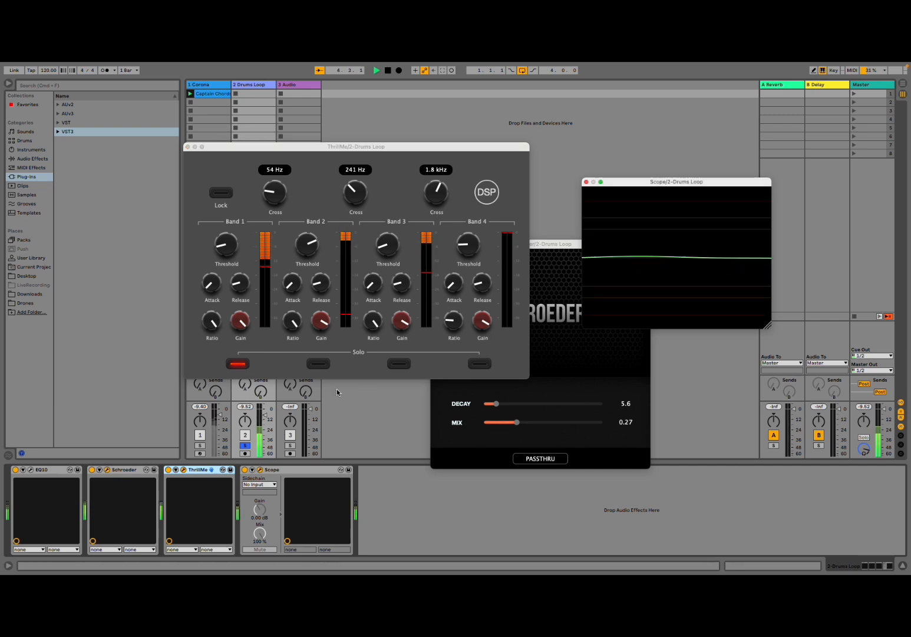
# Step: Release band 1's solo and briefly solo ThrillMe's bands 2, 3 and 4 in turn to examine each waveform in Scope
pyautogui.click(238, 364)
pyautogui.click(318, 363)
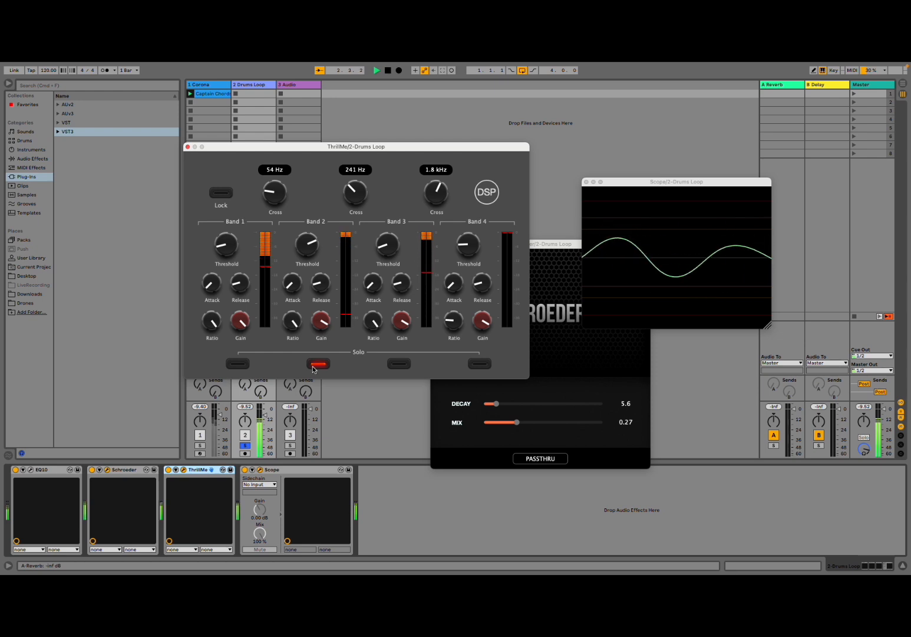
pyautogui.click(318, 363)
pyautogui.click(399, 363)
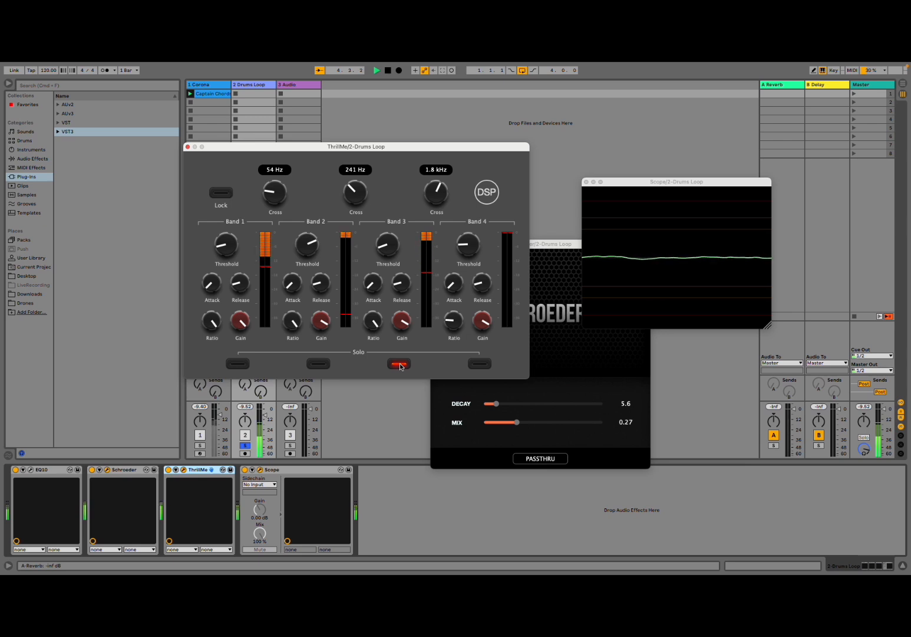
pyautogui.click(399, 363)
pyautogui.click(476, 364)
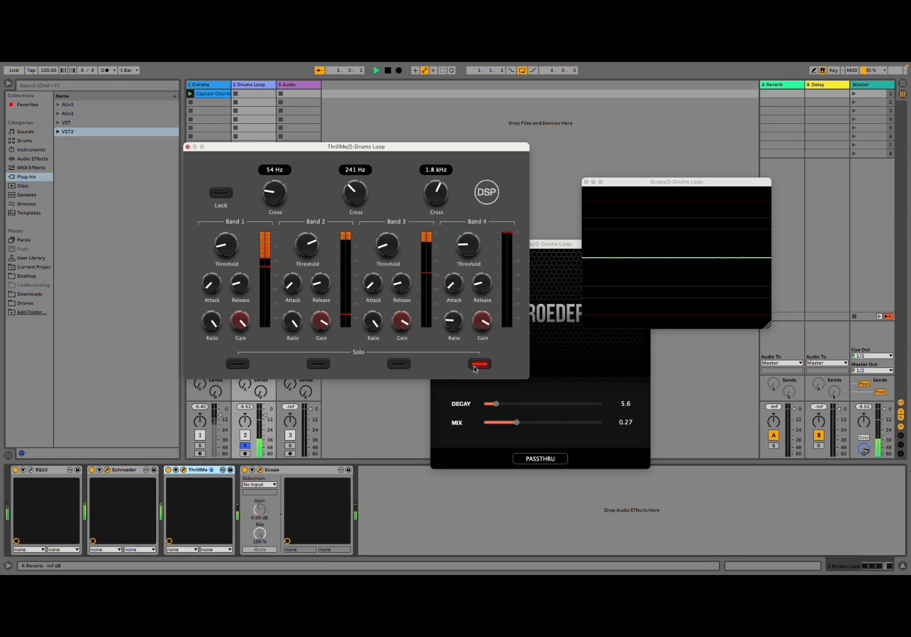
pyautogui.click(470, 365)
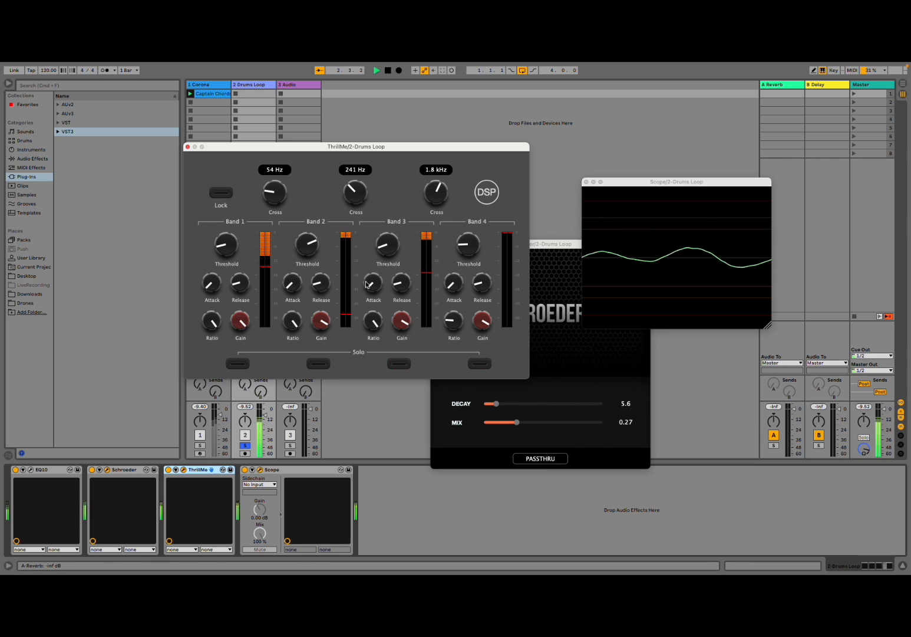
# Step: Close ThrillMe's editor, unsolo the Drums Loop track with playback stopped, and play all tracks together
pyautogui.click(188, 147)
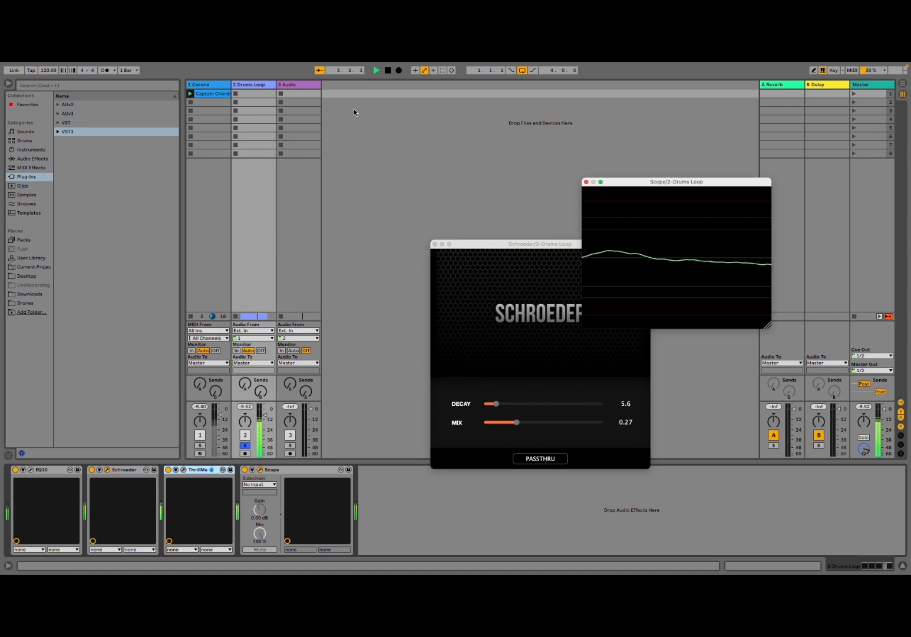
pyautogui.click(388, 71)
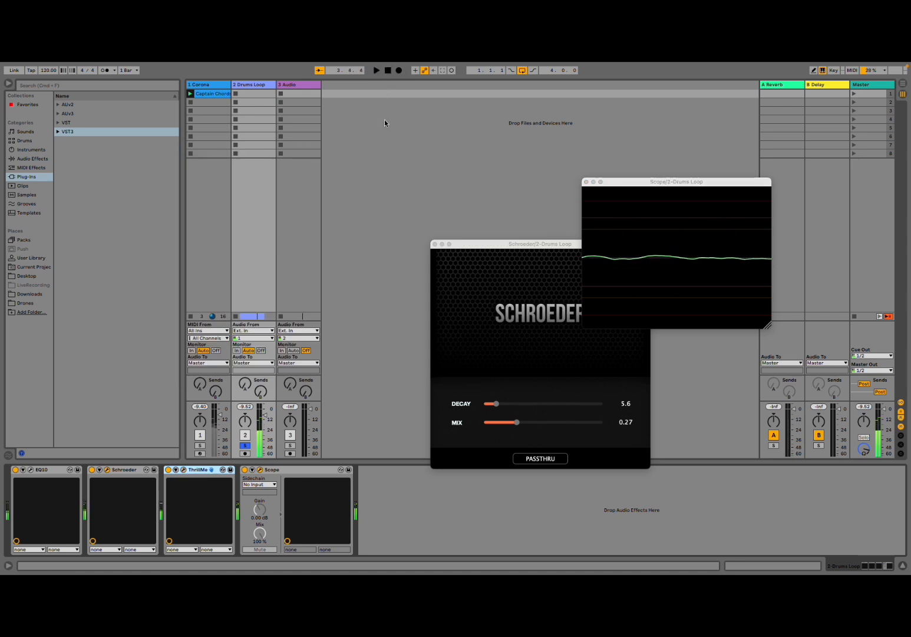
pyautogui.click(245, 445)
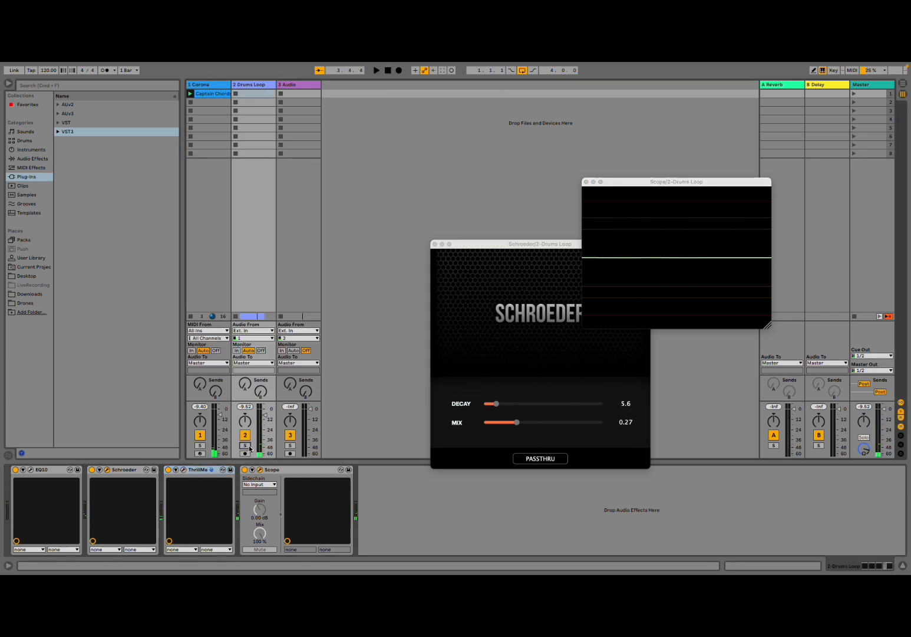
pyautogui.click(376, 71)
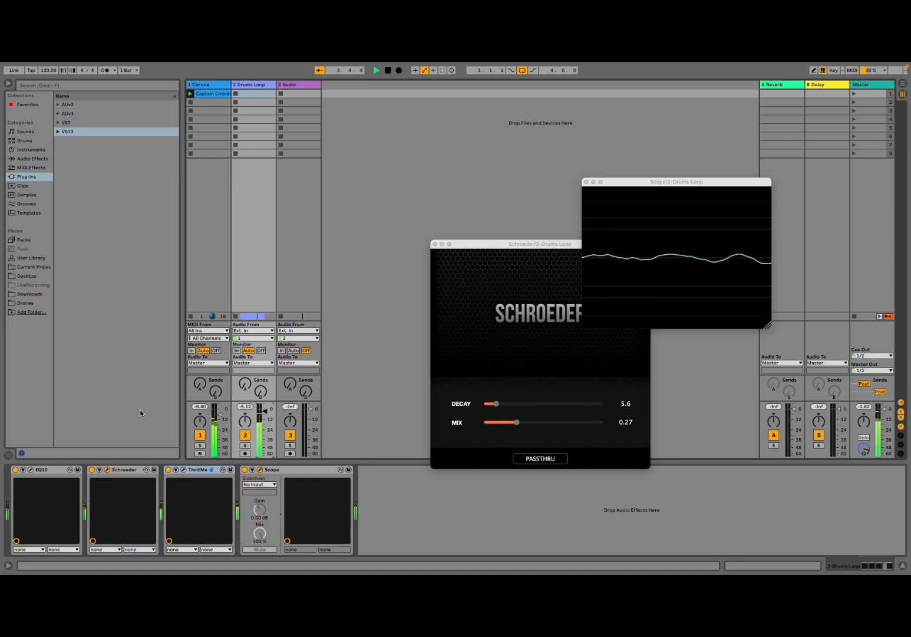
# Step: Select the Corona track, open its EQ10 editor, and leave the Corona synth editor closed
pyautogui.click(207, 298)
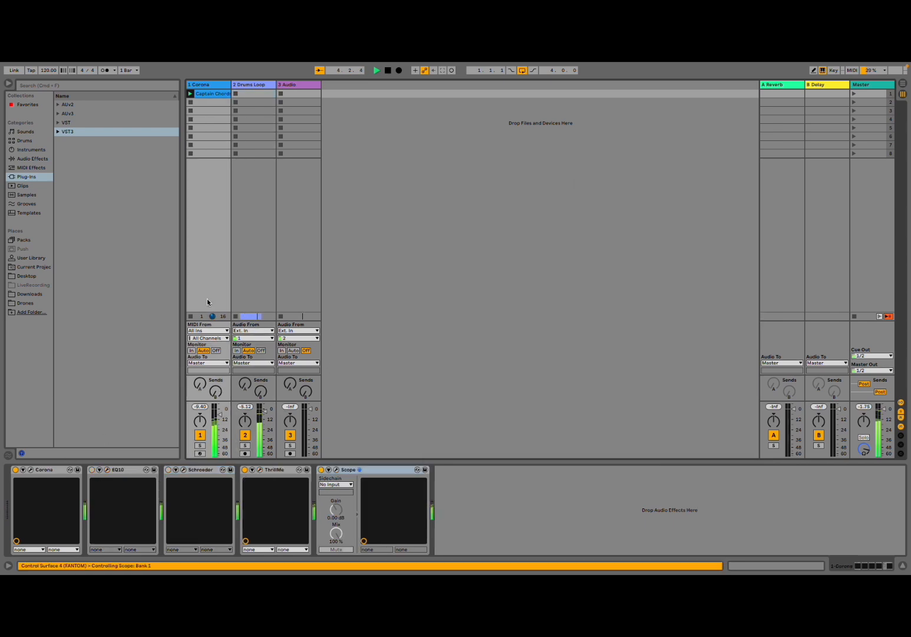
pyautogui.click(30, 470)
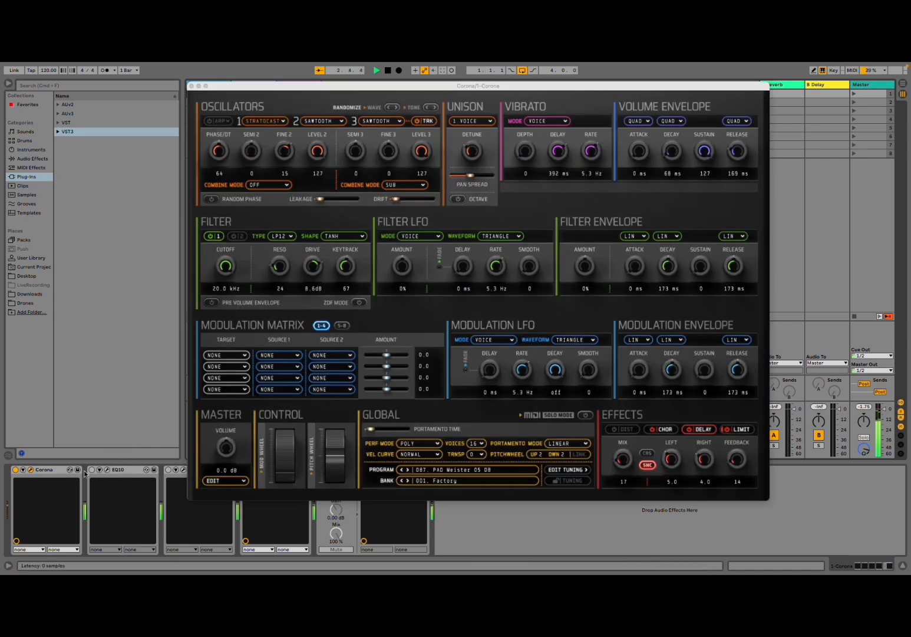
pyautogui.click(108, 470)
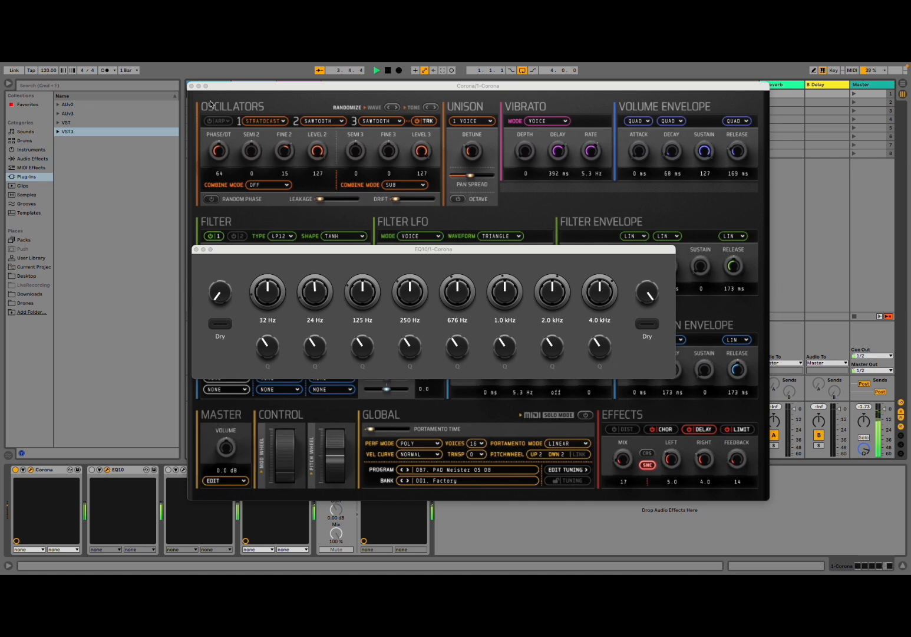
pyautogui.click(192, 86)
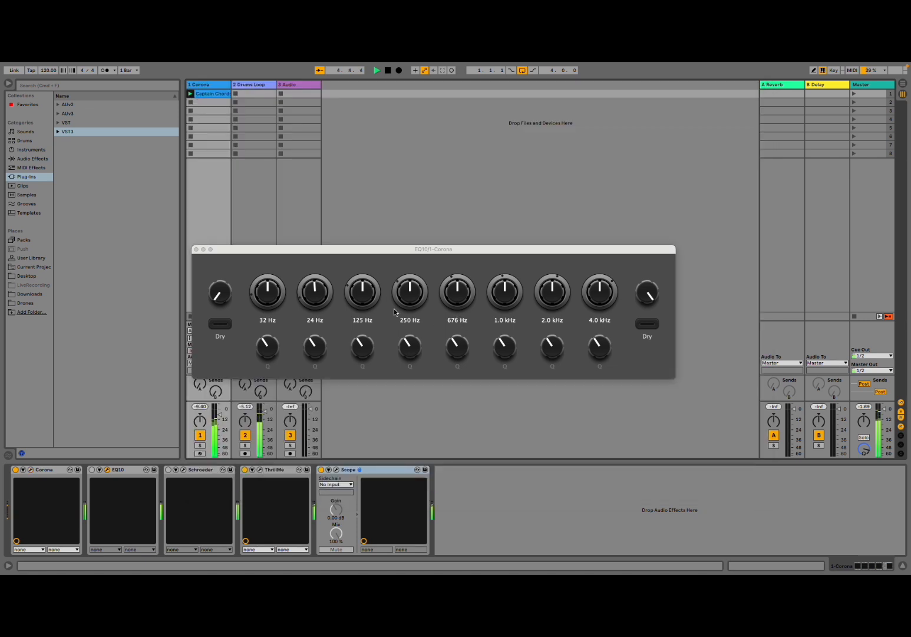
# Step: Boost EQ10's first band to near maximum and set its frequency to 327 Hz and its Q to 5.6
pyautogui.moveTo(280, 304); pyautogui.dragTo(269, 276)
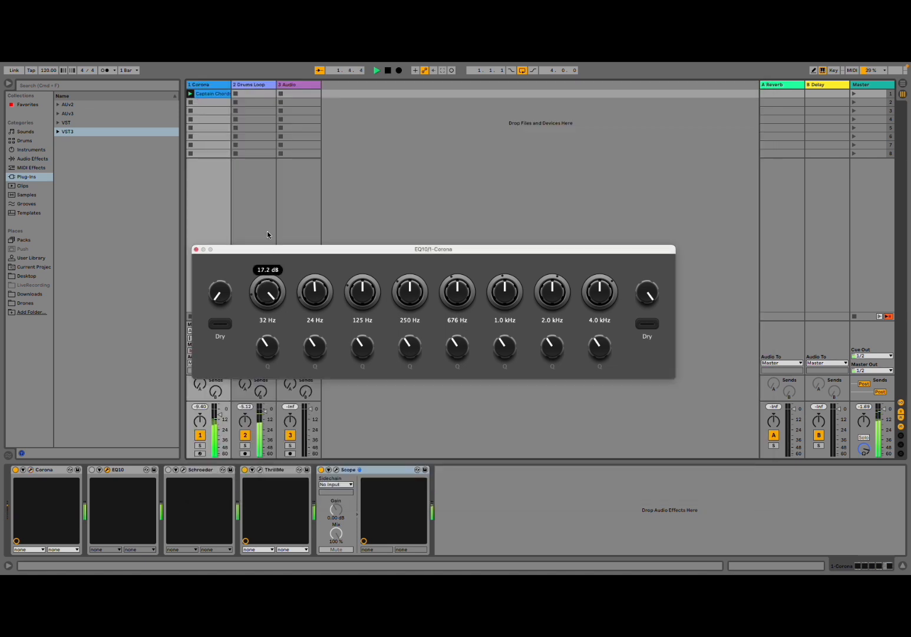
pyautogui.moveTo(267, 234); pyautogui.dragTo(267, 233)
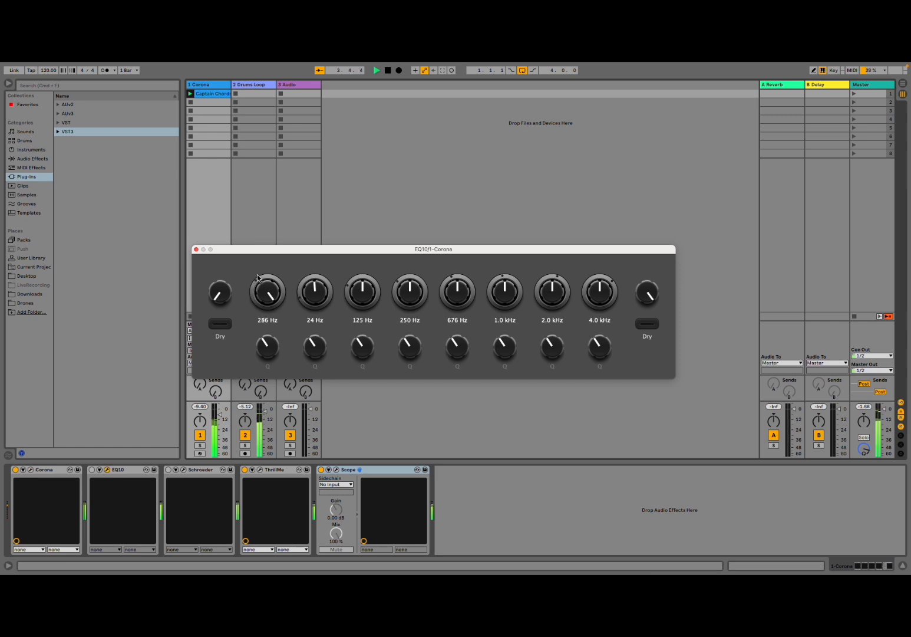
pyautogui.moveTo(267, 355); pyautogui.dragTo(267, 356)
# Step: Boost EQ10's seventh band to near maximum and set its frequency to 3.9 kHz and its Q to 10.0
pyautogui.moveTo(557, 291); pyautogui.dragTo(560, 253)
pyautogui.moveTo(557, 211); pyautogui.dragTo(557, 213)
pyautogui.moveTo(548, 337); pyautogui.dragTo(556, 281)
# Step: Sweep EQ10's upper cutoff down to 4.4 kHz and back to maximum, enable EQ10, and restart playback
pyautogui.moveTo(649, 296)
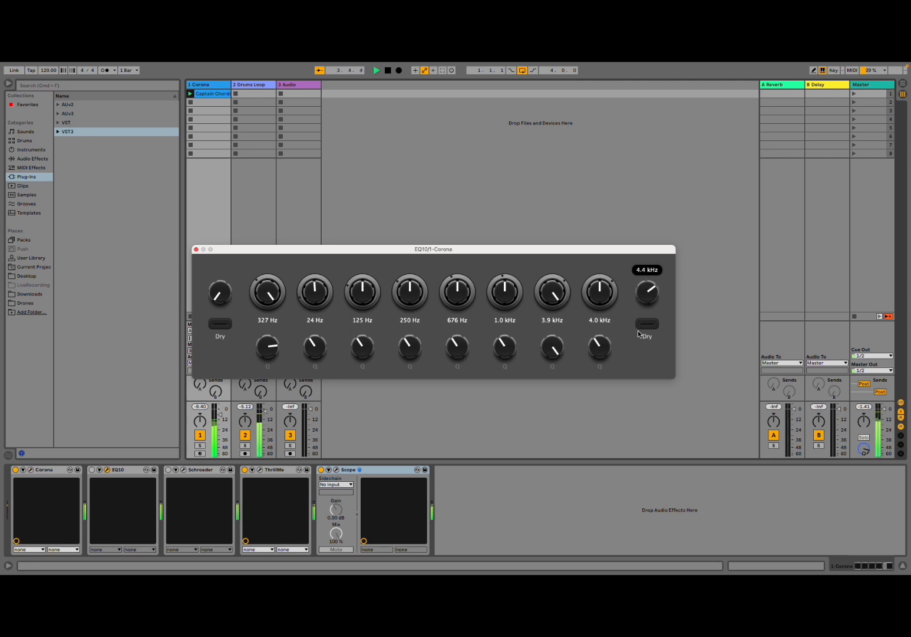
pyautogui.moveTo(636, 357); pyautogui.dragTo(640, 330)
pyautogui.click(92, 470)
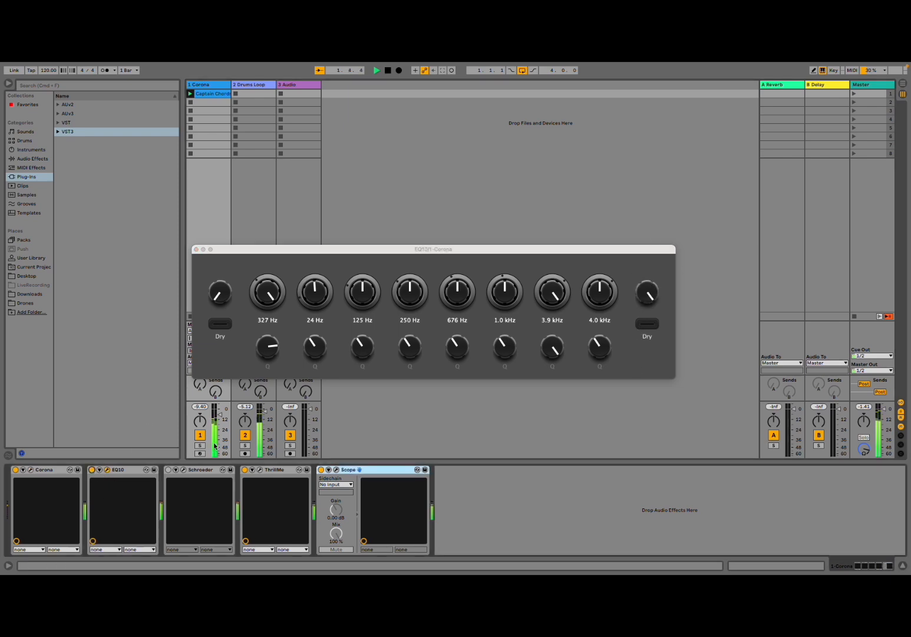
pyautogui.moveTo(596, 297)
pyautogui.press('space')
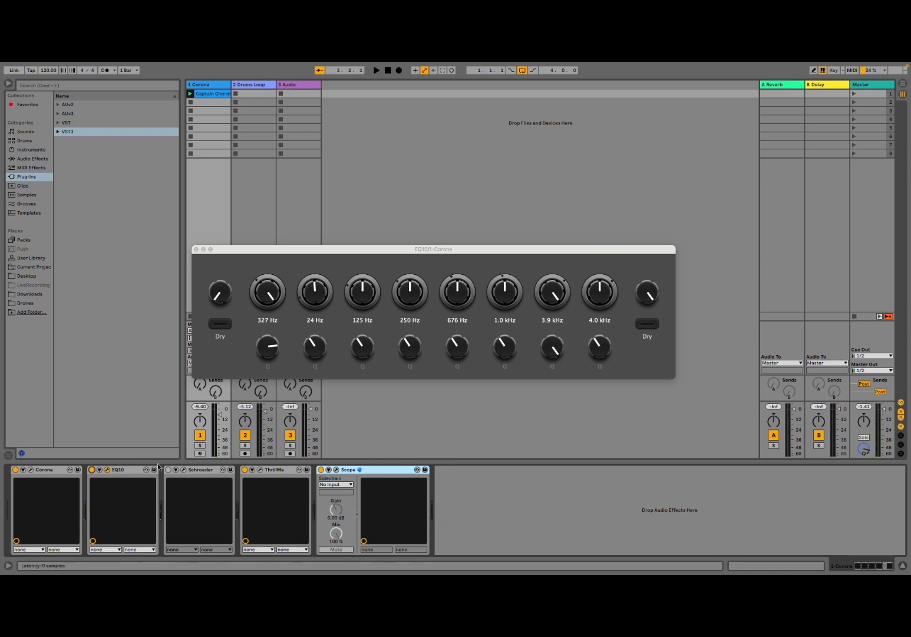
pyautogui.press('space')
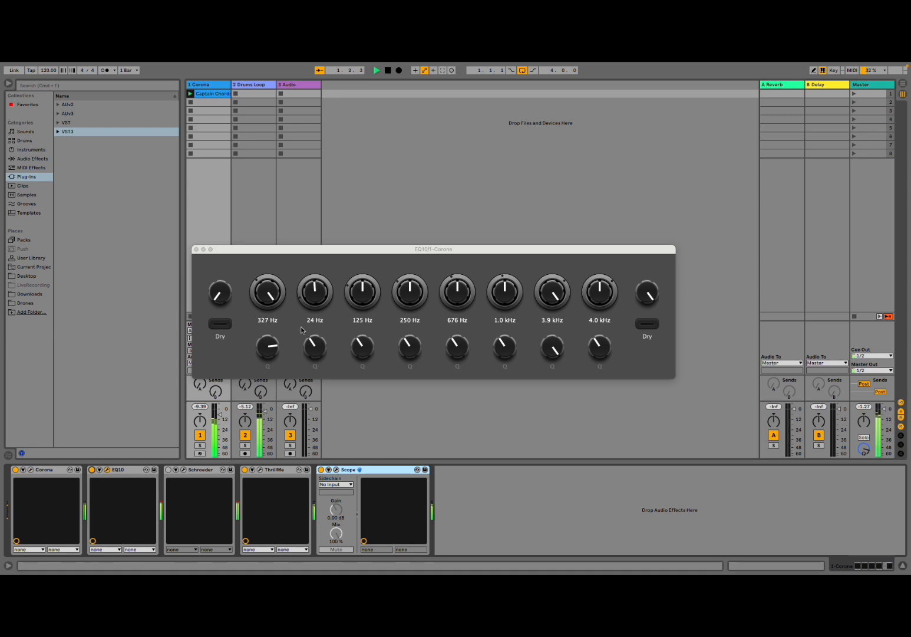
# Step: Lower the Q of EQ10's 327 Hz band, set the seventh band to 888 Hz with a lower Q, and close the editor
pyautogui.moveTo(271, 297)
pyautogui.moveTo(269, 297)
pyautogui.mouseDown()
pyautogui.moveTo(258, 368)
pyautogui.moveTo(254, 305)
pyautogui.mouseUp()
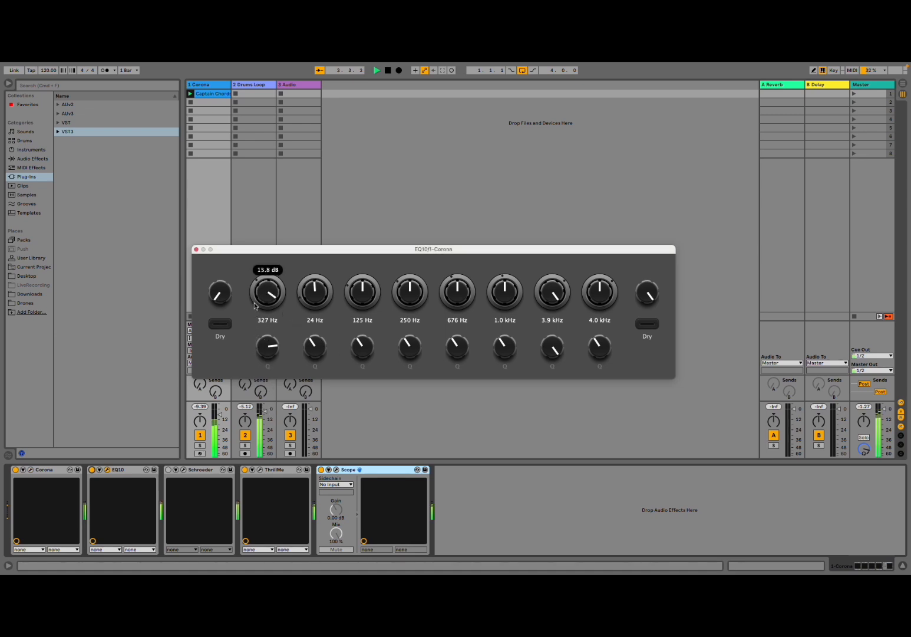
pyautogui.moveTo(266, 347)
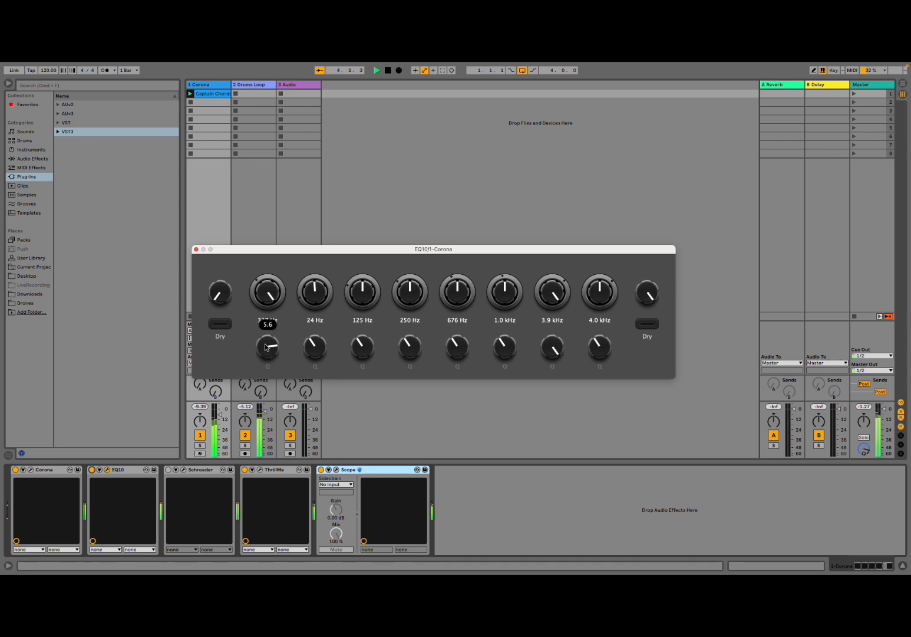
pyautogui.moveTo(267, 347); pyautogui.dragTo(268, 372)
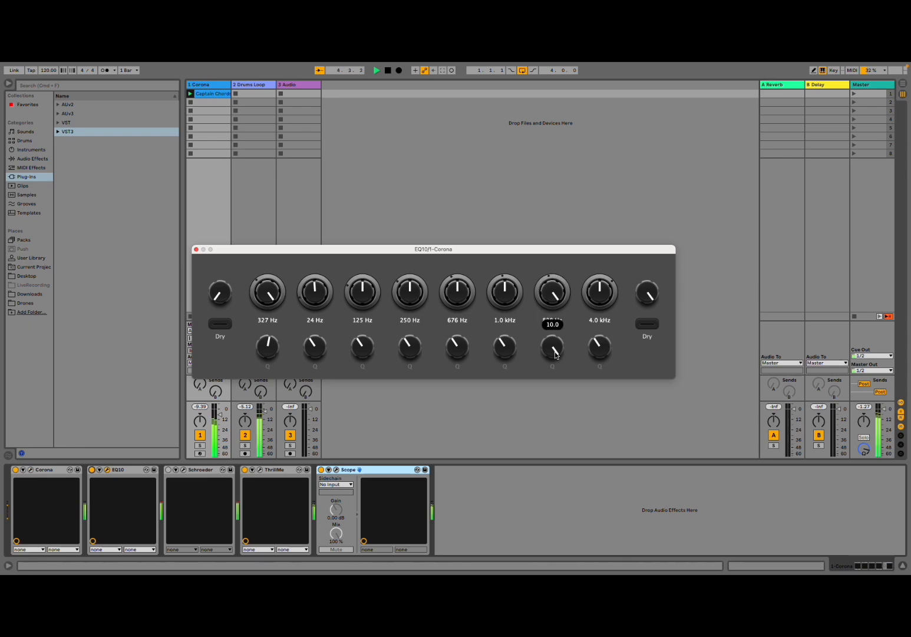
pyautogui.moveTo(556, 381); pyautogui.dragTo(557, 383)
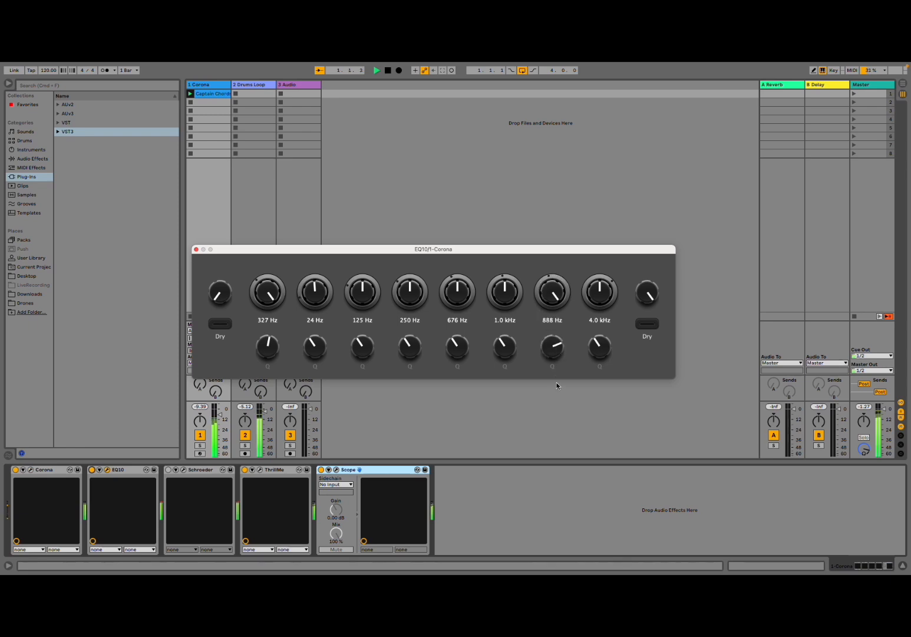
pyautogui.click(197, 249)
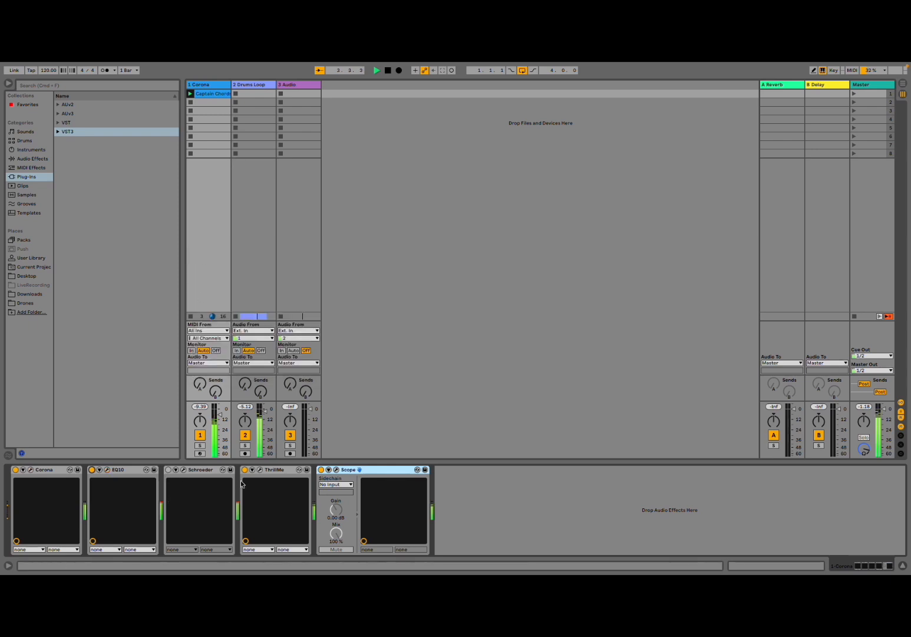
# Step: Enable Schroeder on the Corona track, set its decay to 6.0 and mix to 0.49, and close its editor
pyautogui.click(173, 473)
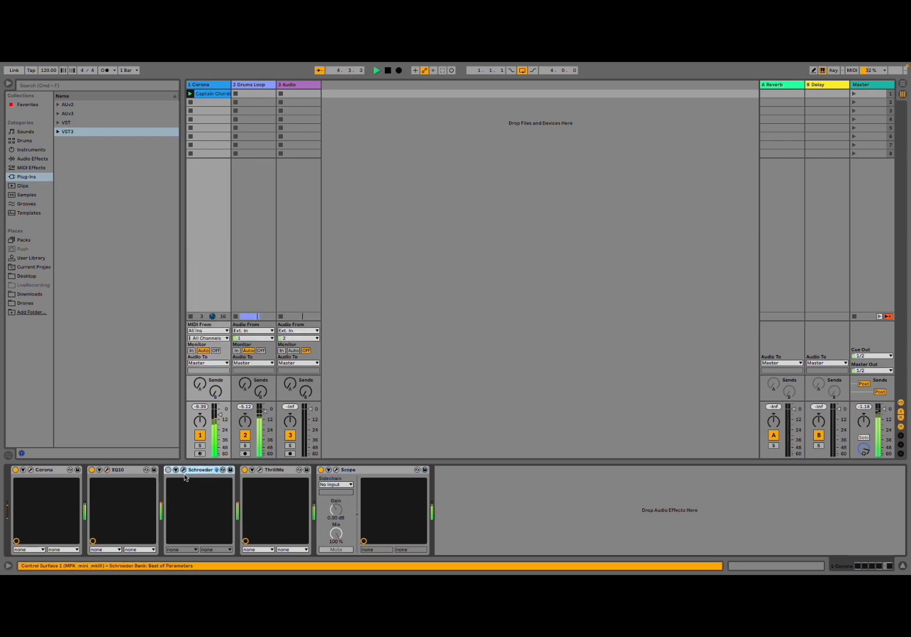
pyautogui.click(168, 470)
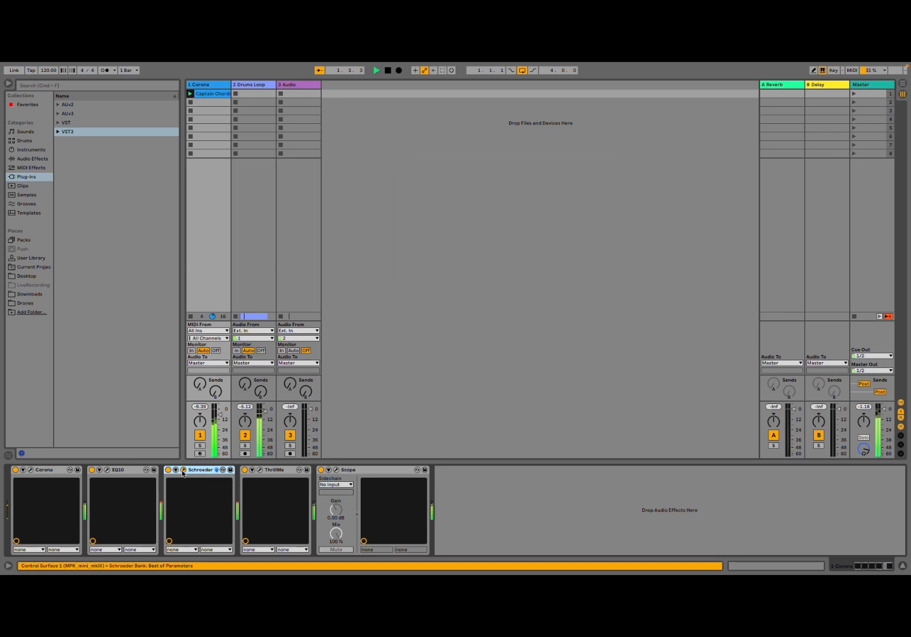
pyautogui.click(183, 470)
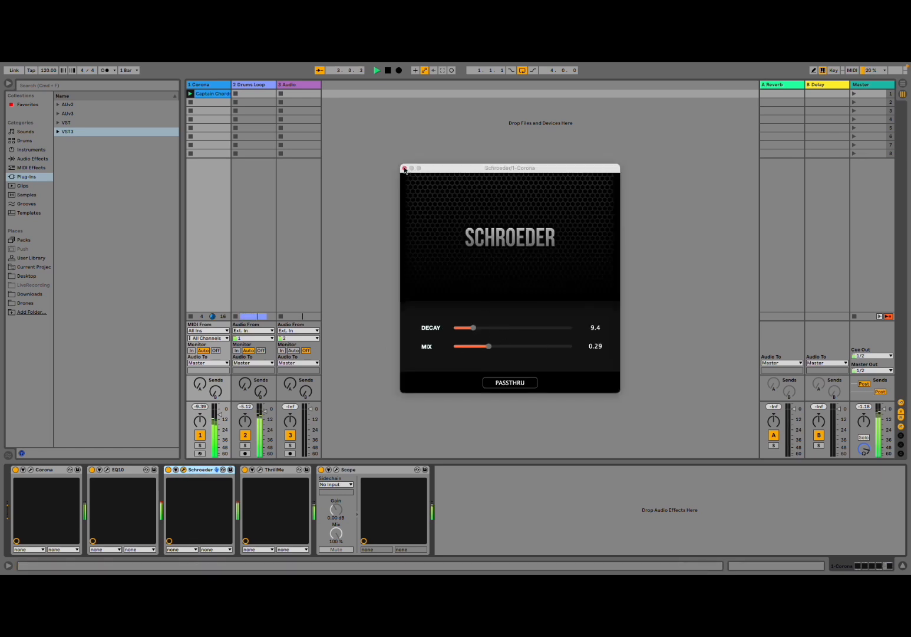
pyautogui.moveTo(471, 327); pyautogui.dragTo(513, 352)
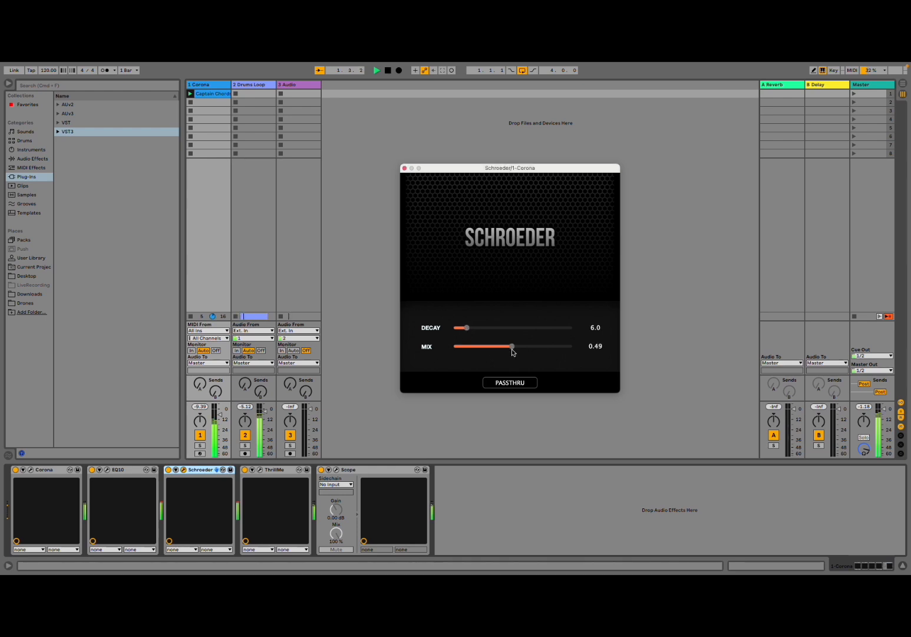
pyautogui.click(404, 169)
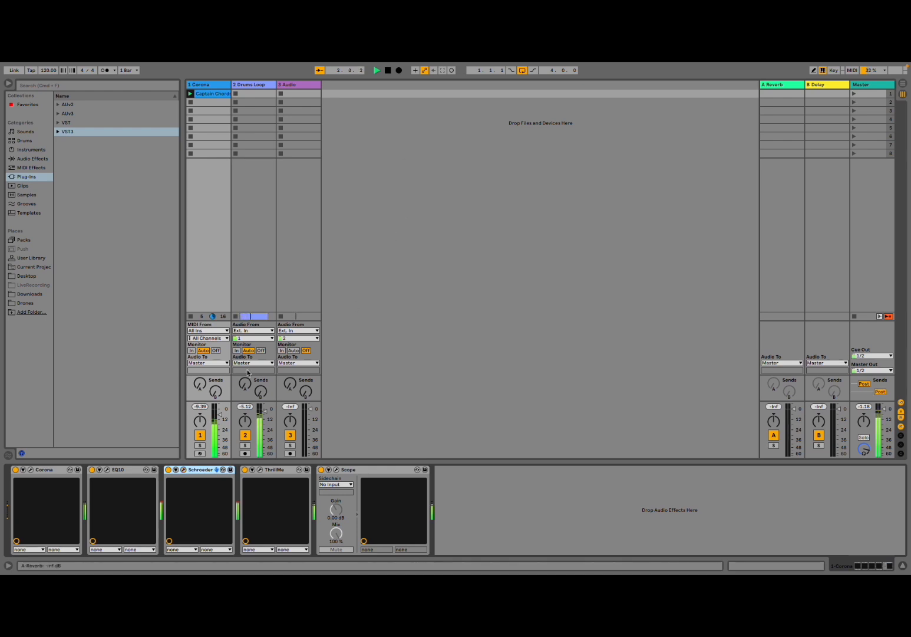
# Step: Open ThrillMe on the Corona track, lower the thresholds of bands 3 and 4, and raise band 1's threshold
pyautogui.click(260, 470)
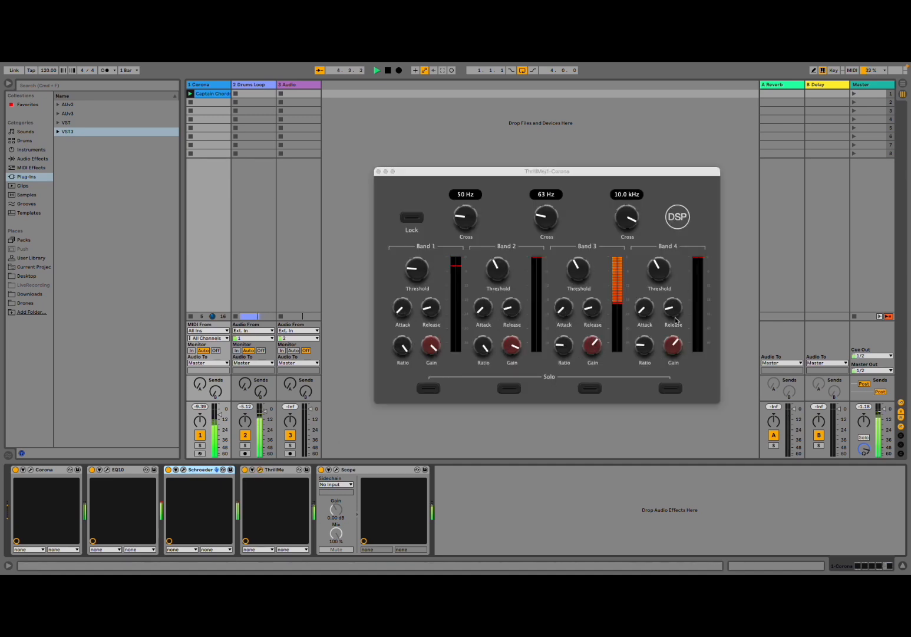
pyautogui.click(656, 275)
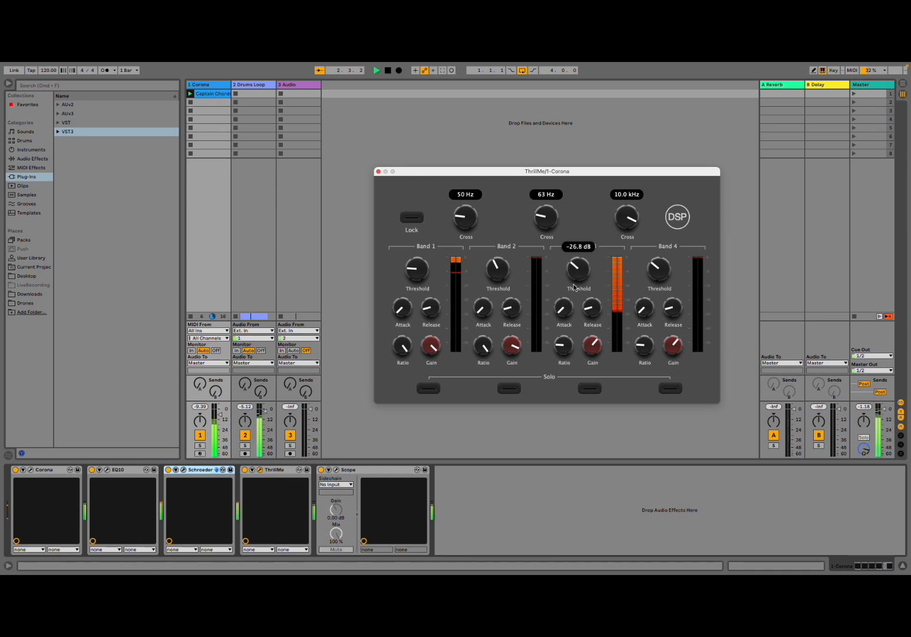
pyautogui.moveTo(410, 270)
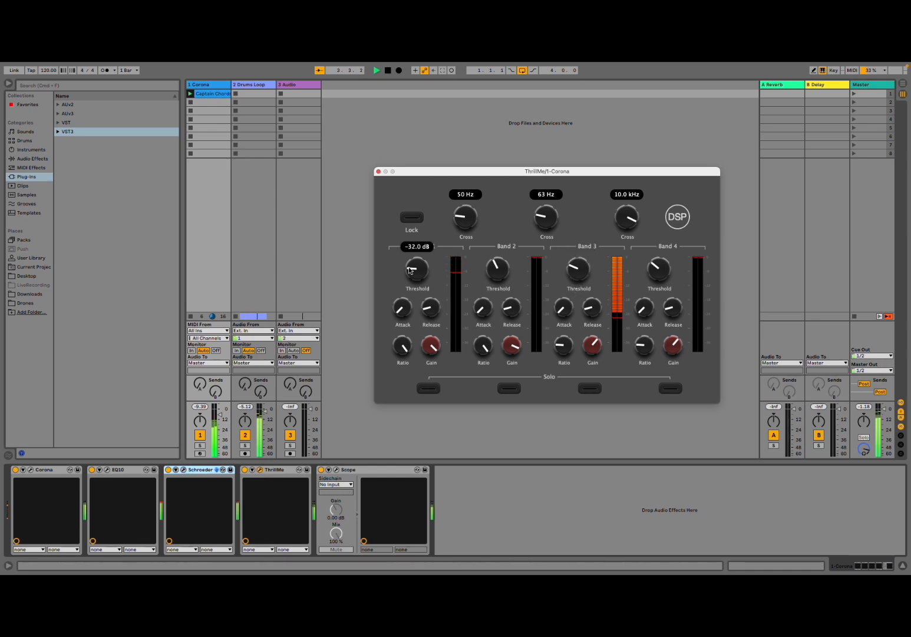
pyautogui.moveTo(409, 270); pyautogui.dragTo(413, 189)
# Step: Audition ThrillMe's bands 3, 2 and 1 in turn using their solo switches
pyautogui.click(590, 389)
pyautogui.click(588, 390)
pyautogui.click(508, 389)
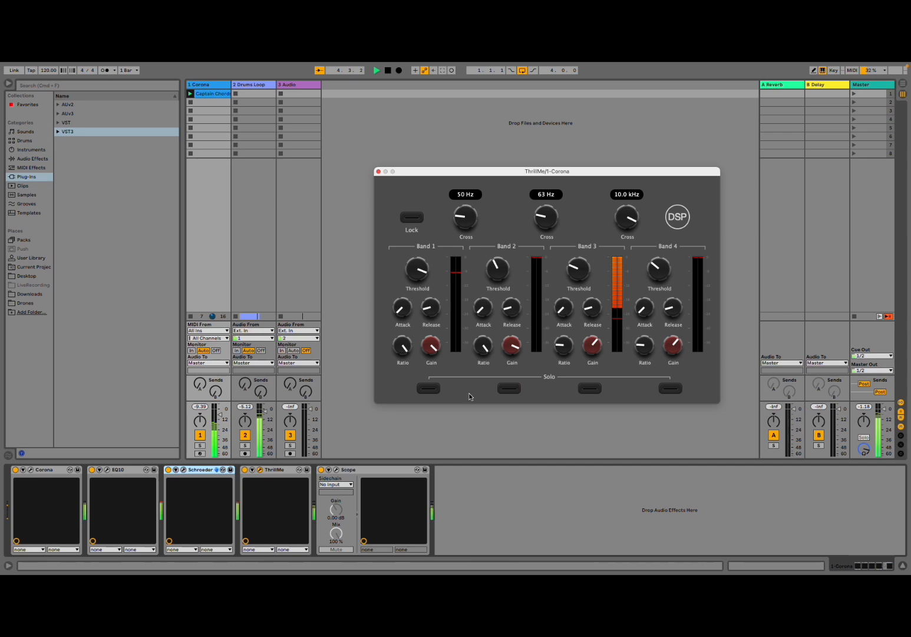
pyautogui.click(430, 389)
# Step: Lower the thresholds of ThrillMe's bands 2 and 1 to about -40 dB and audition both bands soloed
pyautogui.moveTo(497, 269); pyautogui.dragTo(480, 314)
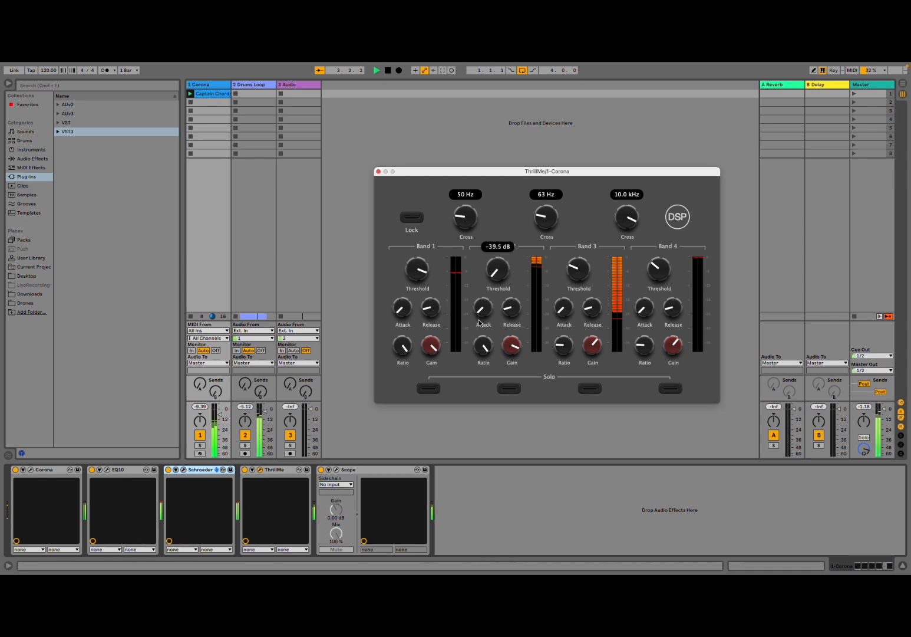
pyautogui.moveTo(417, 269); pyautogui.dragTo(454, 381)
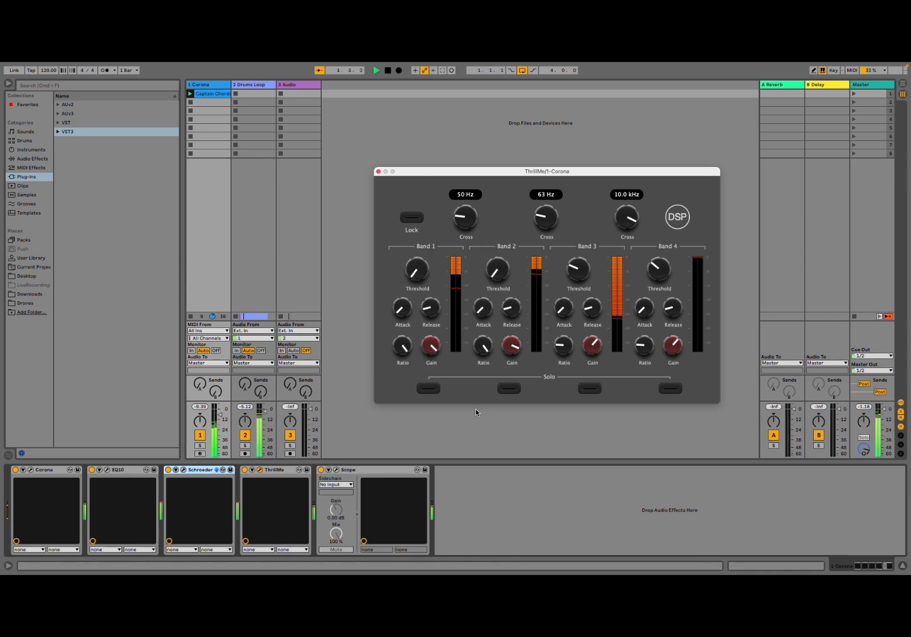
pyautogui.click(427, 389)
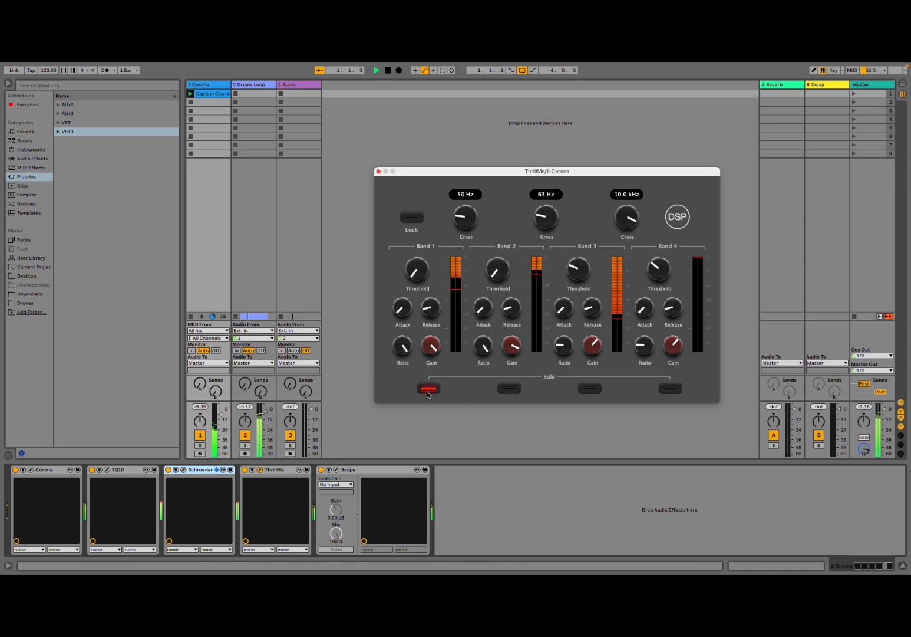
pyautogui.click(509, 388)
pyautogui.click(509, 388)
# Step: Solo ThrillMe's band 3 and set the second crossover to 282 Hz and the first to 226 Hz
pyautogui.click(593, 389)
pyautogui.moveTo(538, 225); pyautogui.dragTo(545, 208)
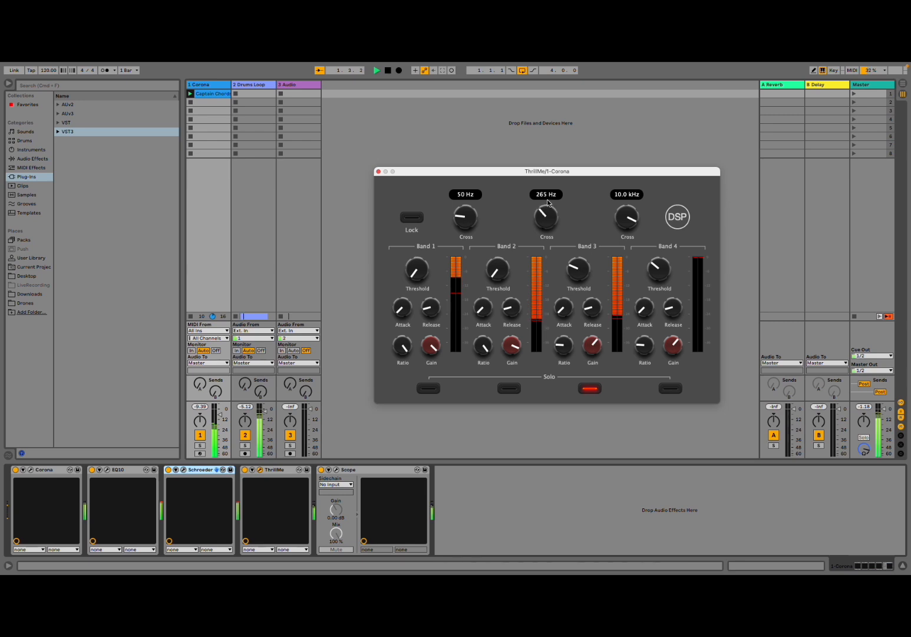
pyautogui.moveTo(467, 218); pyautogui.dragTo(481, 197)
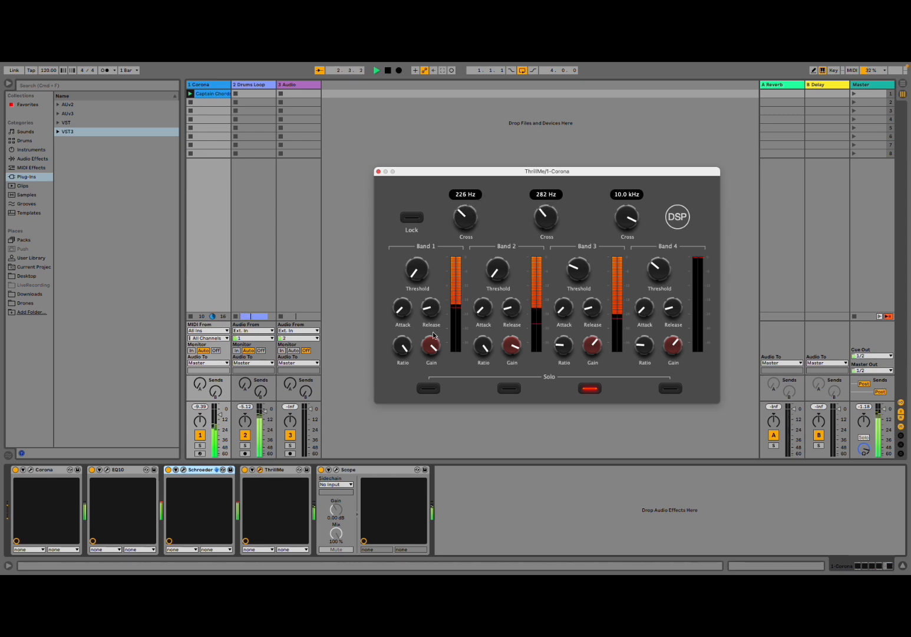
# Step: Lower the compression ratios of ThrillMe's bands 1 and 2, and solo band 2 instead of band 3
pyautogui.moveTo(402, 345); pyautogui.dragTo(397, 422)
pyautogui.moveTo(564, 345); pyautogui.dragTo(563, 347)
pyautogui.moveTo(484, 345); pyautogui.dragTo(476, 435)
pyautogui.click(509, 388)
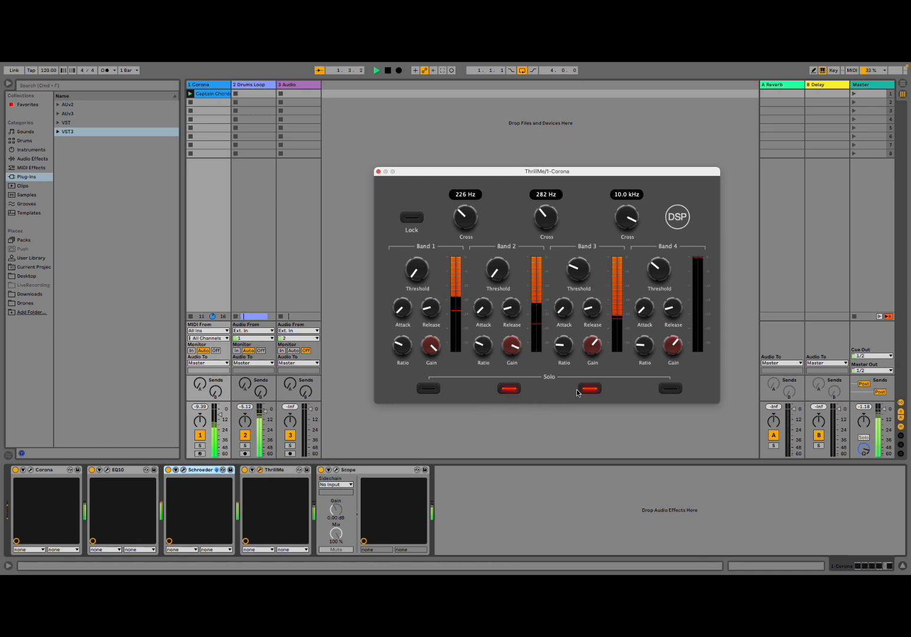
pyautogui.click(587, 390)
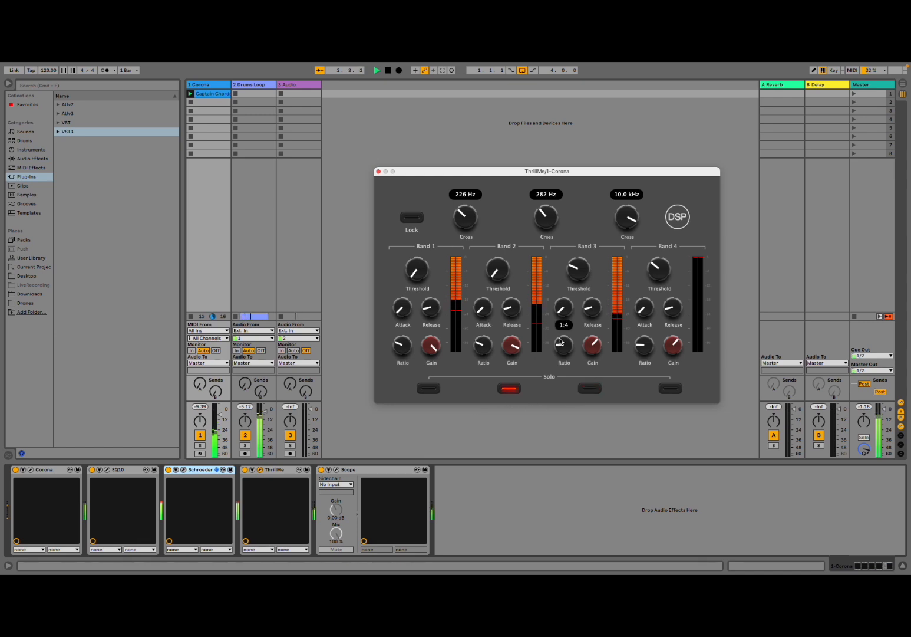
# Step: Raise the gain, release and attack of ThrillMe's band 2 and set its ratio to 1:3
pyautogui.moveTo(511, 354)
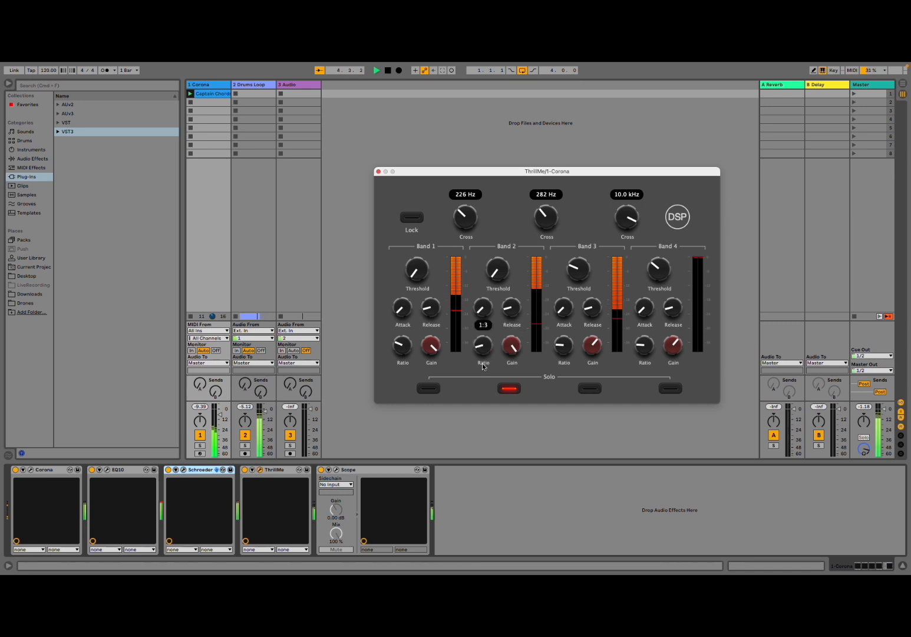
pyautogui.moveTo(510, 312)
pyautogui.moveTo(510, 313); pyautogui.dragTo(487, 298)
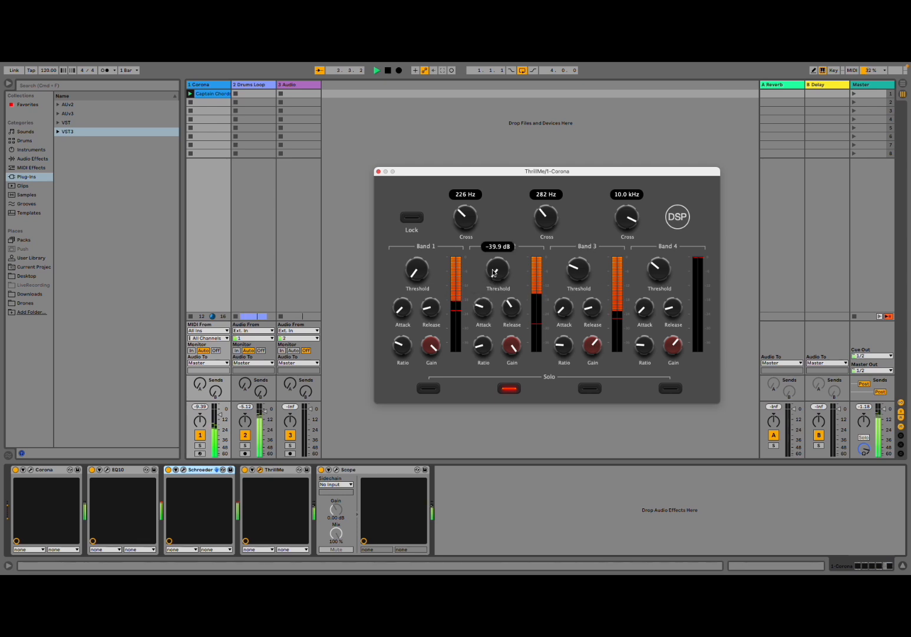
# Step: Lower the threshold of ThrillMe's band 3 slightly and turn off the solo on band 2
pyautogui.moveTo(577, 271)
pyautogui.moveTo(577, 272); pyautogui.dragTo(576, 283)
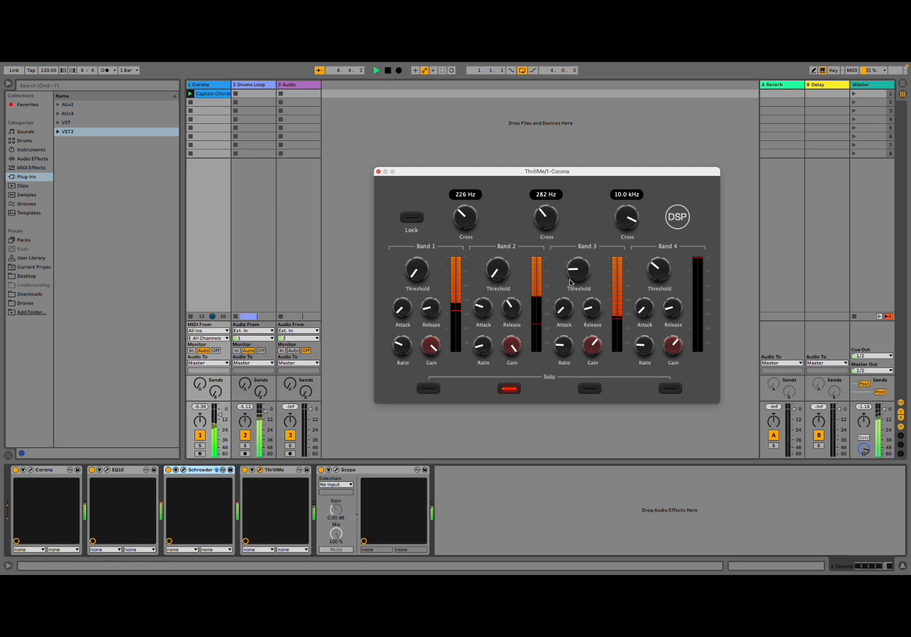
pyautogui.click(503, 388)
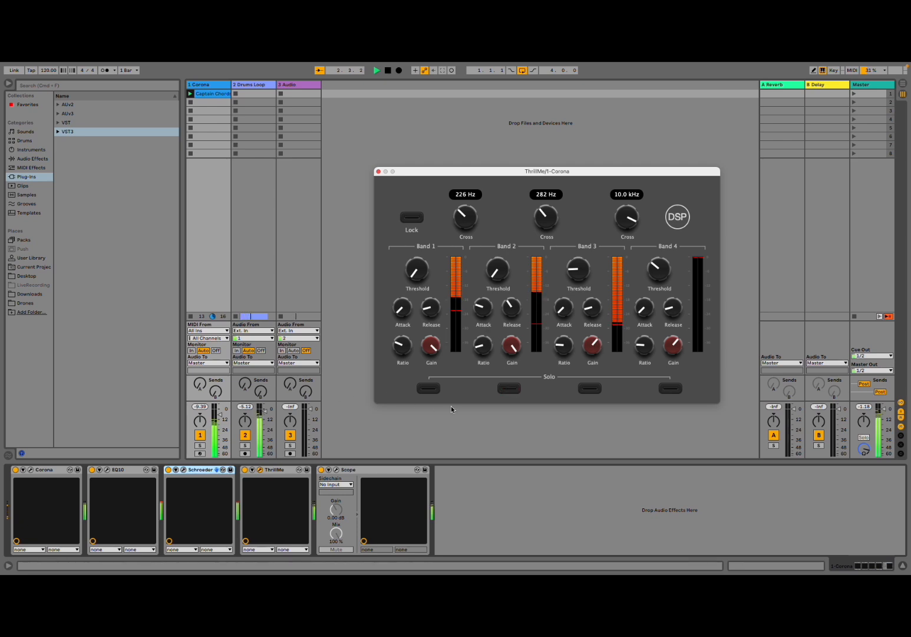
# Step: Open Corona's Scope, EQ10 and Schroeder editors, arrange them with ThrillMe without overlaps, and set Schroeder's decay to 11.5
pyautogui.click(336, 470)
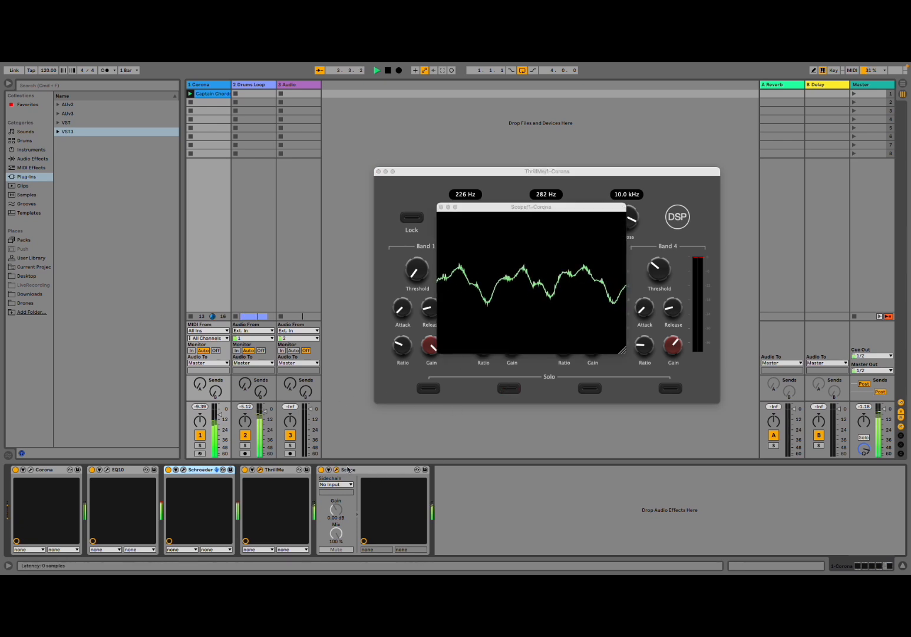
pyautogui.moveTo(495, 226); pyautogui.dragTo(764, 408)
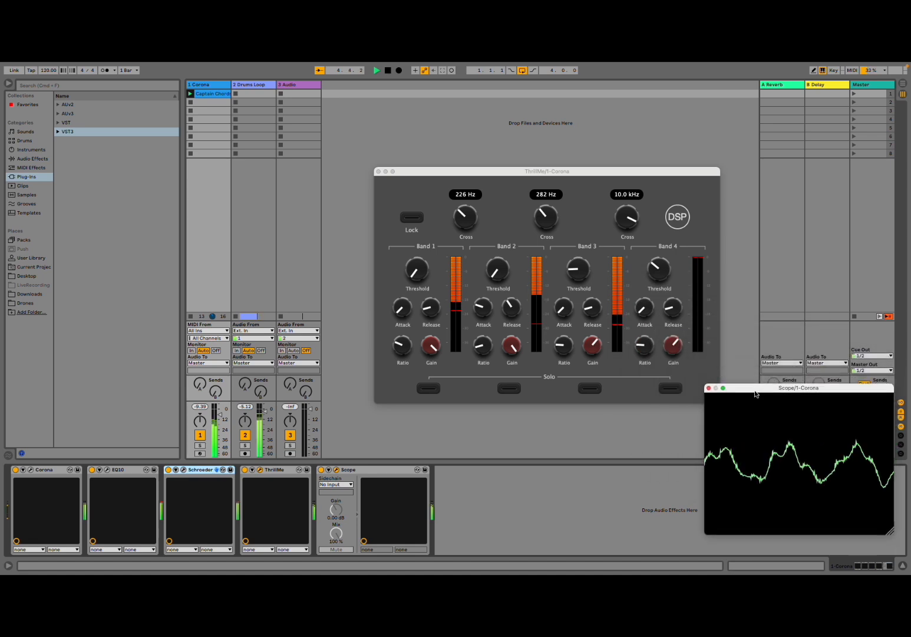
pyautogui.click(108, 470)
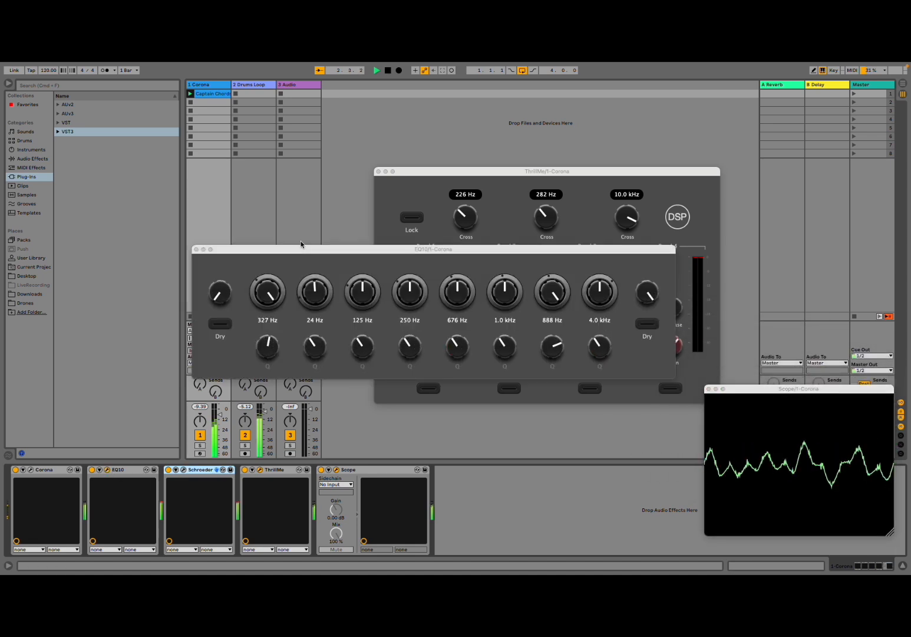
pyautogui.moveTo(301, 249); pyautogui.dragTo(286, 86)
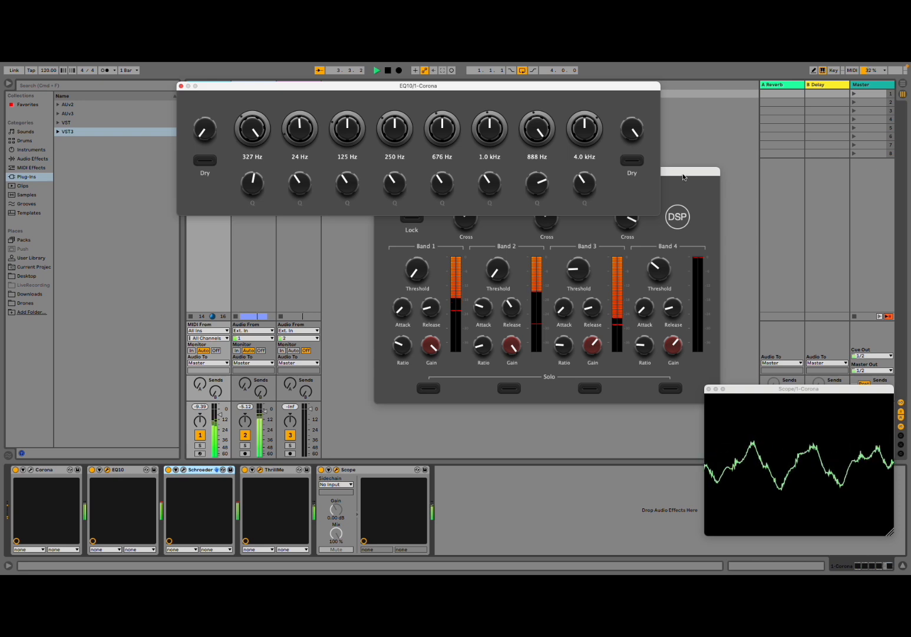
pyautogui.moveTo(683, 178); pyautogui.dragTo(614, 323)
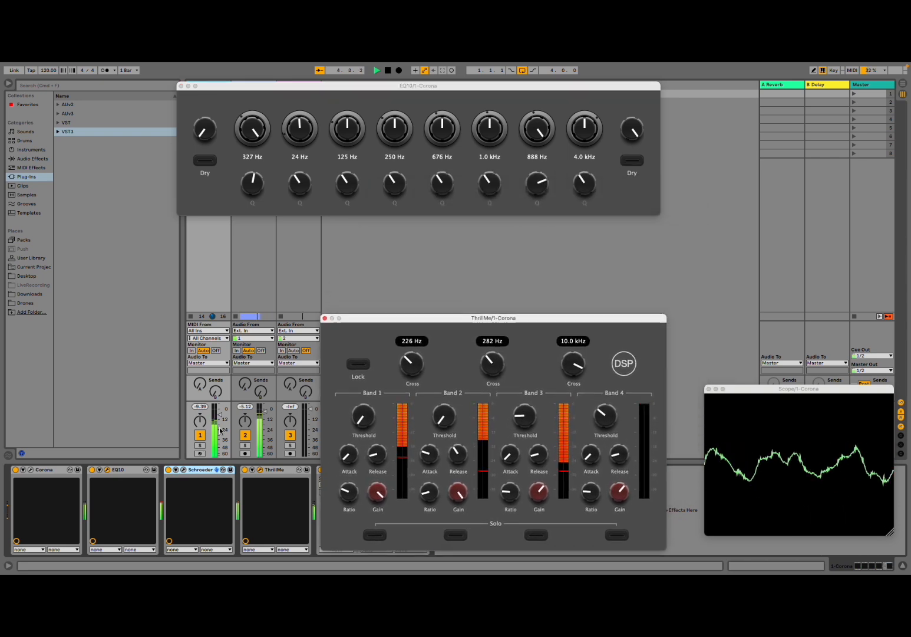
pyautogui.click(186, 468)
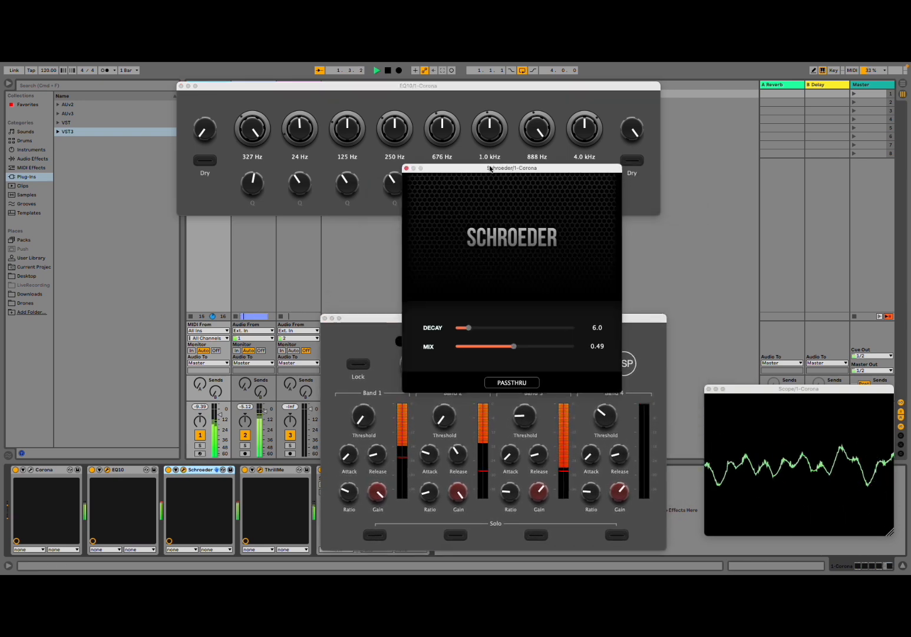
pyautogui.moveTo(486, 168); pyautogui.dragTo(756, 94)
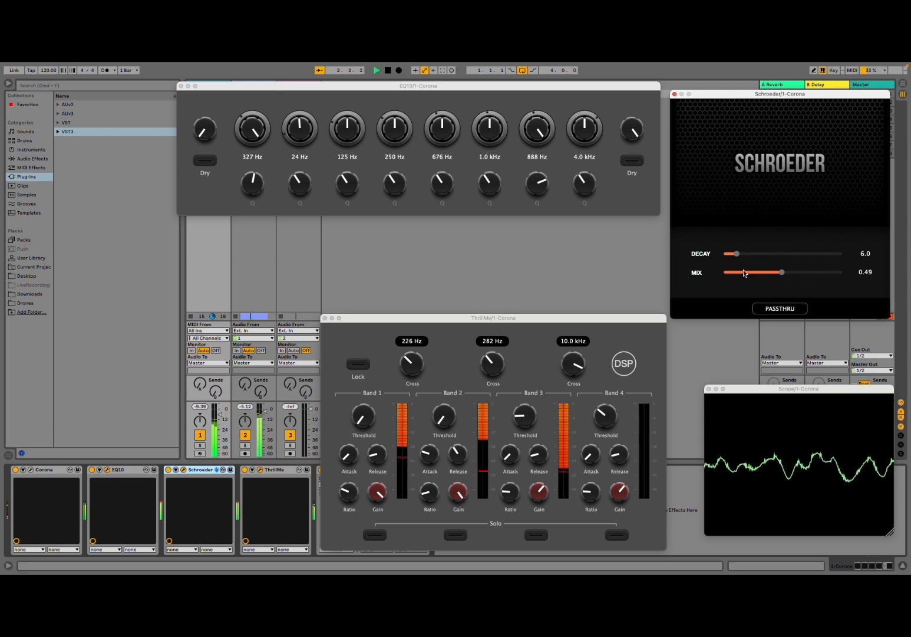
pyautogui.moveTo(742, 254); pyautogui.dragTo(747, 255)
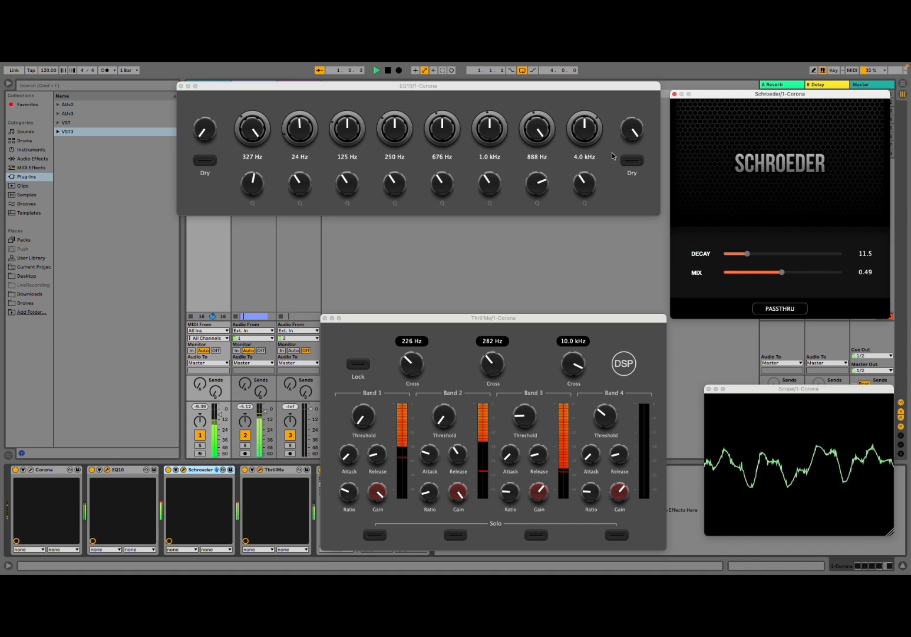
# Step: Boost EQ10's 1.0 kHz band and lower the Q of the 888 Hz and 327 Hz bands, the latter to 0.7
pyautogui.moveTo(492, 133); pyautogui.dragTo(489, 78)
pyautogui.moveTo(443, 131)
pyautogui.mouseDown()
pyautogui.moveTo(448, 100)
pyautogui.moveTo(448, 129)
pyautogui.mouseUp()
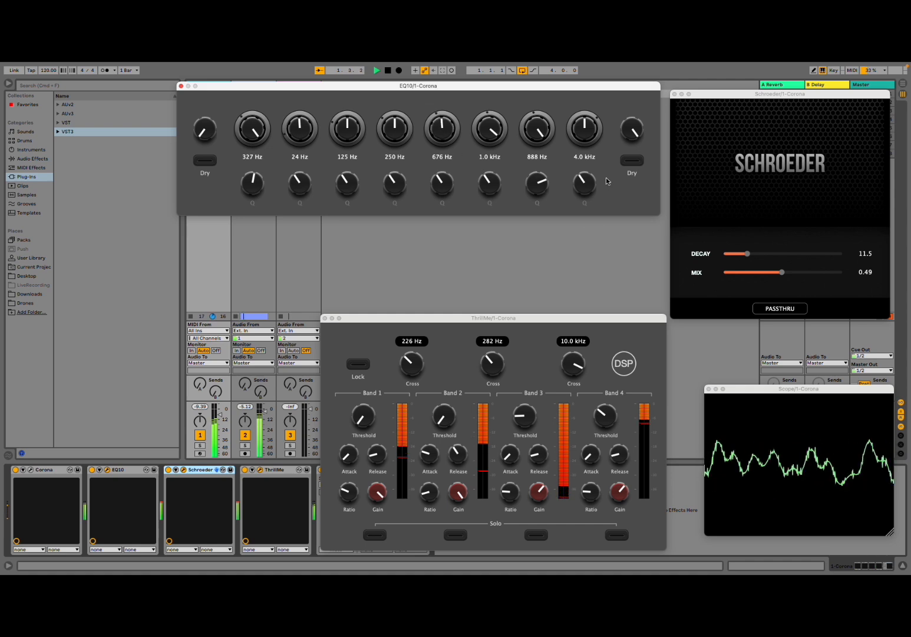
pyautogui.moveTo(538, 189)
pyautogui.moveTo(537, 190); pyautogui.dragTo(537, 236)
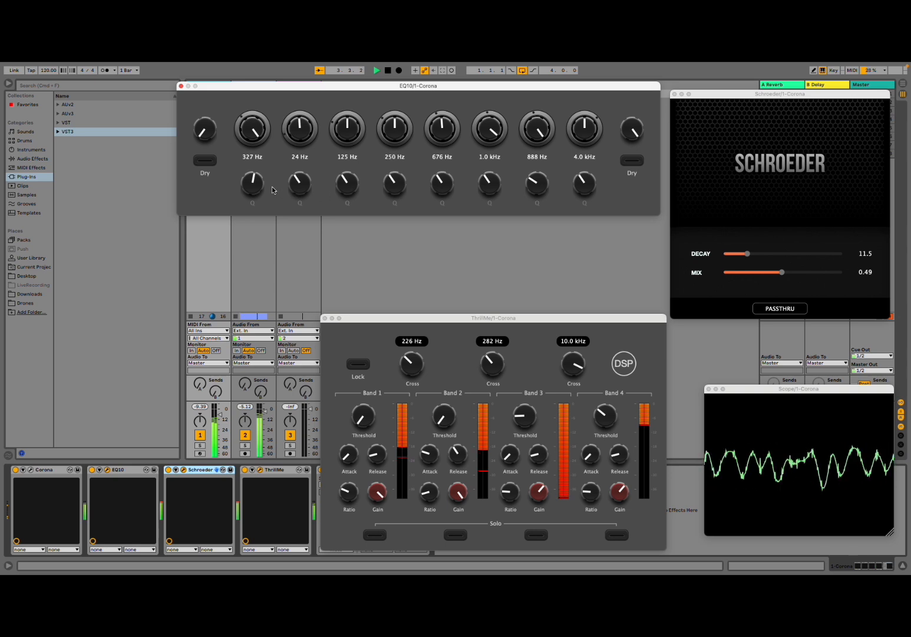
pyautogui.moveTo(253, 187)
pyautogui.moveTo(253, 187); pyautogui.dragTo(249, 205)
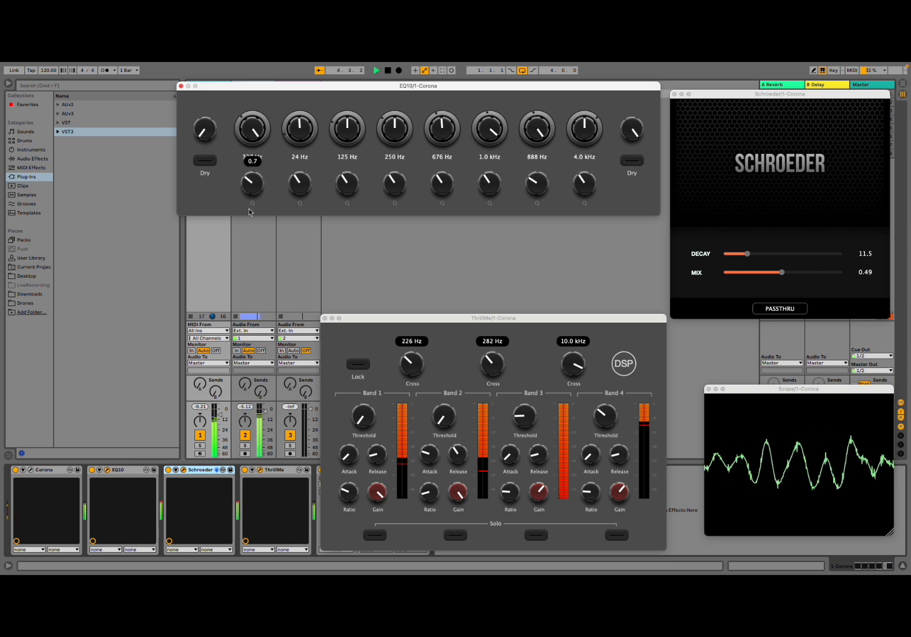
pyautogui.moveTo(494, 183)
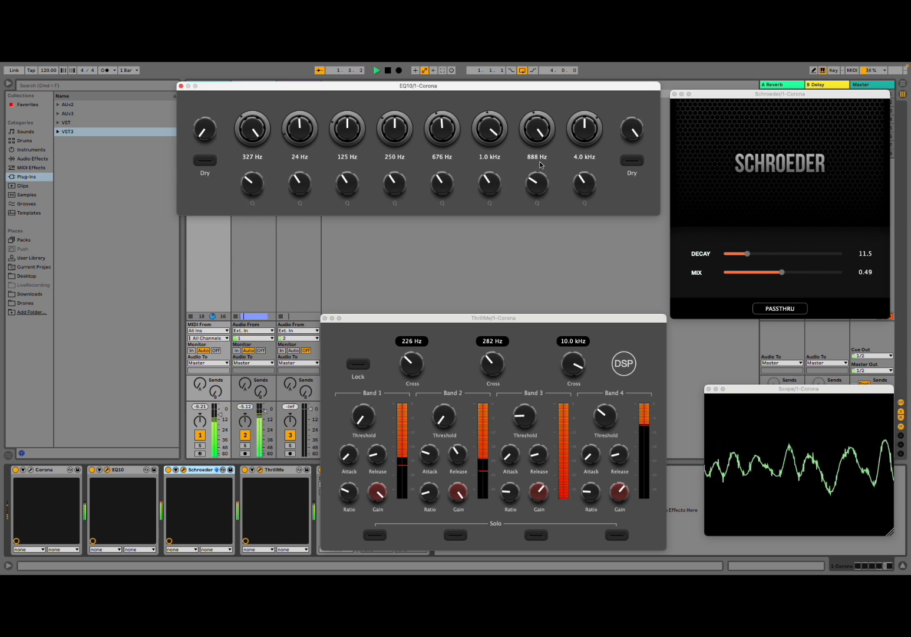
# Step: Reduce the gains of EQ10's 1.0 kHz and 327 Hz bands, and set the 888 Hz band's gain to 2.5 dB
pyautogui.moveTo(537, 128); pyautogui.dragTo(538, 109)
pyautogui.moveTo(497, 138)
pyautogui.moveTo(497, 138); pyautogui.dragTo(491, 178)
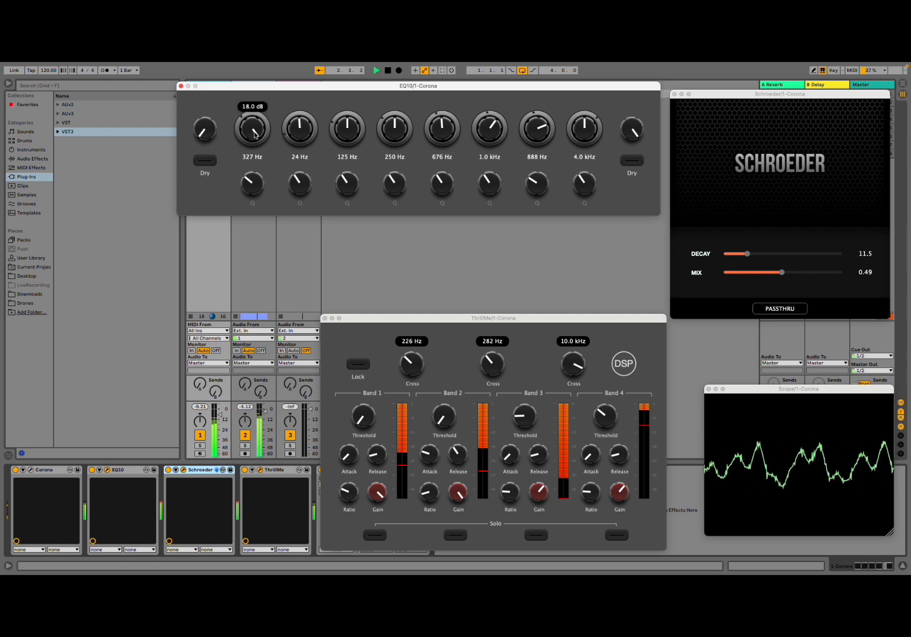
pyautogui.moveTo(255, 134); pyautogui.dragTo(255, 118)
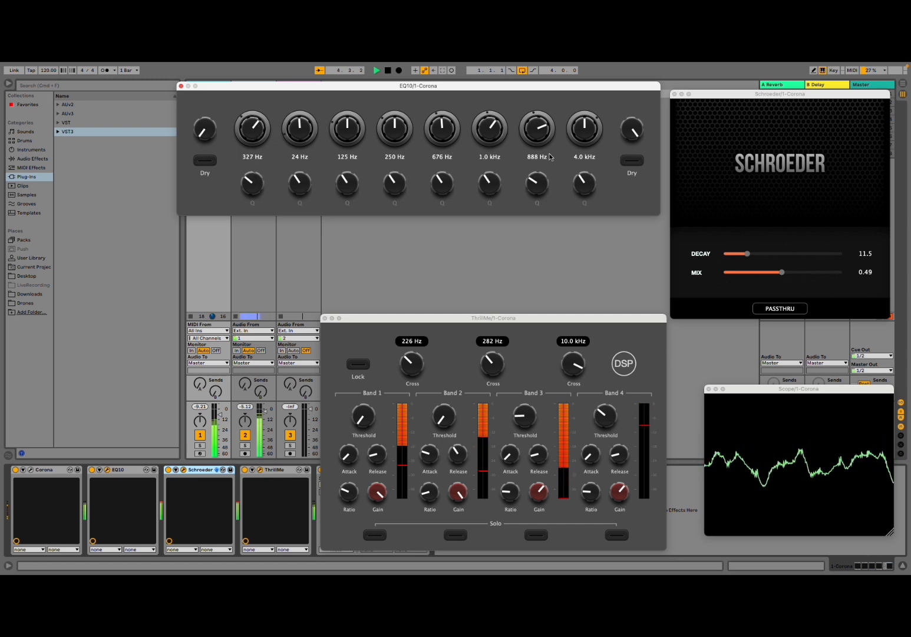
pyautogui.moveTo(537, 131); pyautogui.dragTo(532, 155)
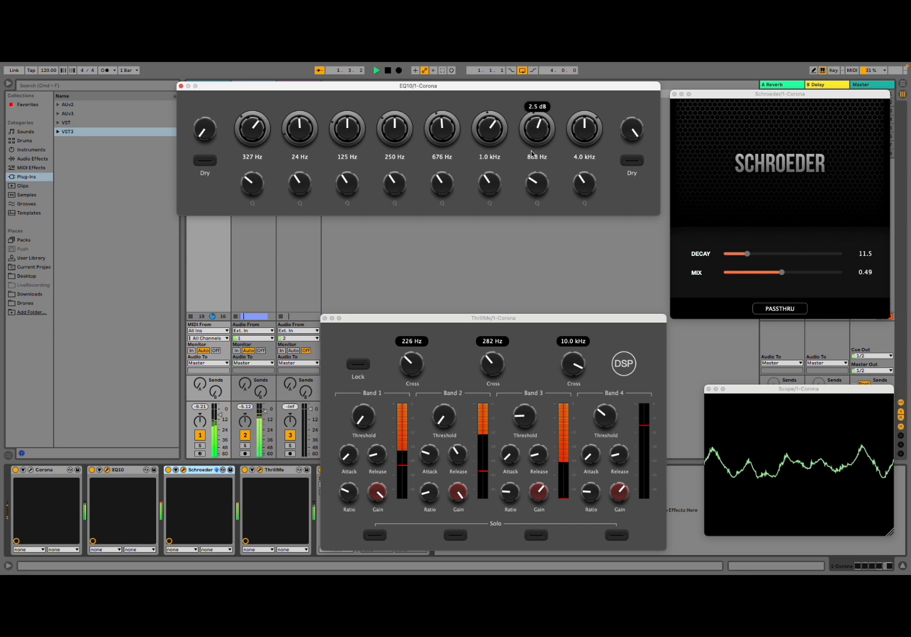
# Step: Lower EQ10's upper cutoff to about mid-range and stop playback
pyautogui.moveTo(632, 136); pyautogui.dragTo(625, 190)
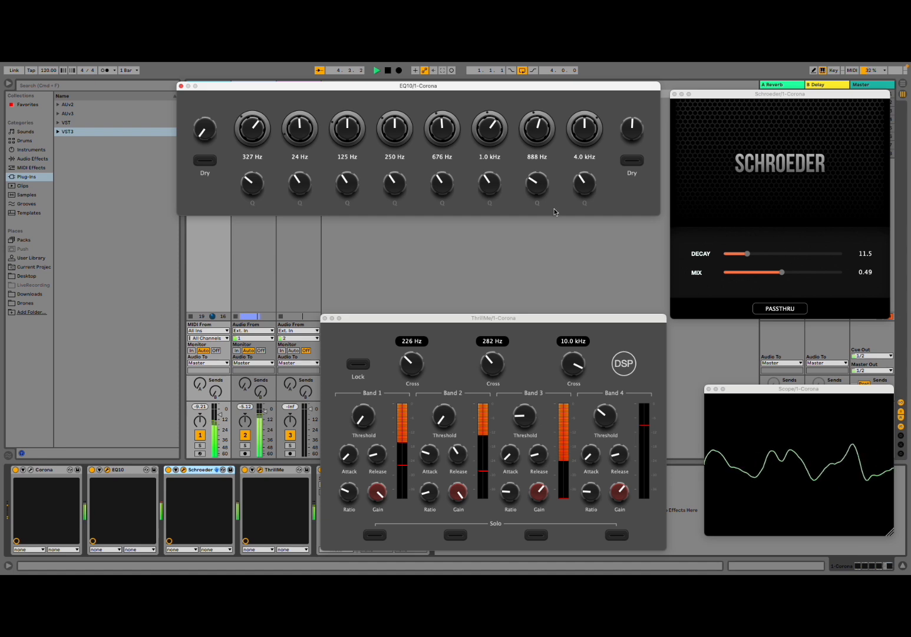
pyautogui.press('space')
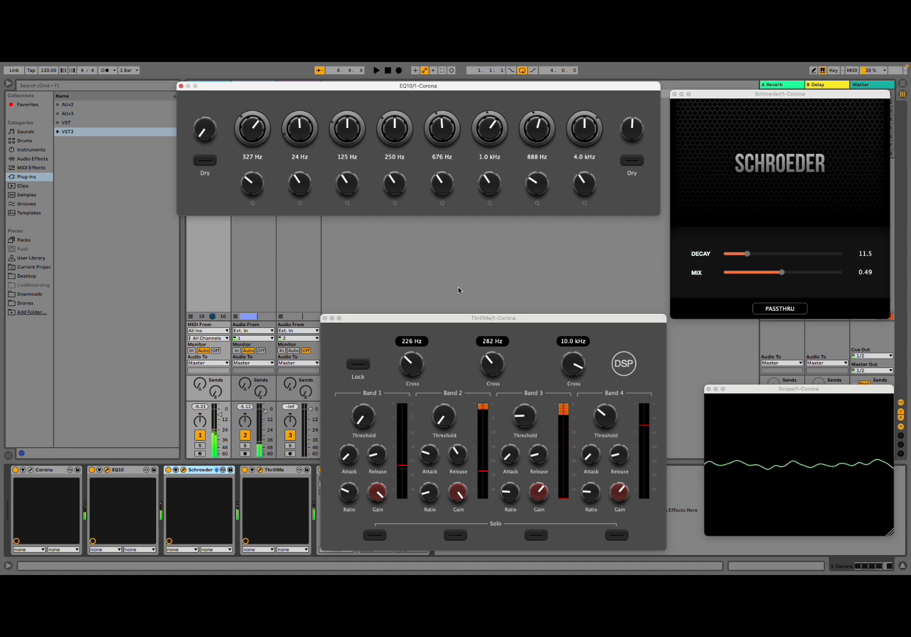